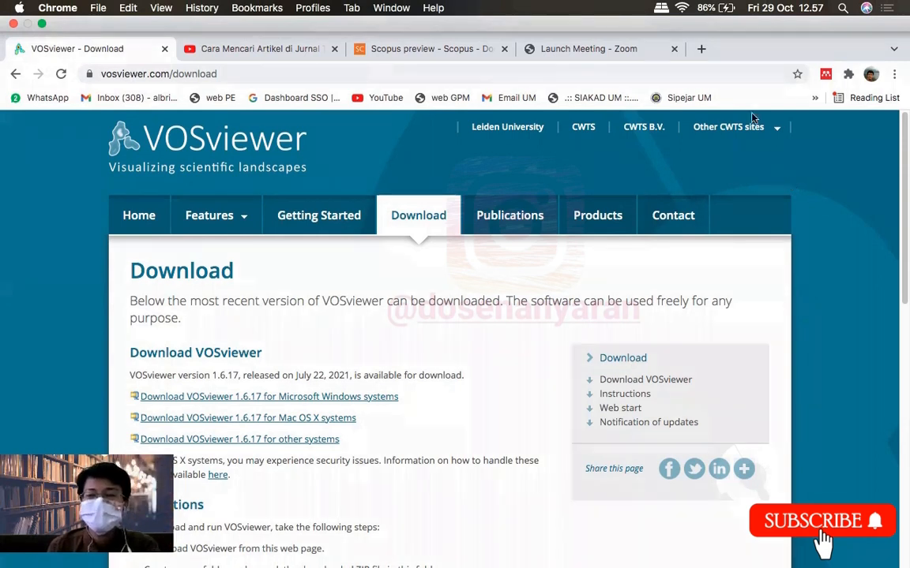
Search Google for "science direct" in a new browser tab and open the ScienceDirect.com website
left_click(701, 48)
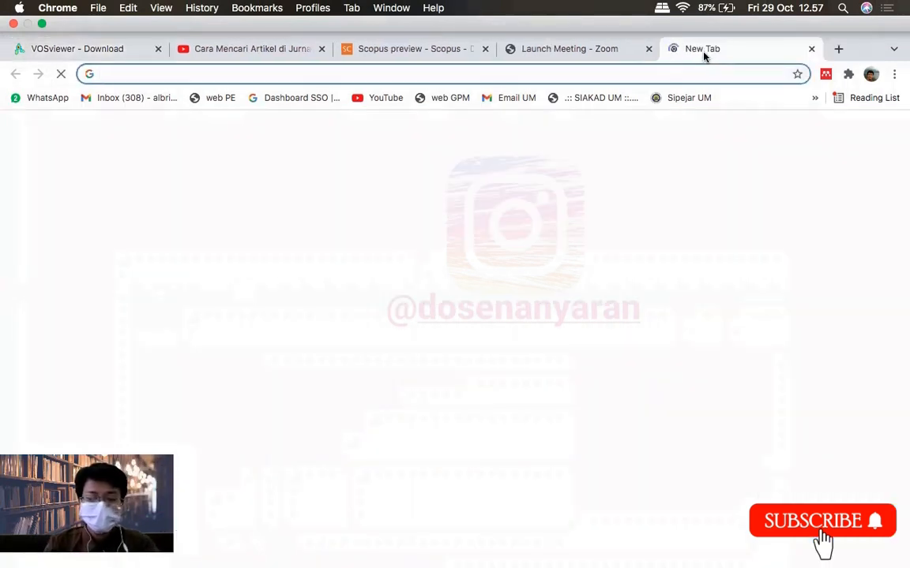
type("scie")
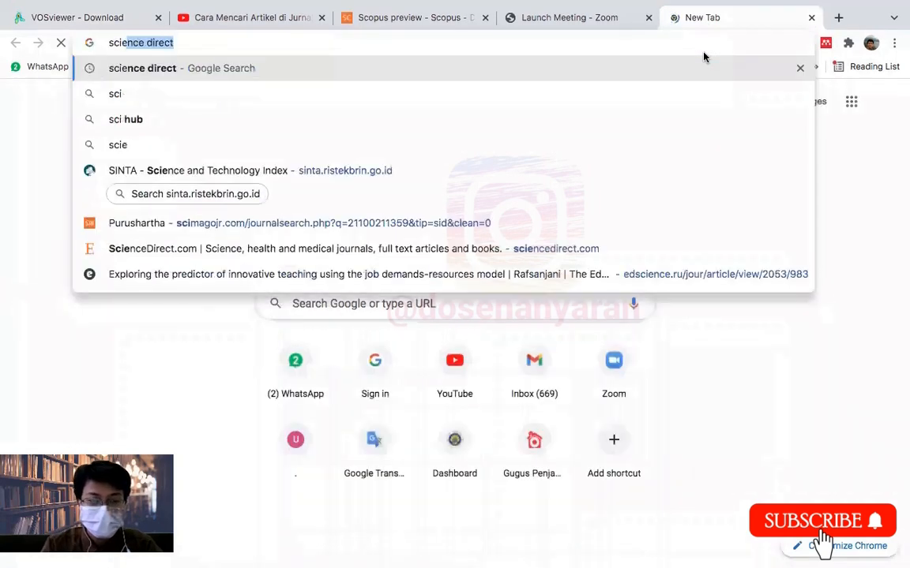
key("Return")
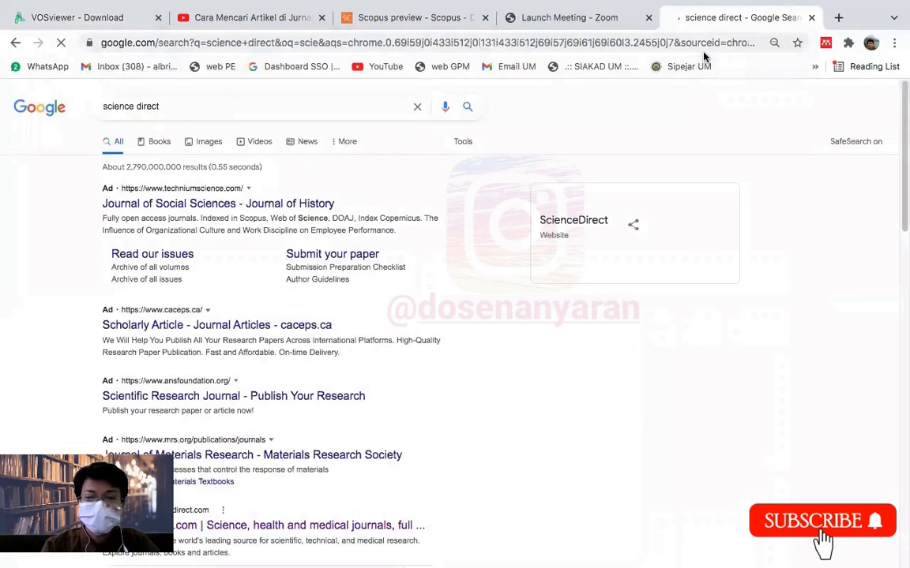
scroll(227, 371, "down", 3)
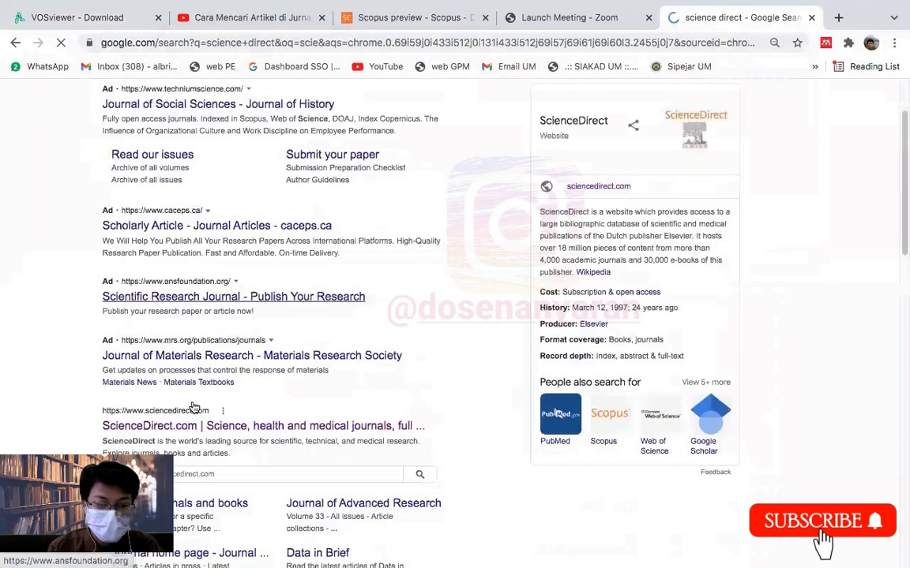
left_click(234, 370)
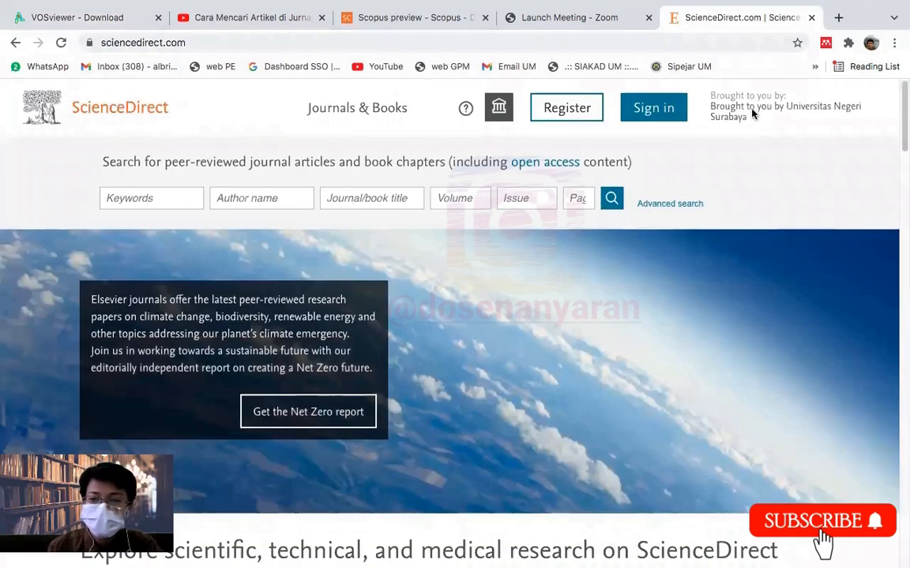
Examine the institutional access note in the ScienceDirect page header, highlighting the name of the providing university
left_click_drag(756, 108, 768, 128)
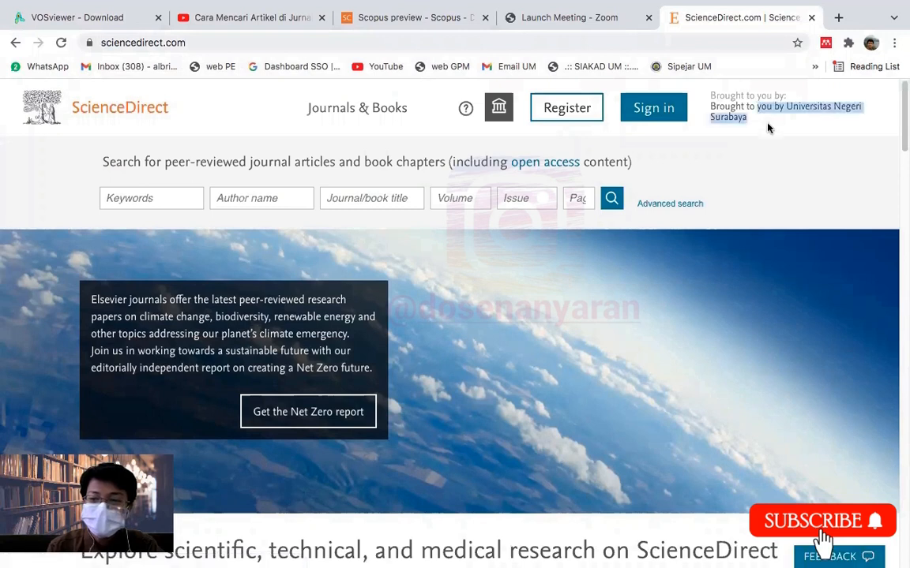
left_click(797, 125)
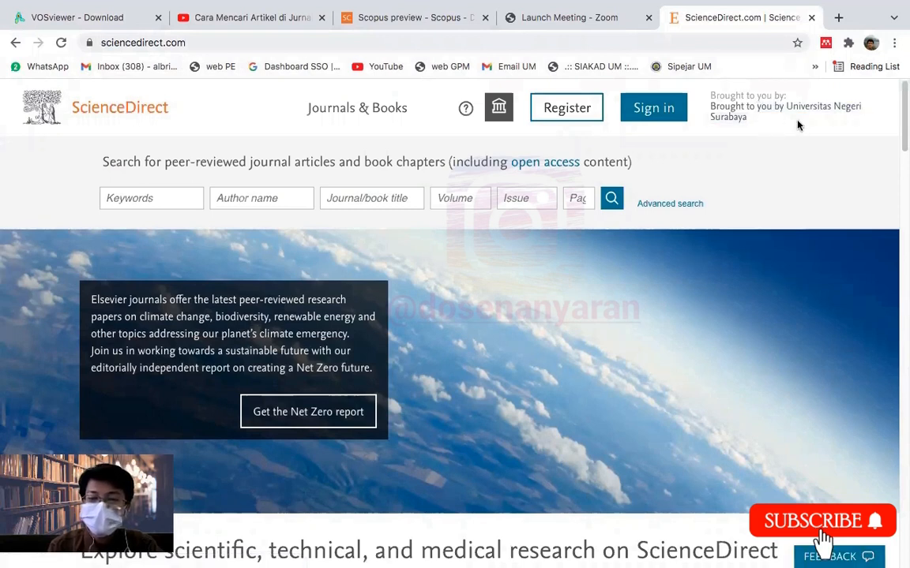
left_click_drag(798, 124, 785, 106)
left_click(778, 118)
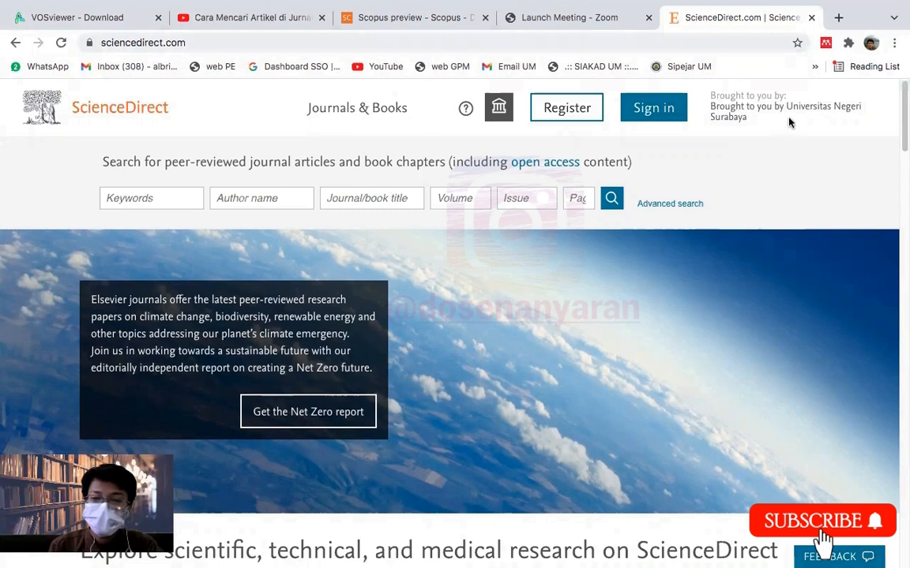
left_click_drag(786, 106, 789, 127)
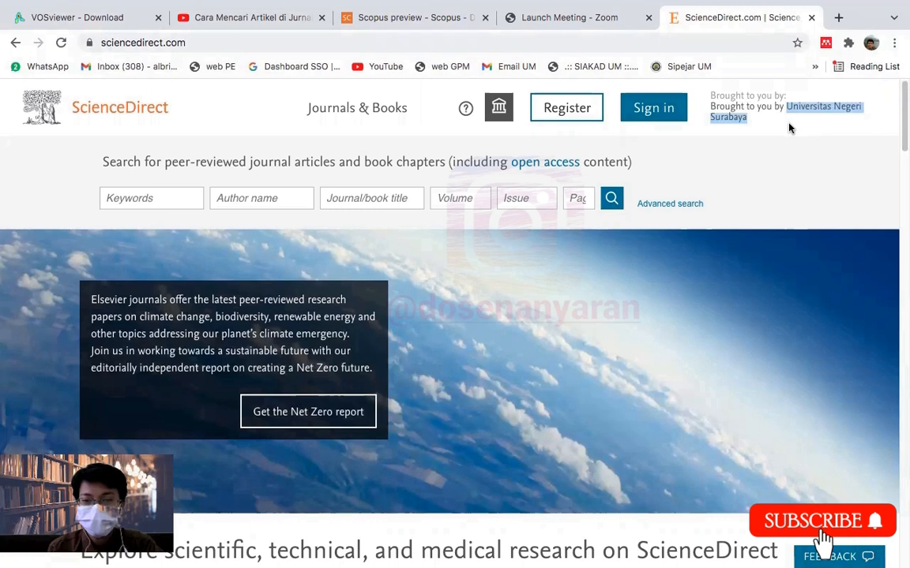
left_click(711, 96)
left_click_drag(712, 96, 755, 117)
left_click(787, 123)
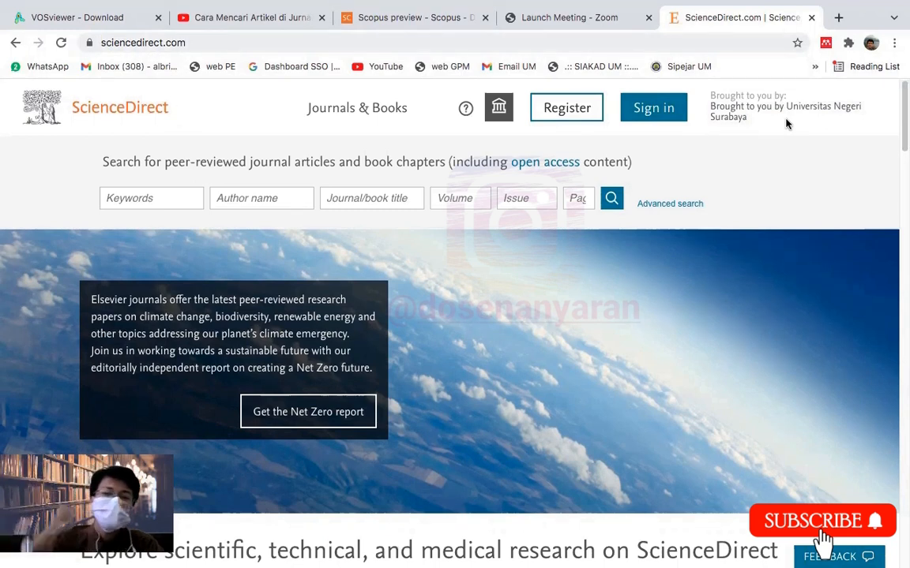
Search Google for "emerald" in another new browser tab and open the Emerald Insight website
left_click(838, 17)
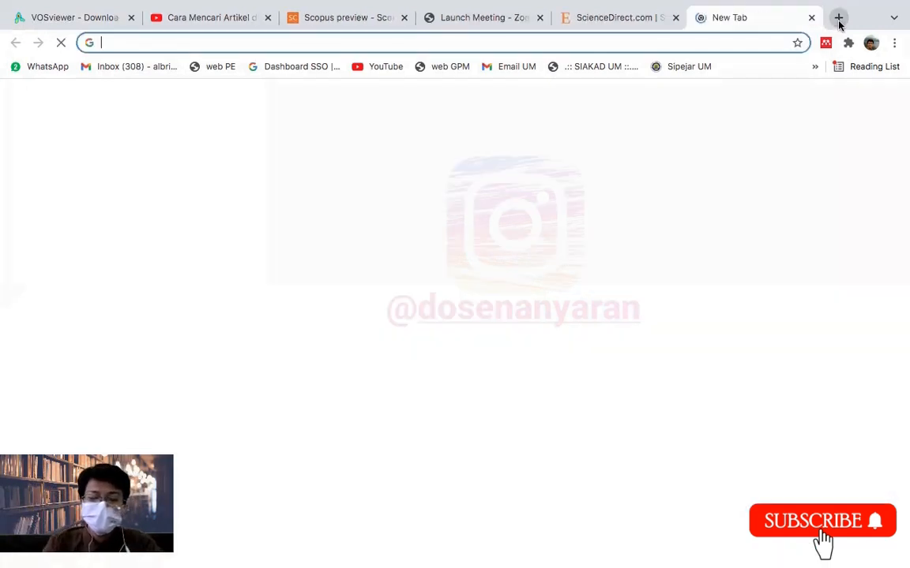
type("eme")
key("Return")
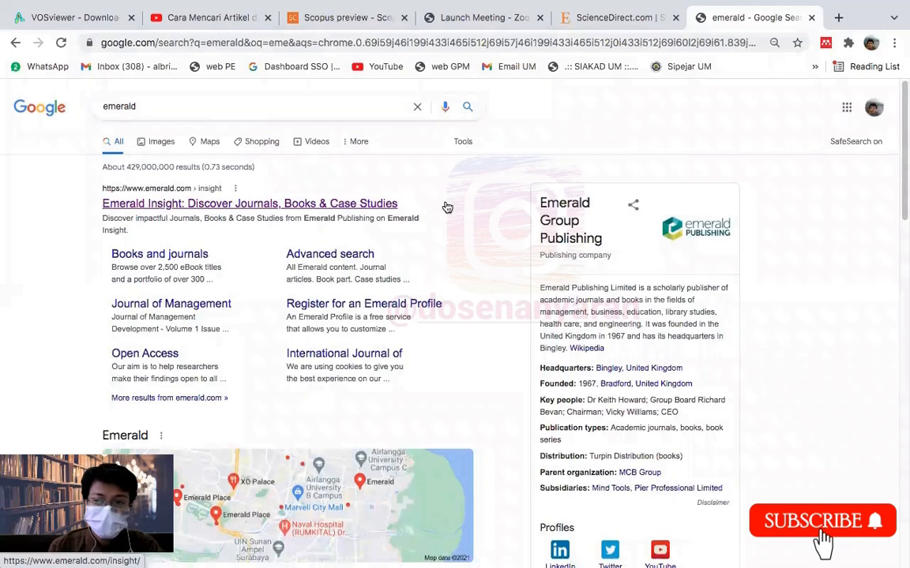
left_click(446, 207)
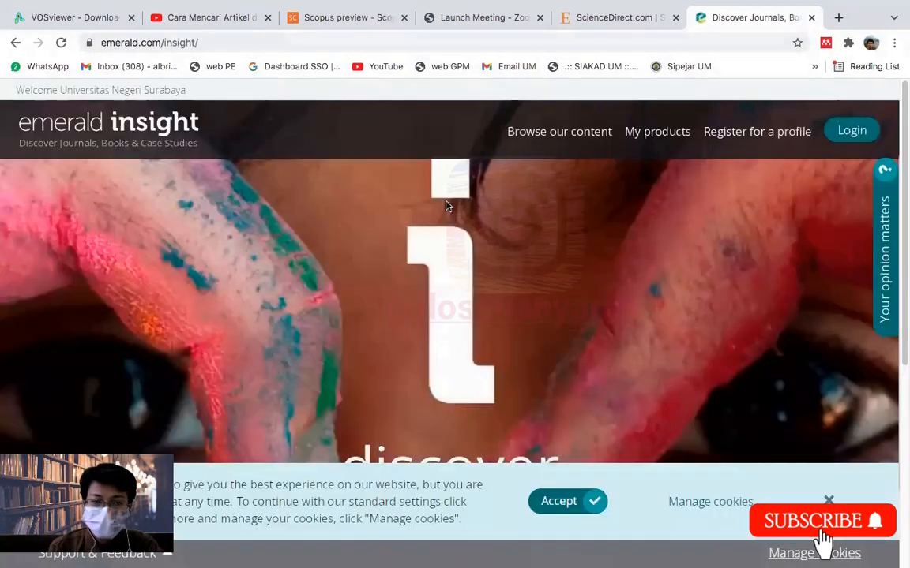
Search Emerald Insight for "economic" and look over the first search results
scroll(411, 276, "down", 3)
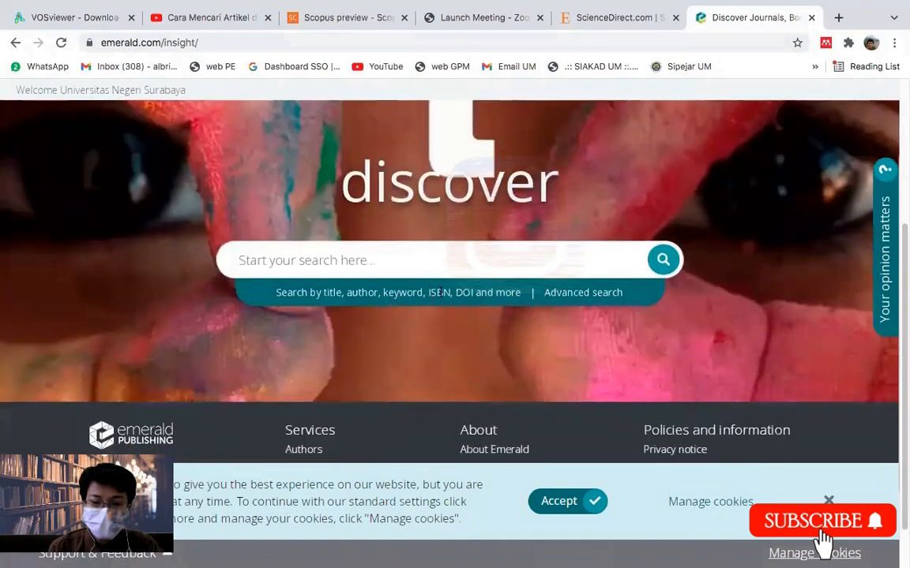
left_click(389, 263)
type("eco")
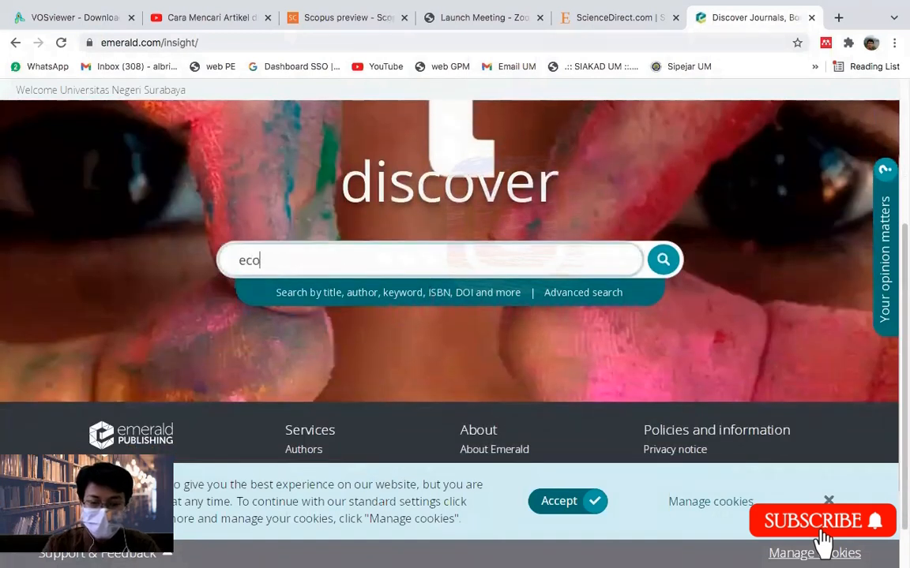
type("nomic")
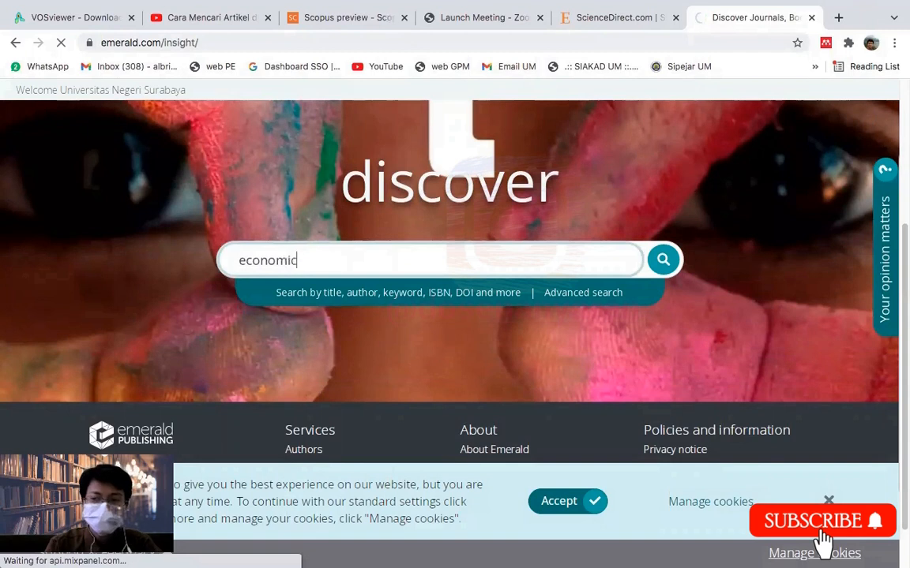
key("Return")
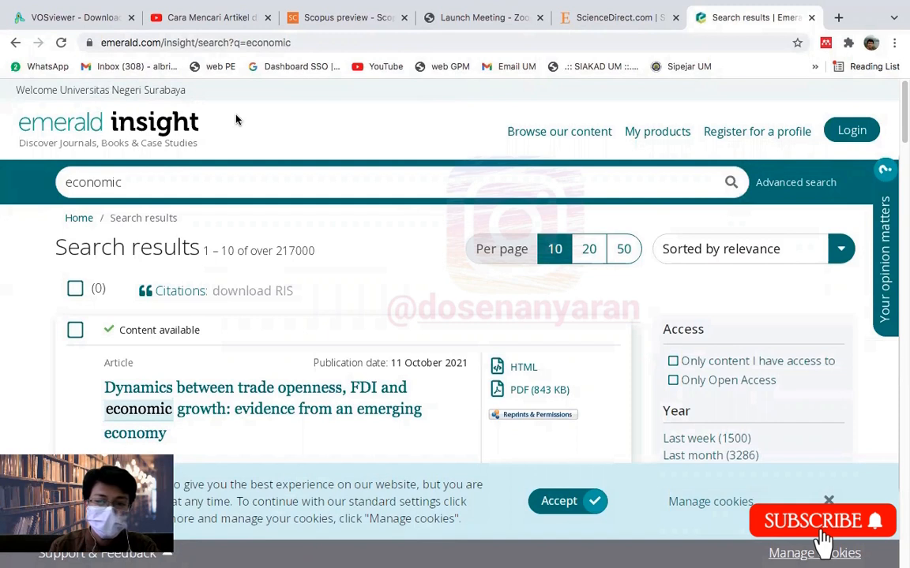
scroll(320, 270, "down", 2)
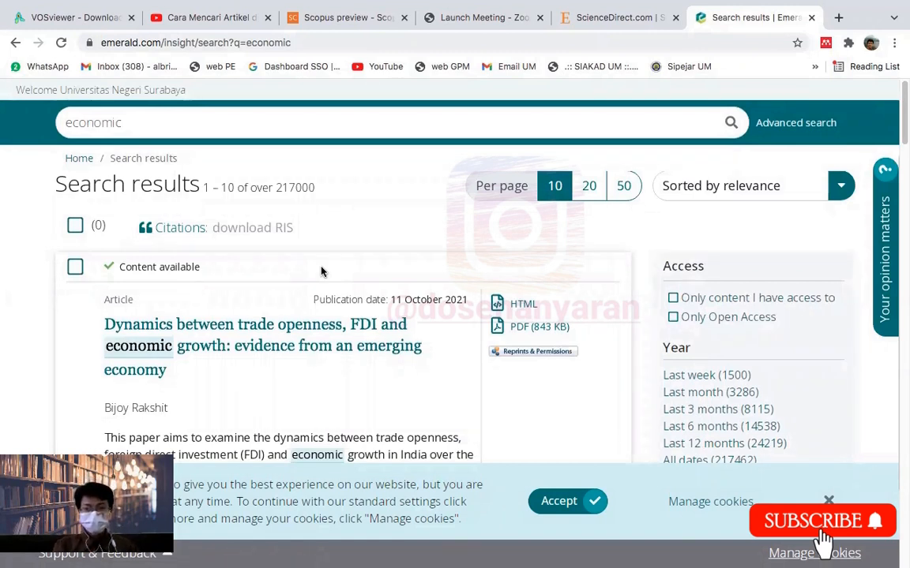
scroll(321, 271, "down", 1)
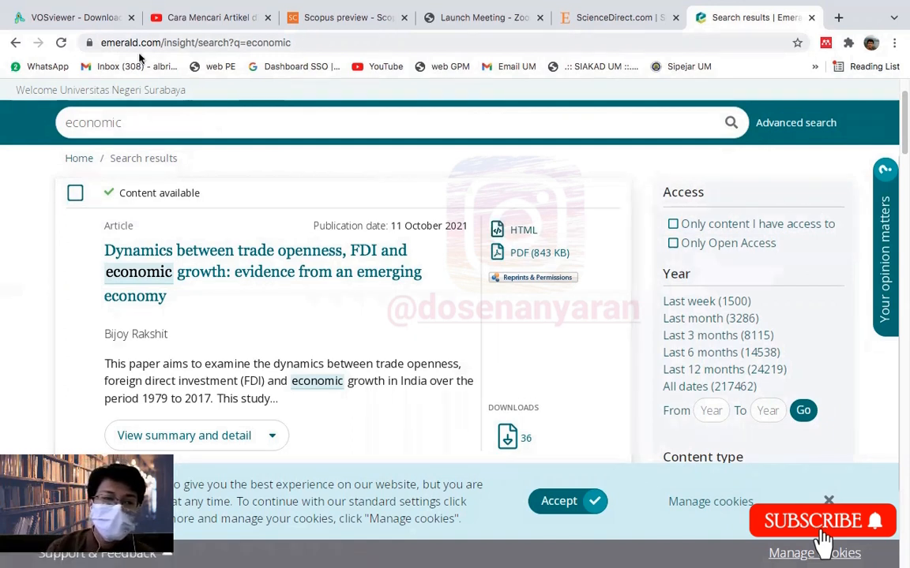
Return to the VOSviewer download page and highlight its web address
left_click(105, 19)
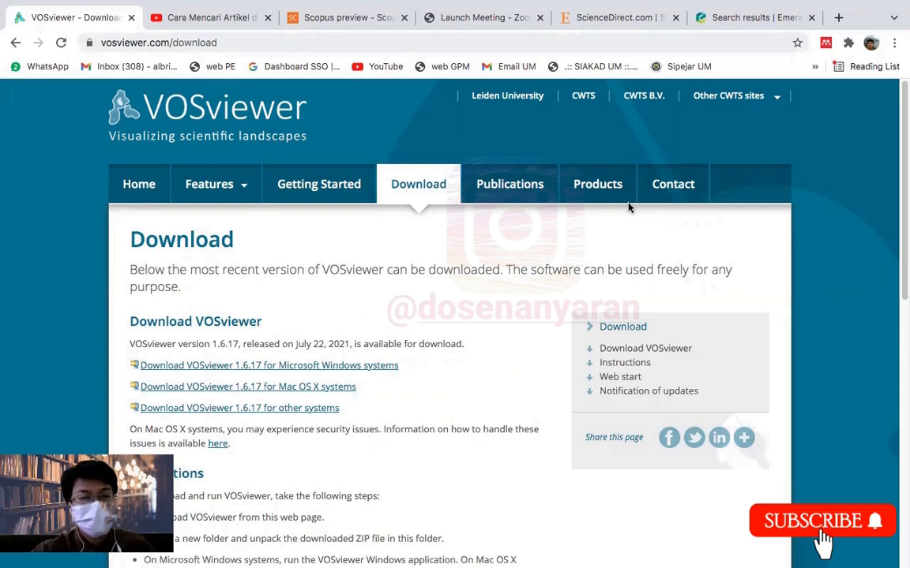
left_click(246, 44)
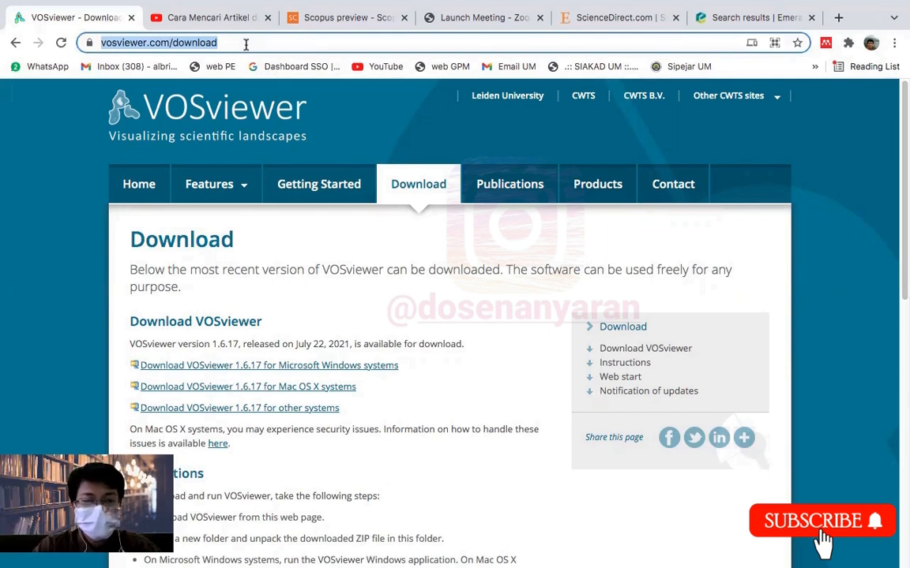
left_click(56, 146)
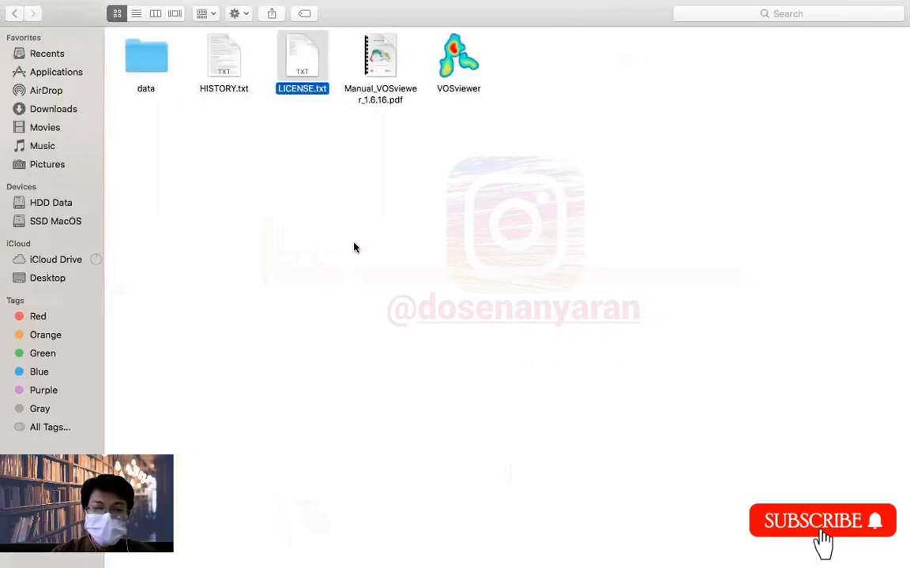
Point out the VOSviewer application in the unpacked program folder and open LICENSE.txt
left_click(353, 247)
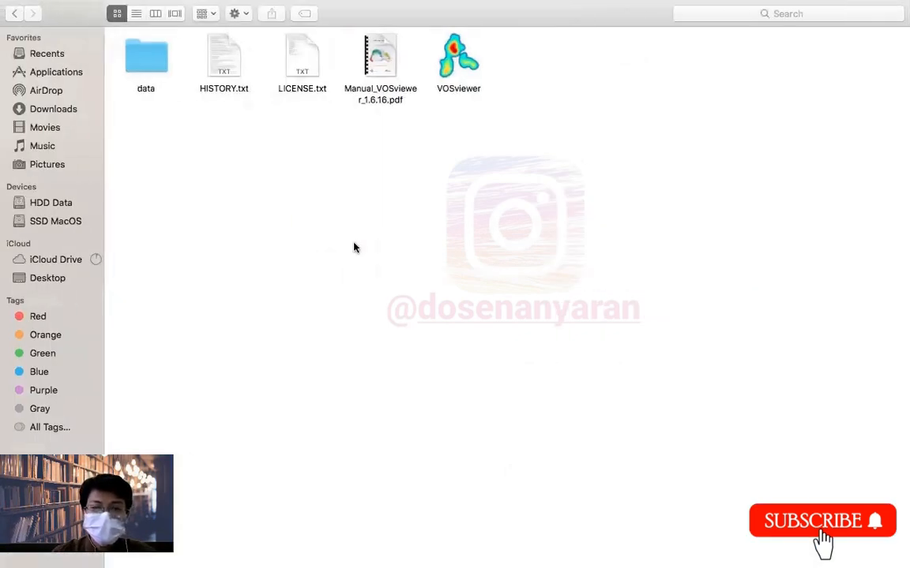
left_click(447, 79)
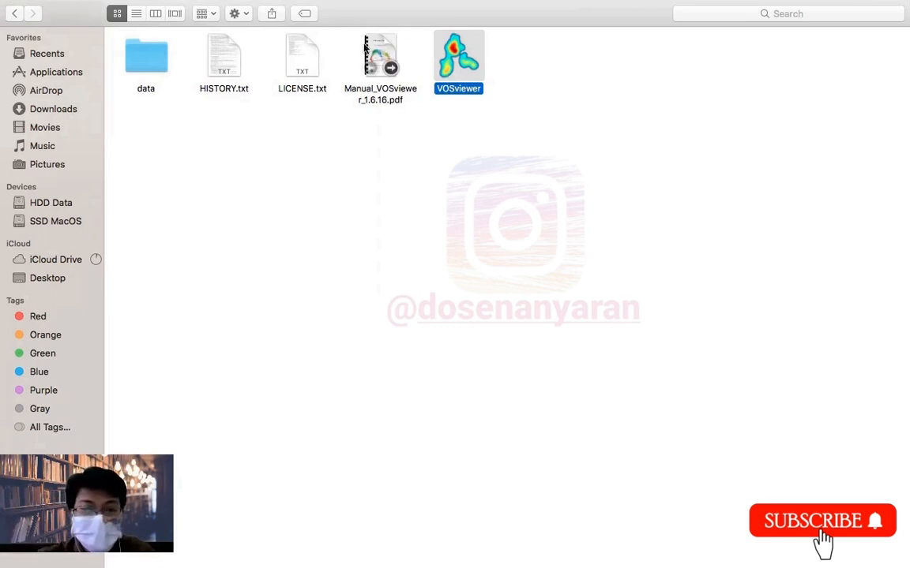
left_click(323, 125)
left_click(299, 55)
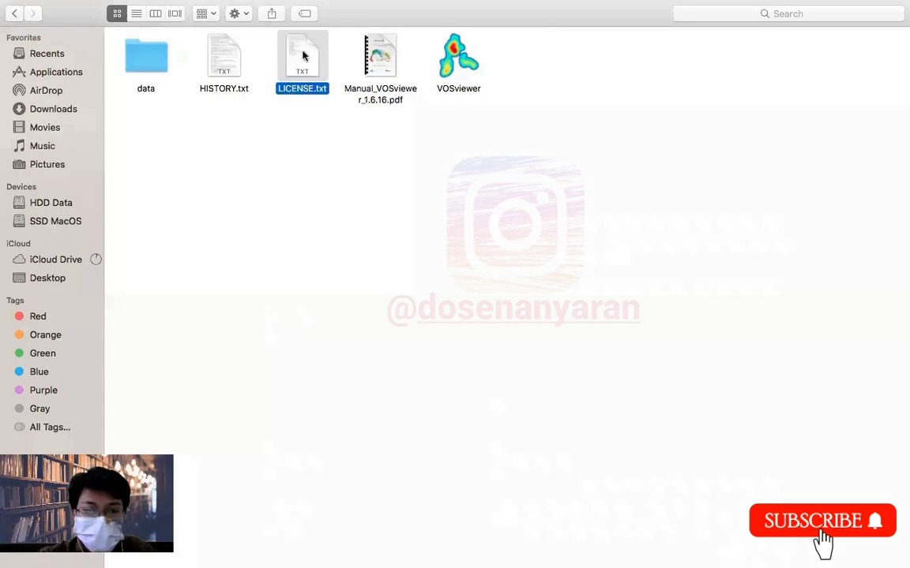
double_click(303, 55)
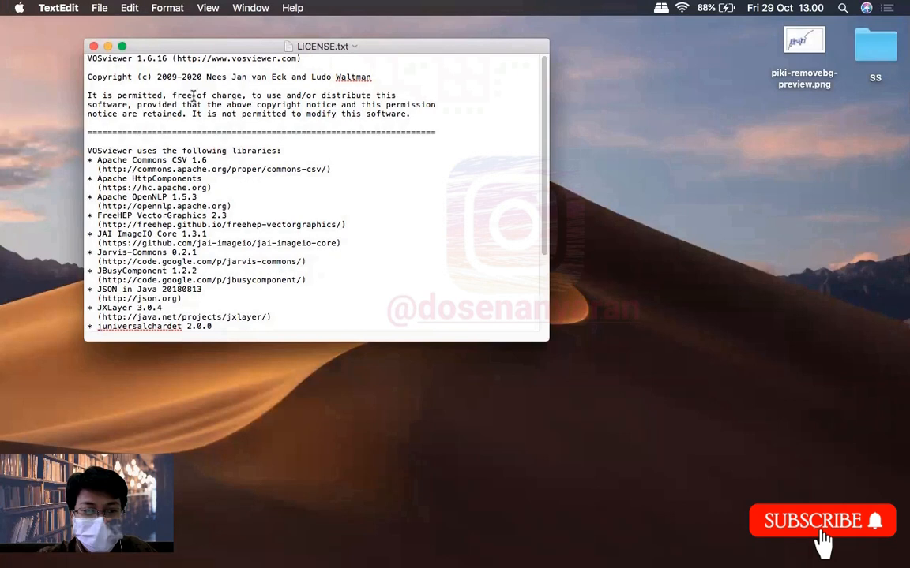
Read the VOSviewer licence terms on free use, distribution and modification, highlighting the key phrases, and close the file
left_click_drag(170, 96, 360, 98)
left_click(245, 95)
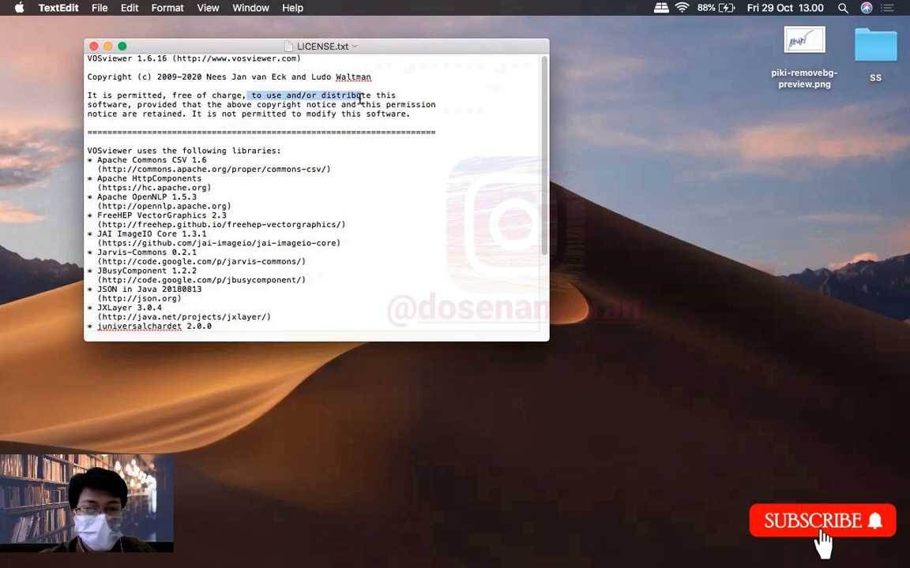
left_click(361, 98)
left_click_drag(220, 113, 397, 116)
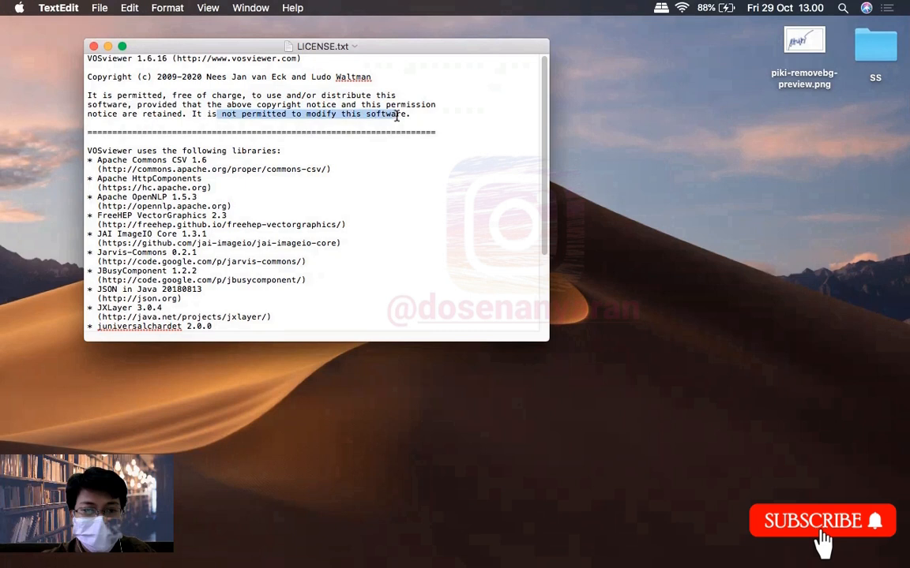
left_click(396, 115)
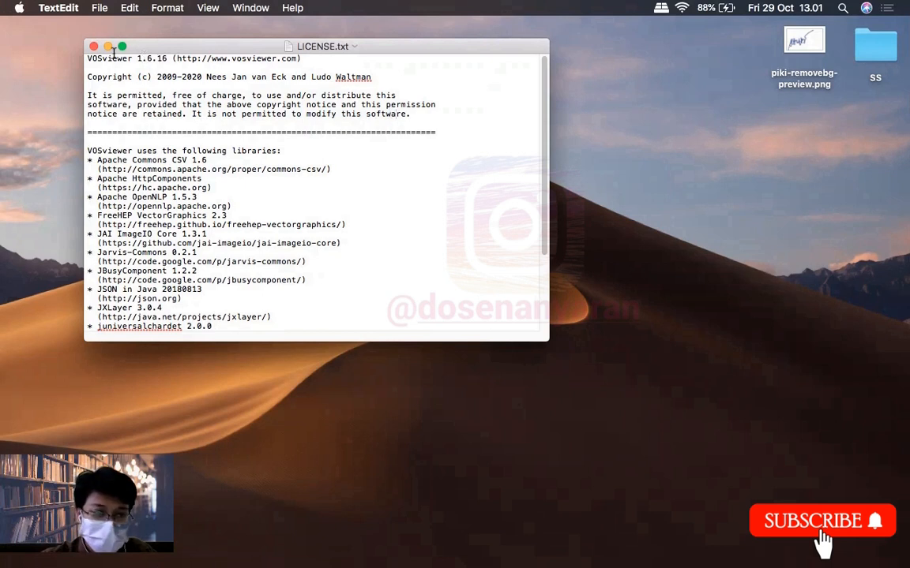
left_click(94, 47)
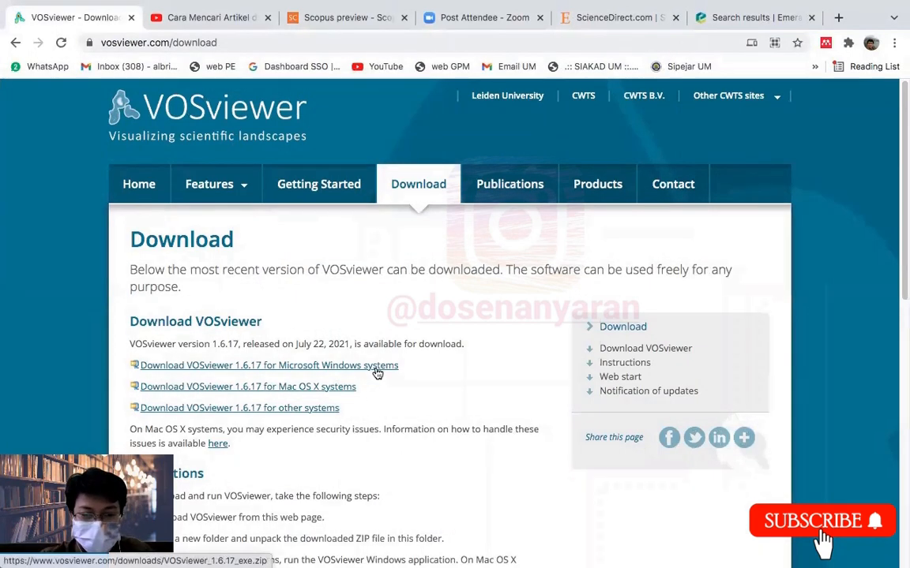
Highlight the VOSviewer download page's address again in the browser and clear the highlight
left_click(224, 42)
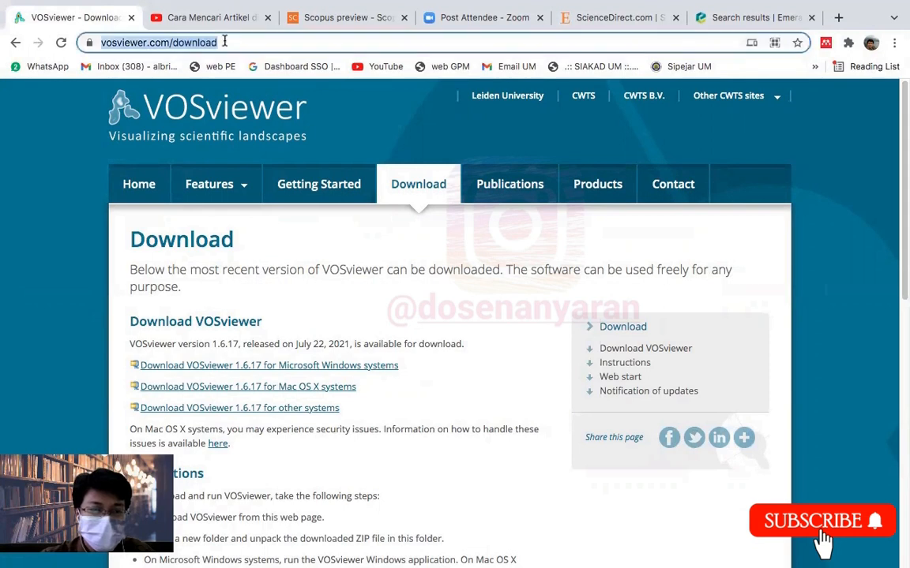
left_click(352, 118)
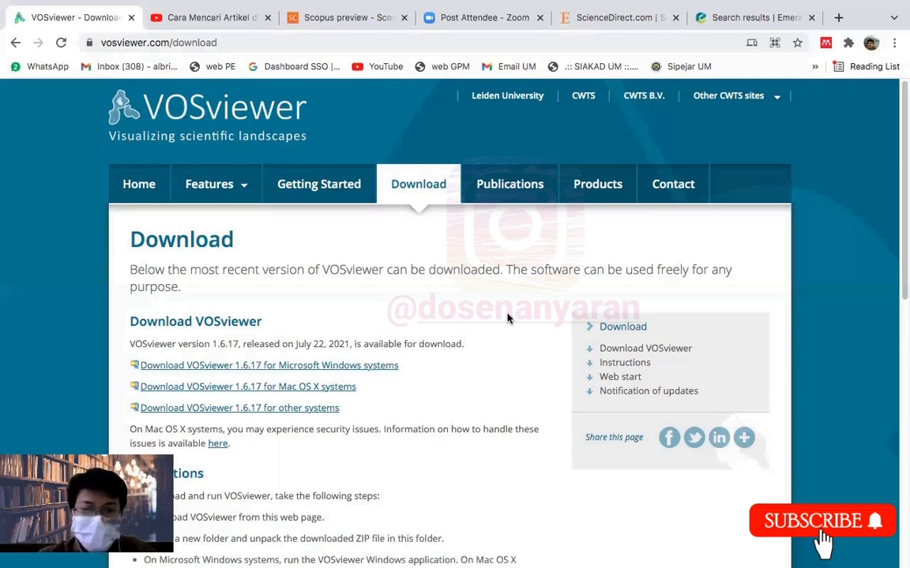
Switch to Publish or Perish and select the paper "Big Five personality and academic dishonesty: A meta-analytic review" in the results
key("ctrl+Left")
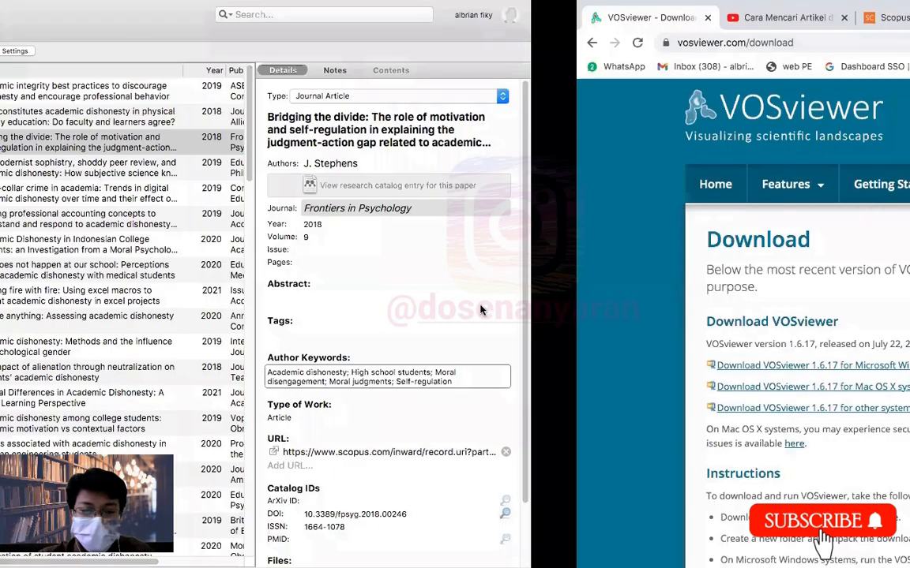
key("ctrl+Left")
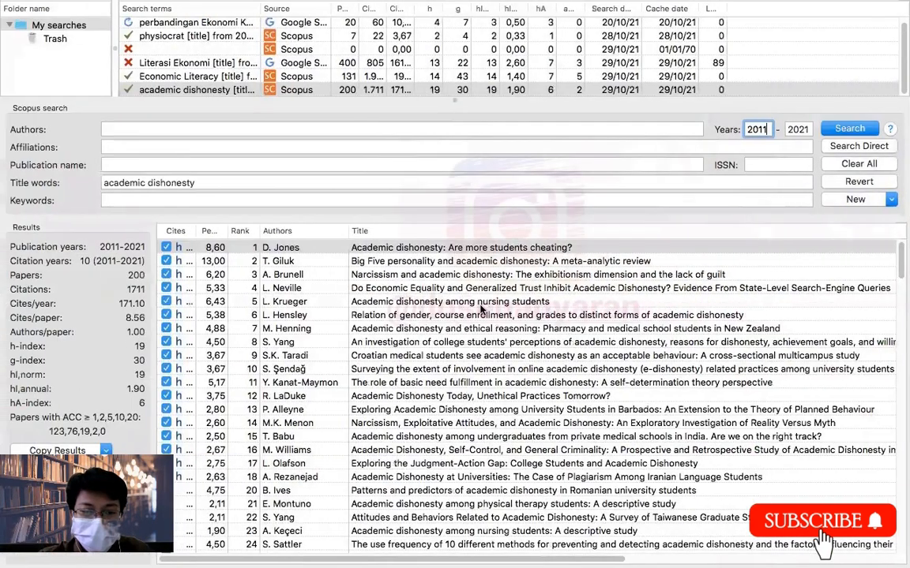
left_click(447, 266)
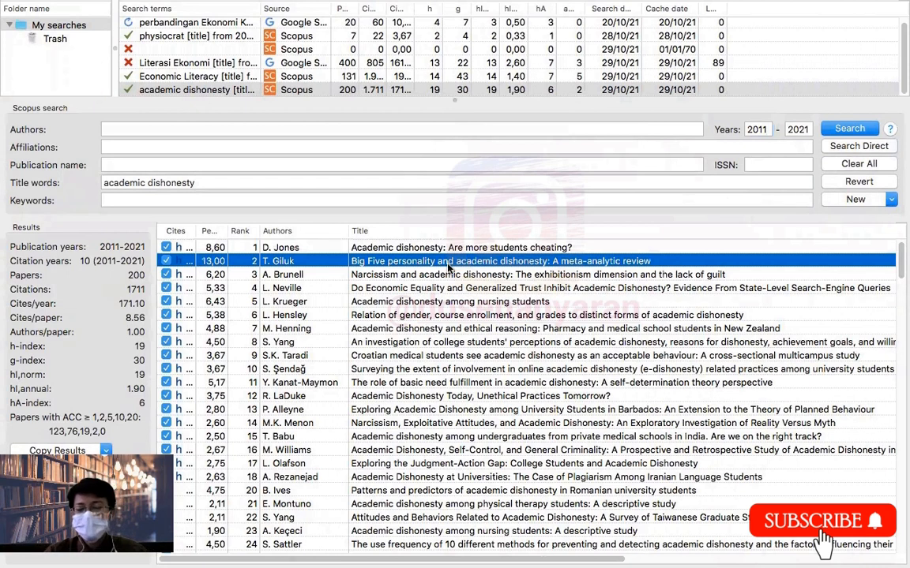
Check the YouTube tutorial tab in the browser and return to the first two academic dishonesty papers in Publish or Perish
key("Up")
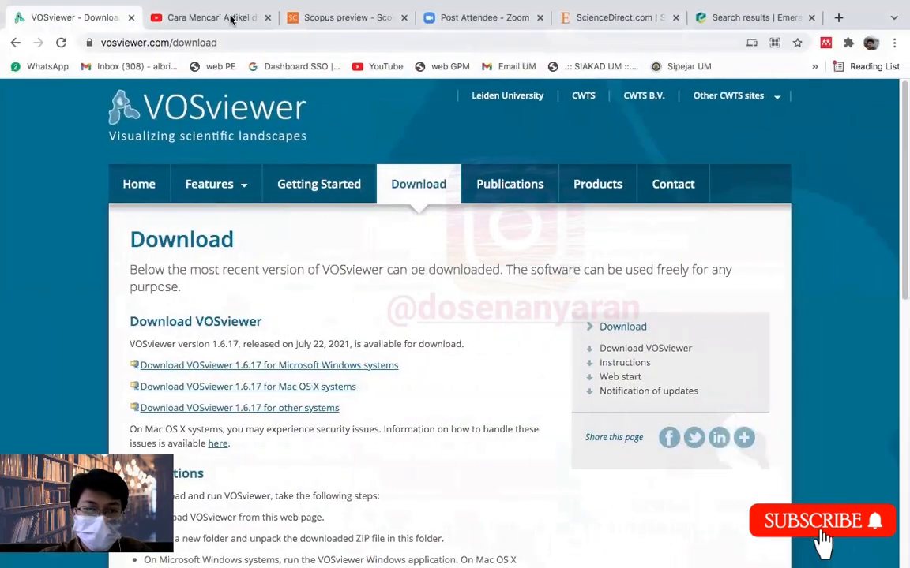
left_click(212, 18)
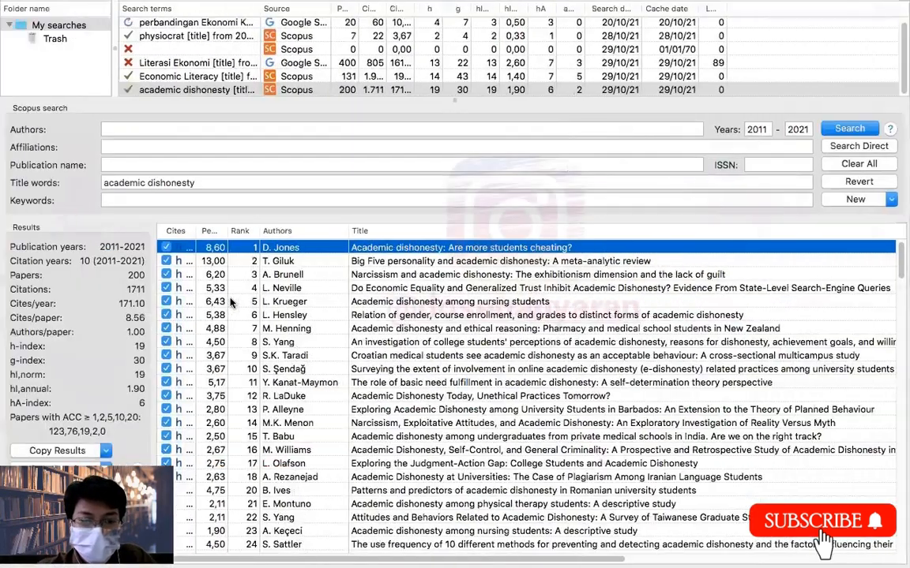
left_click(395, 262)
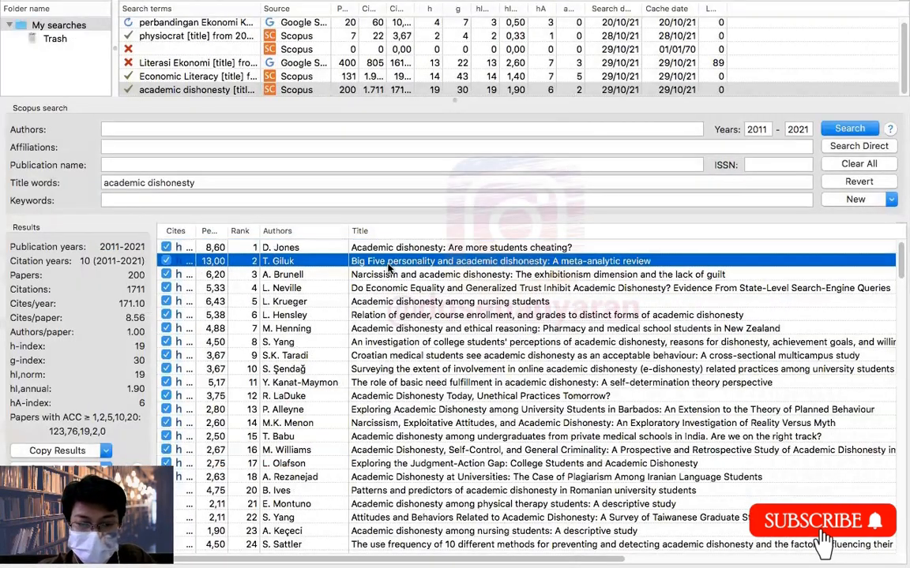
left_click(416, 248)
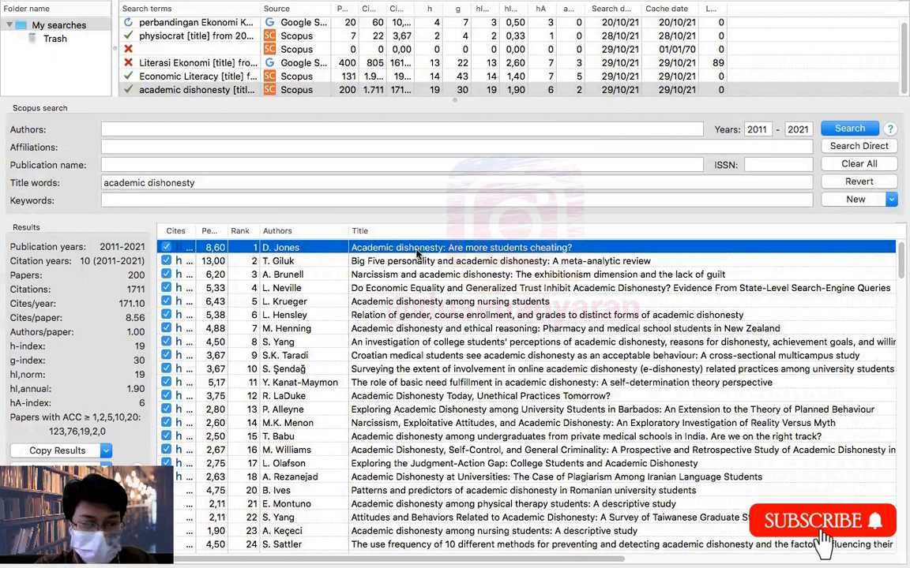
left_click(206, 182)
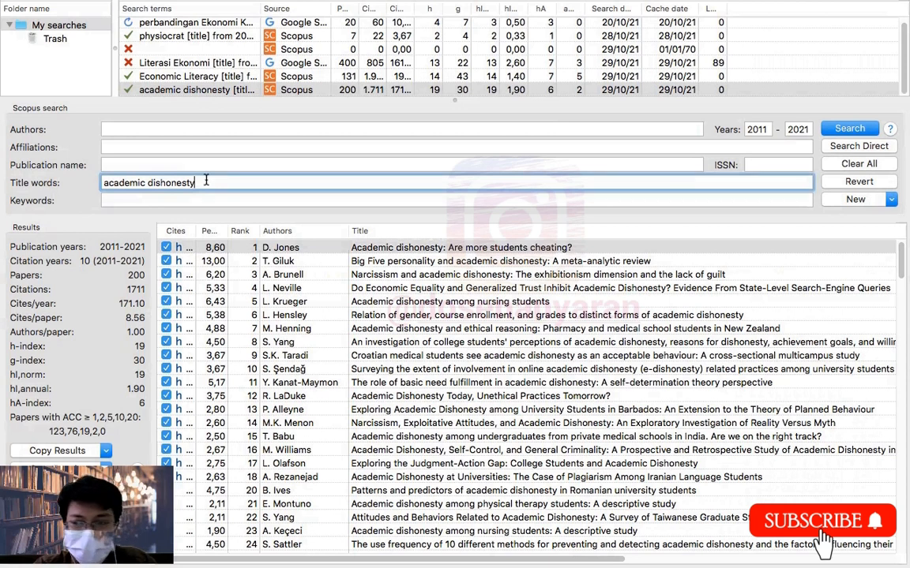
left_click(769, 126)
key("BackSpace")
type("8")
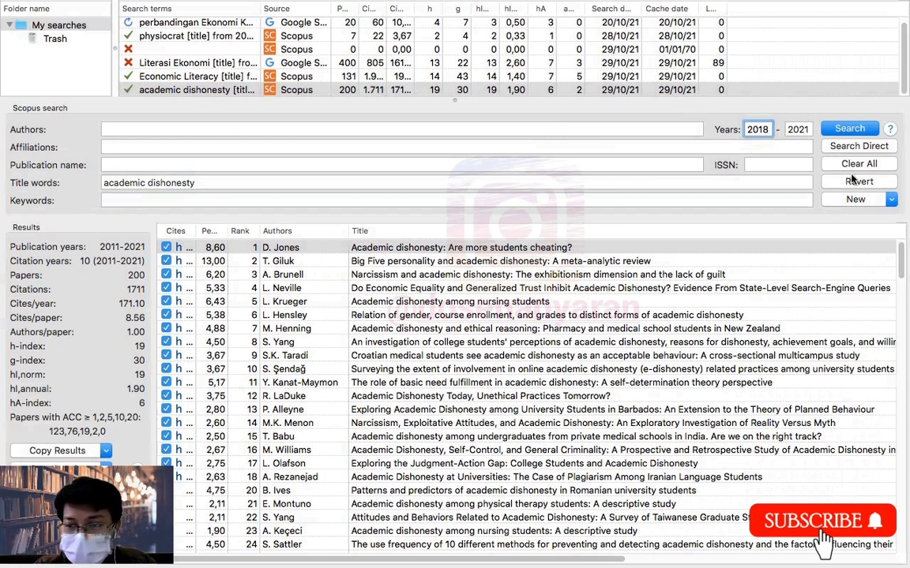
Create and run a new Scopus search for the title words "academic dishonesty" with the years 2018 to 2021
left_click(864, 201)
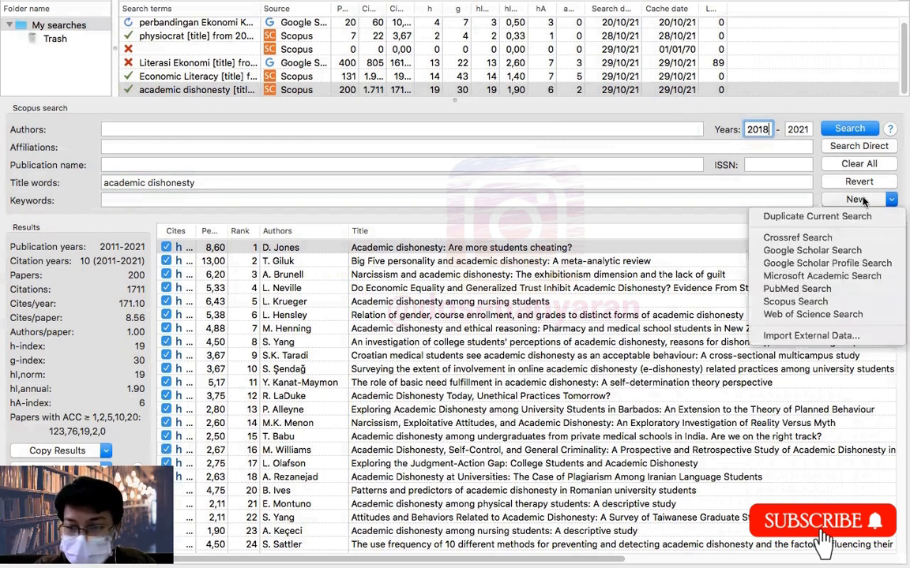
left_click(839, 301)
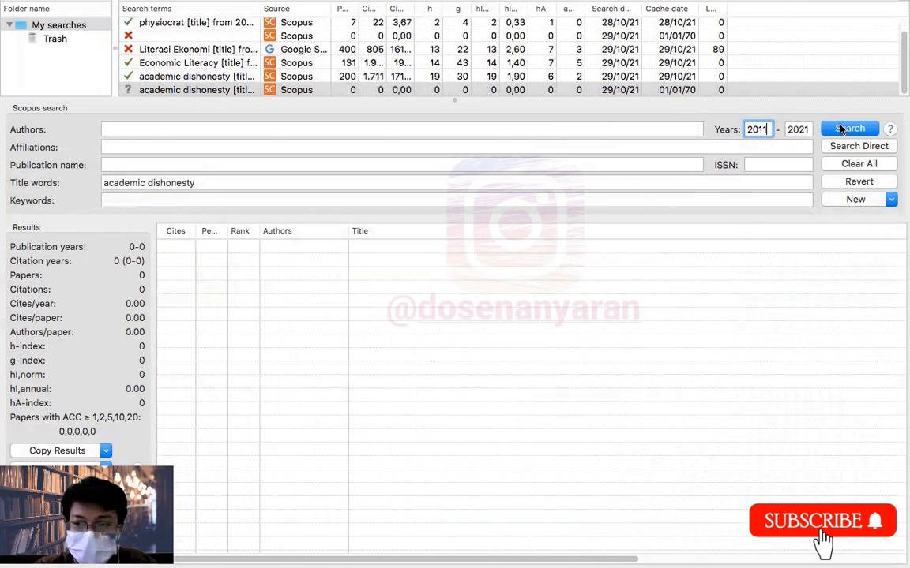
key("BackSpace")
type("8")
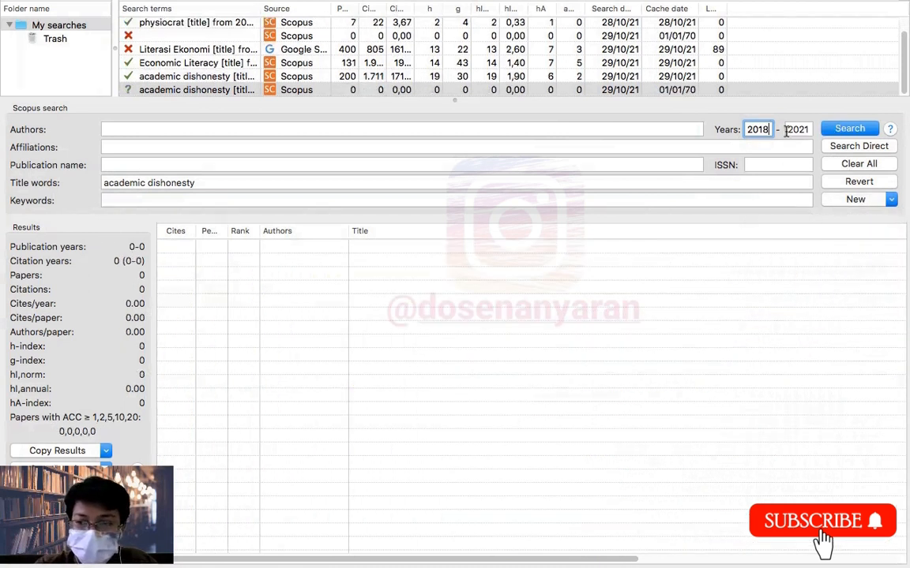
left_click(843, 126)
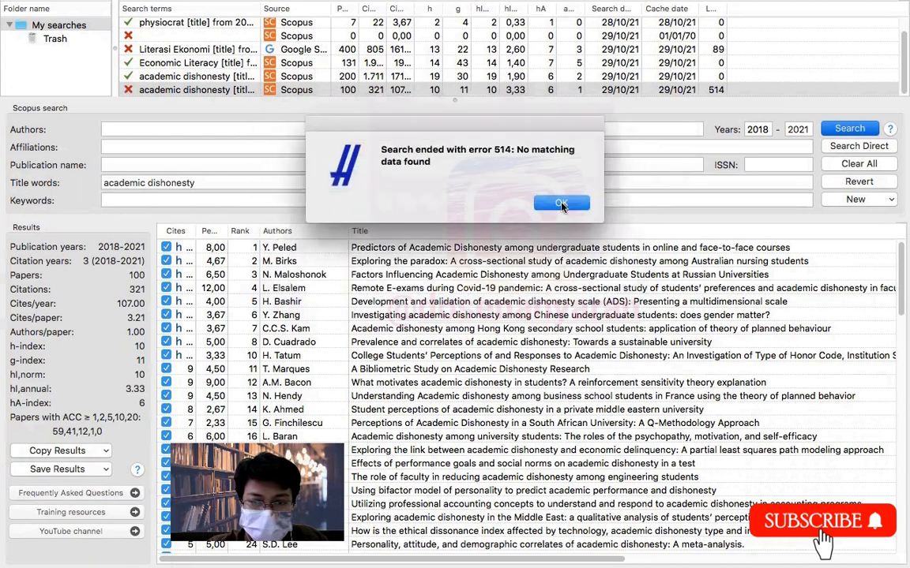
left_click(560, 204)
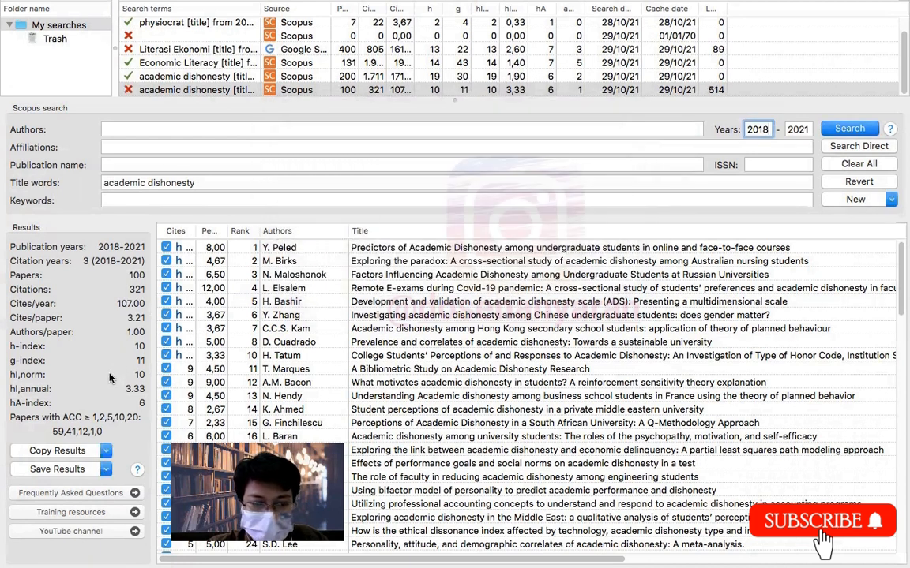
Start saving the results in RIS/RefManager format as "Academic Dishonesty Scopus" in Downloads, and cancel the save
left_click(105, 469)
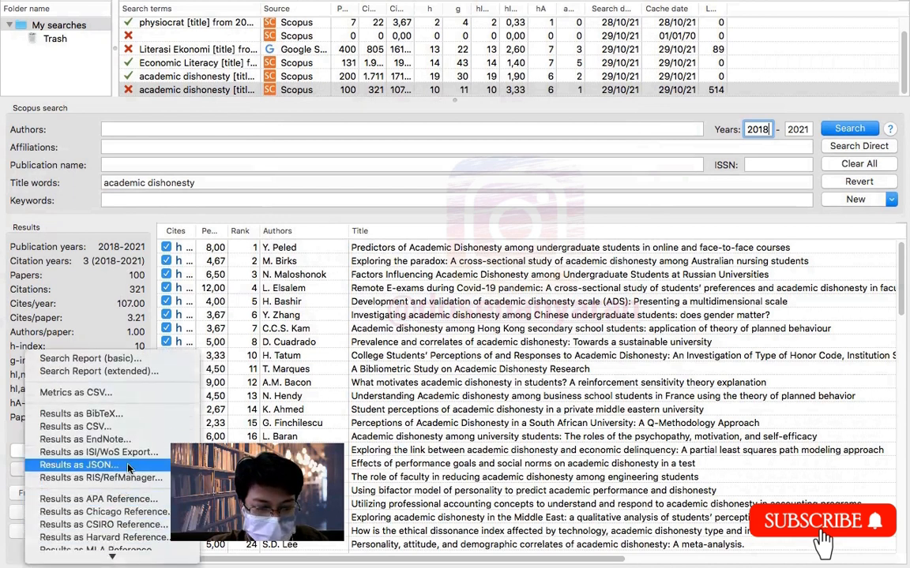
left_click(128, 479)
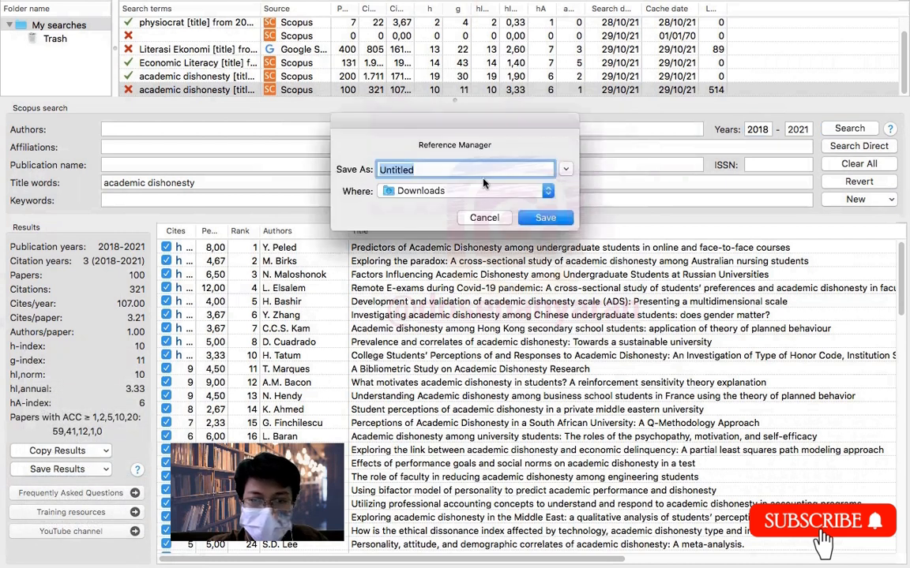
type("A")
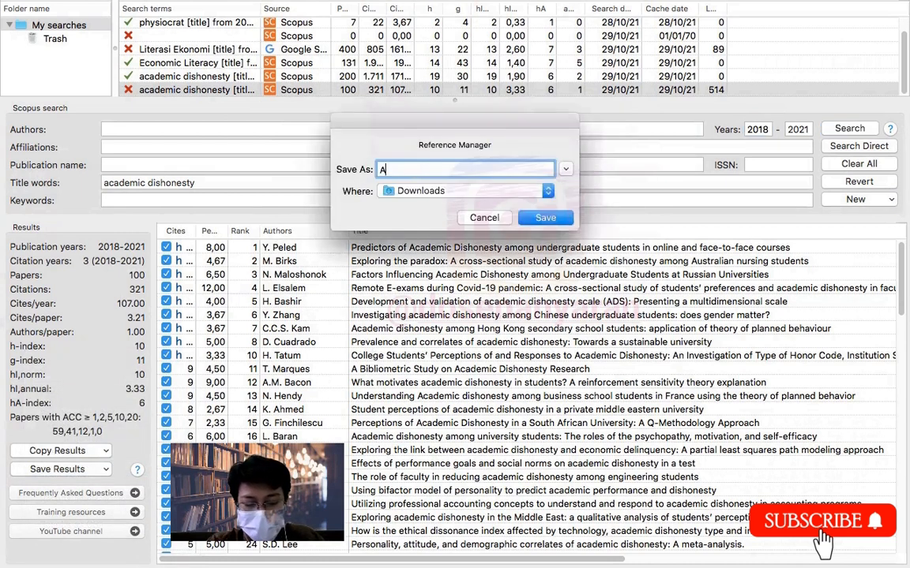
type("cademic Dishone")
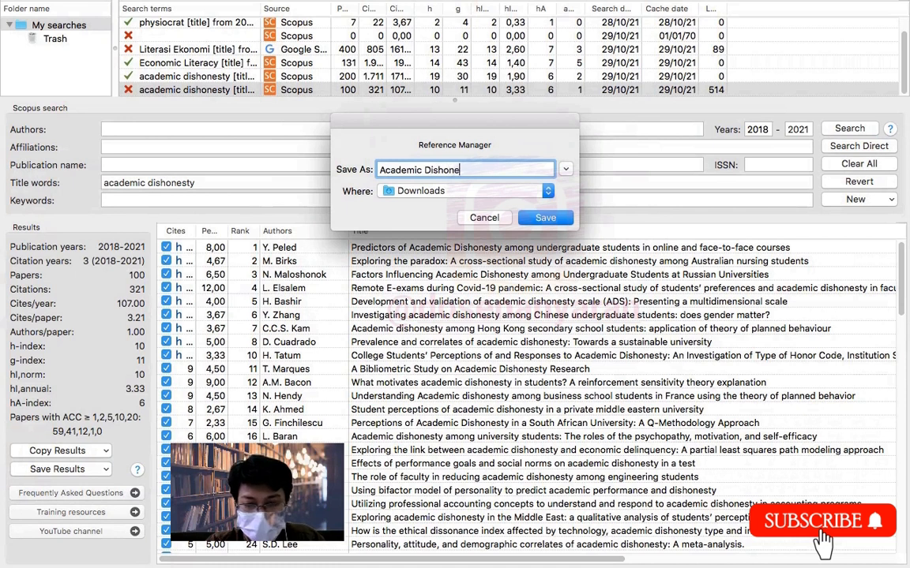
type("sty")
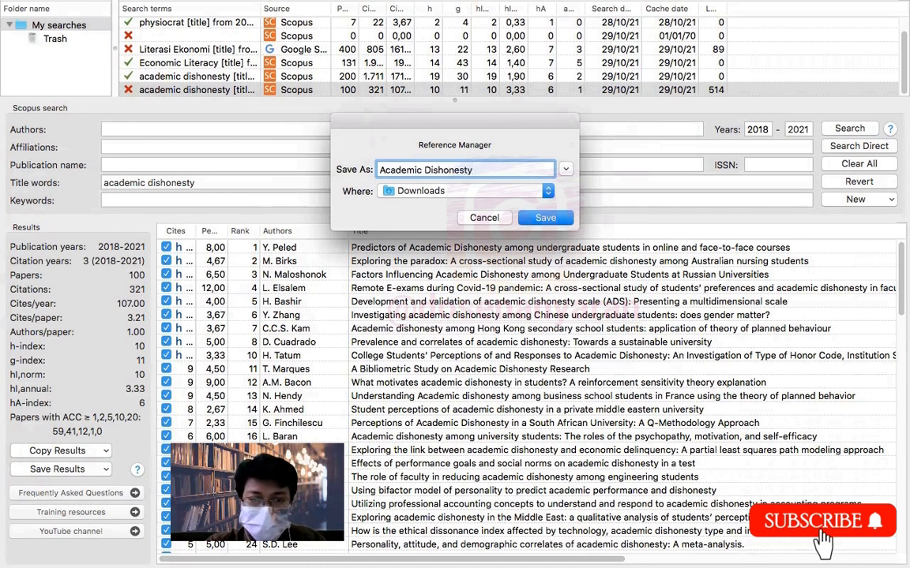
type(" Scopus")
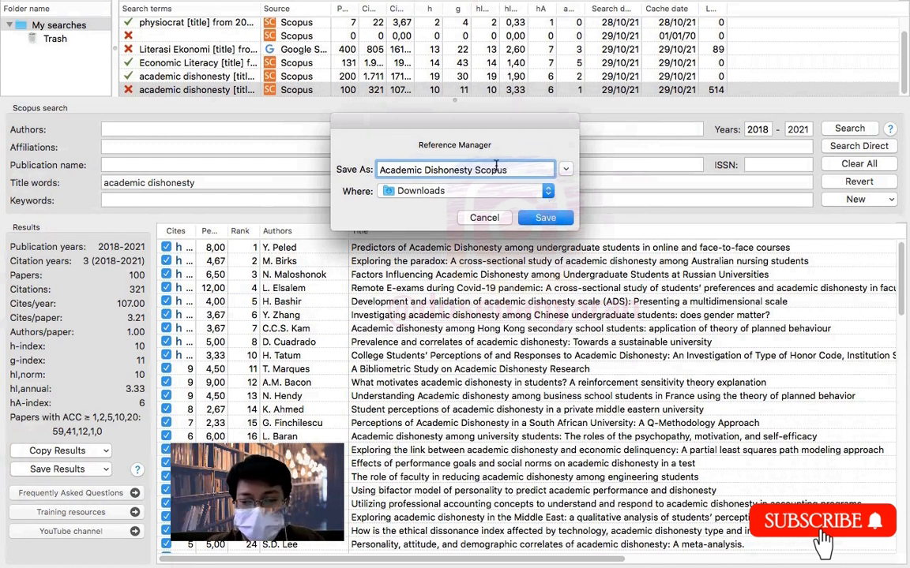
left_click(483, 218)
Create a new Google Scholar search with the same academic dishonesty terms, and minimise the Publish or Perish window
left_click(855, 199)
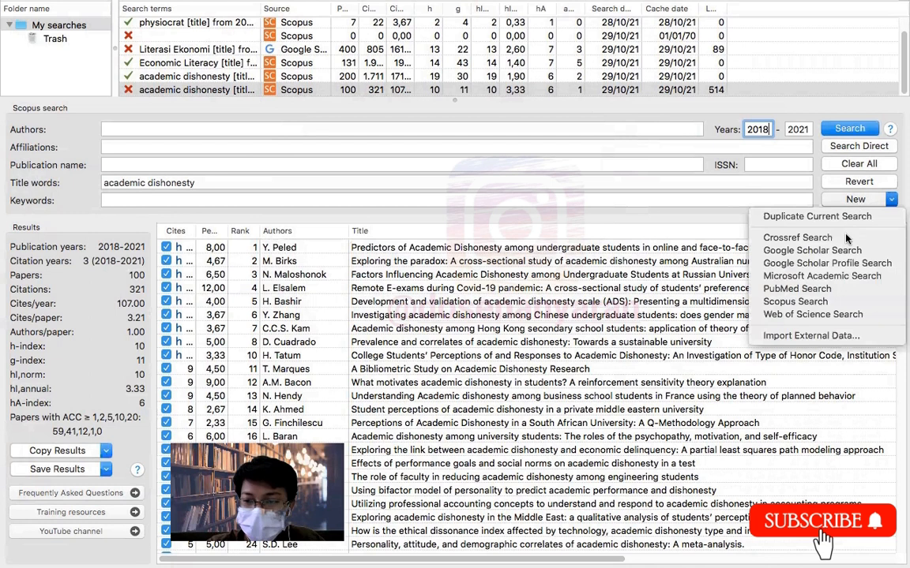
left_click(847, 256)
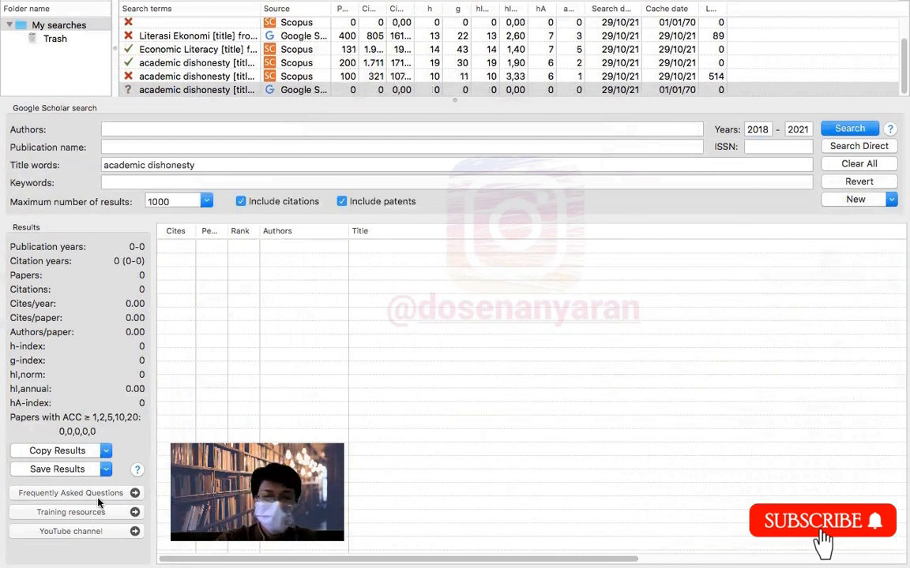
mouse_move(24, 3)
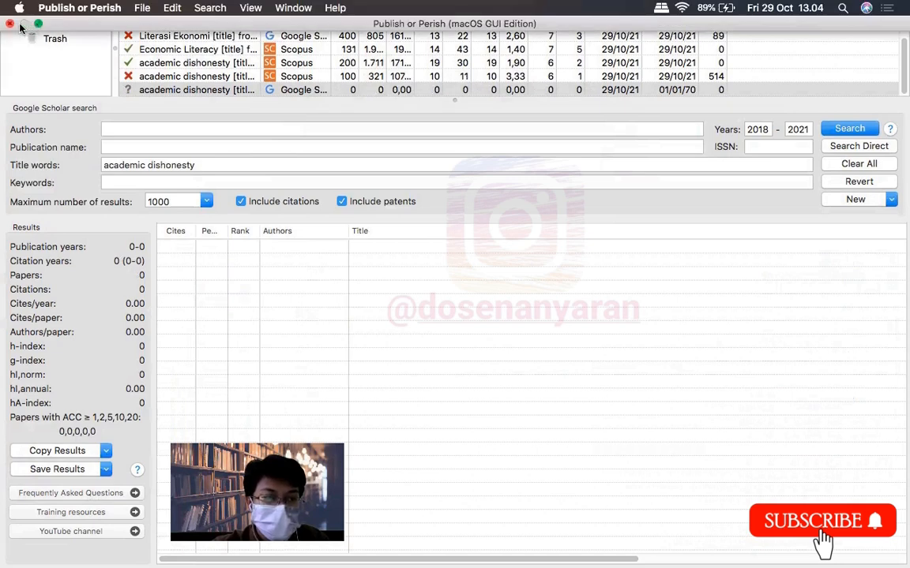
left_click(35, 26)
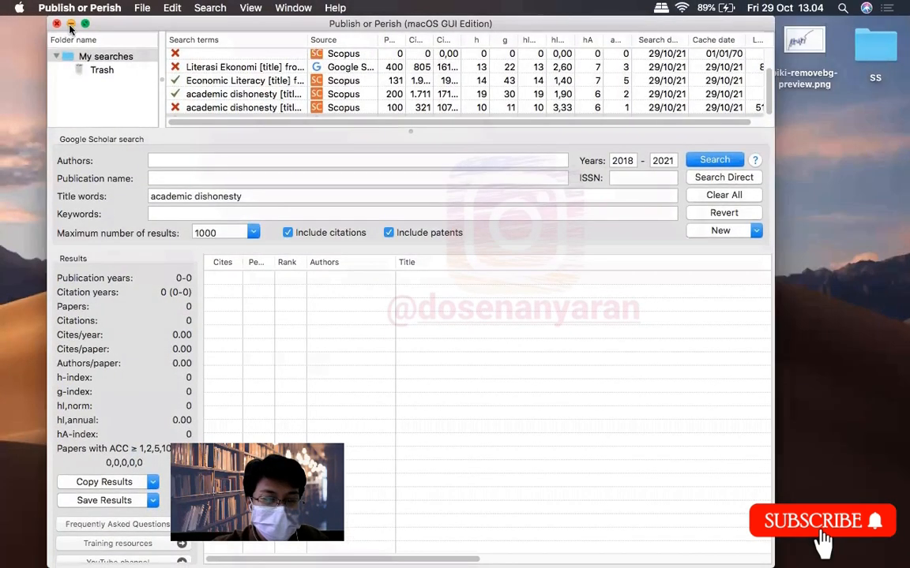
left_click(69, 26)
Open the Downloads folder in Finder and point out the files Academic Dishonesty GS.ris and Academic Dishonesty Scopus.ris
key("ctrl+Right")
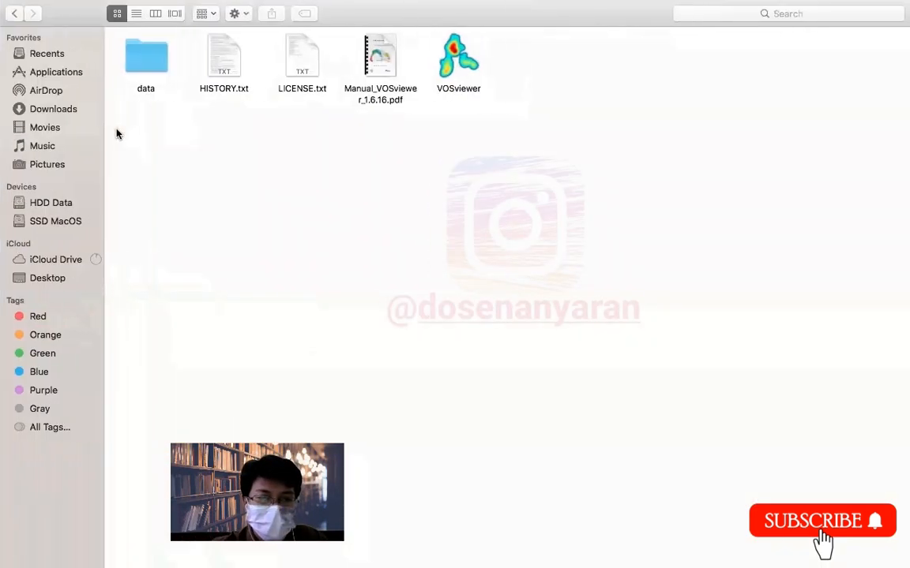
left_click(72, 109)
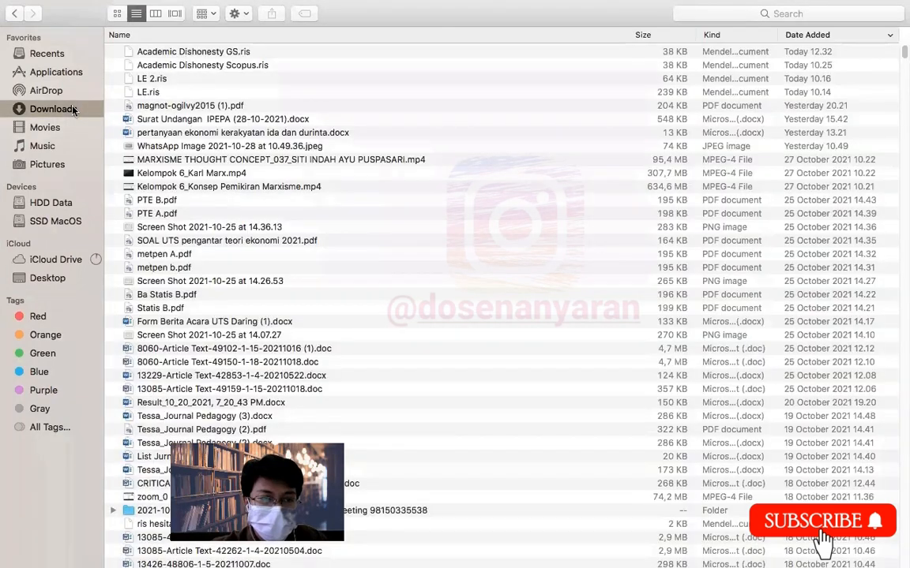
left_click(200, 51)
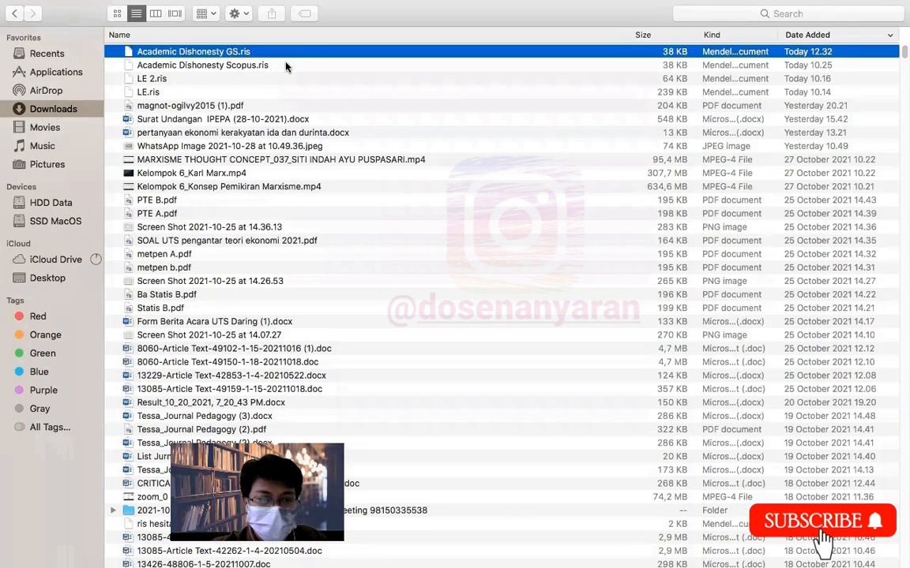
key("Down")
key("Up")
key("Down")
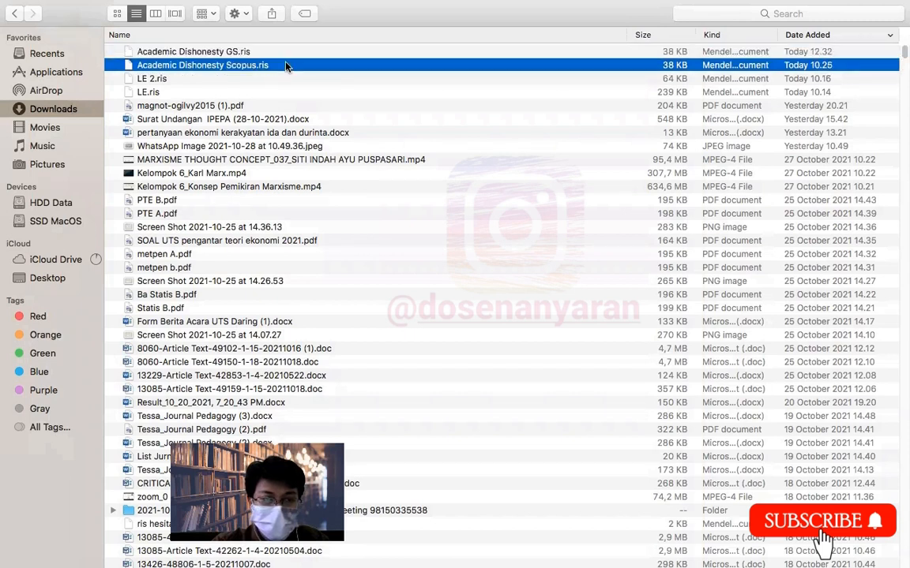
key("Up")
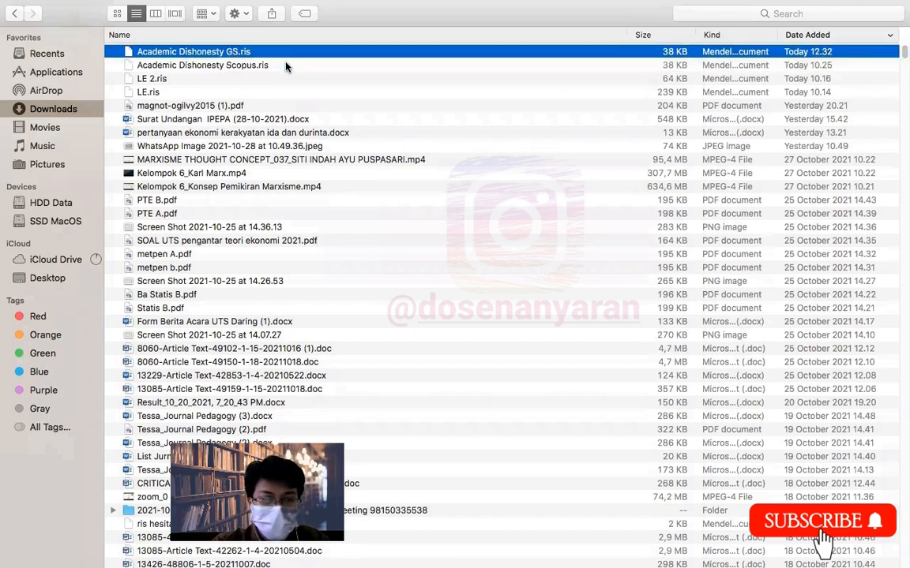
key("Down")
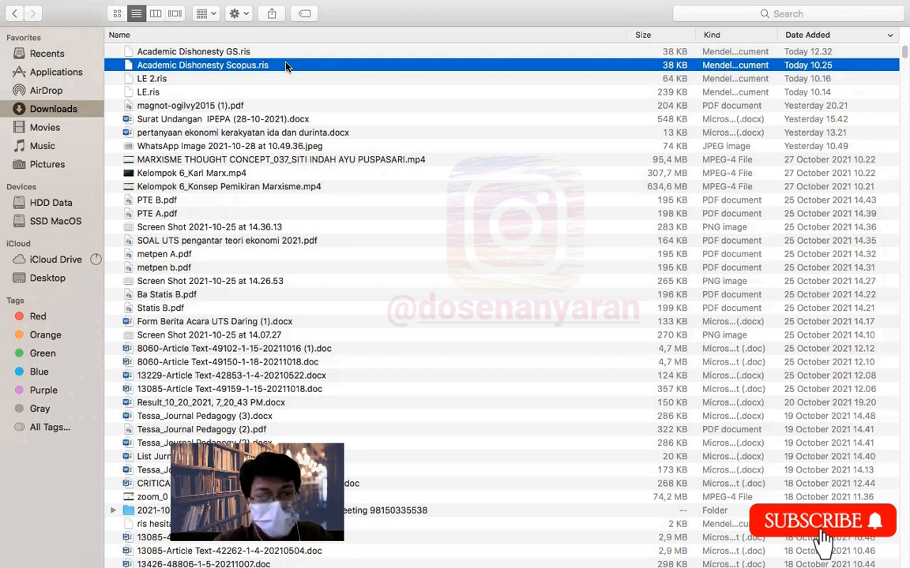
key("Up")
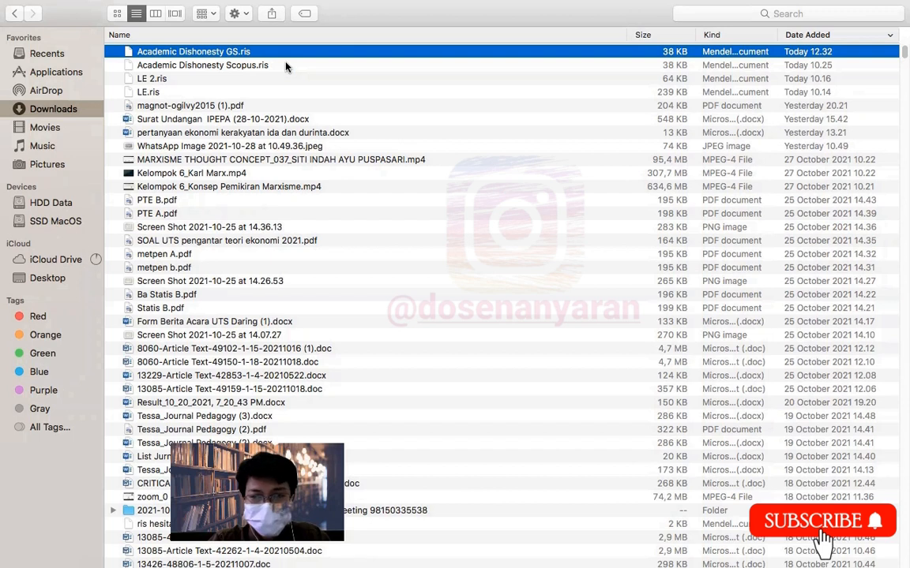
key("Down")
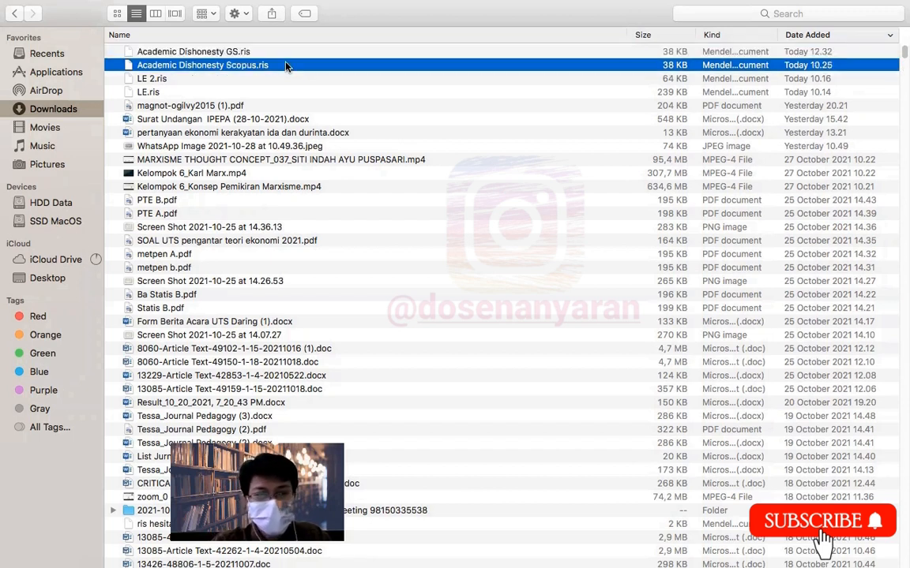
key("Up")
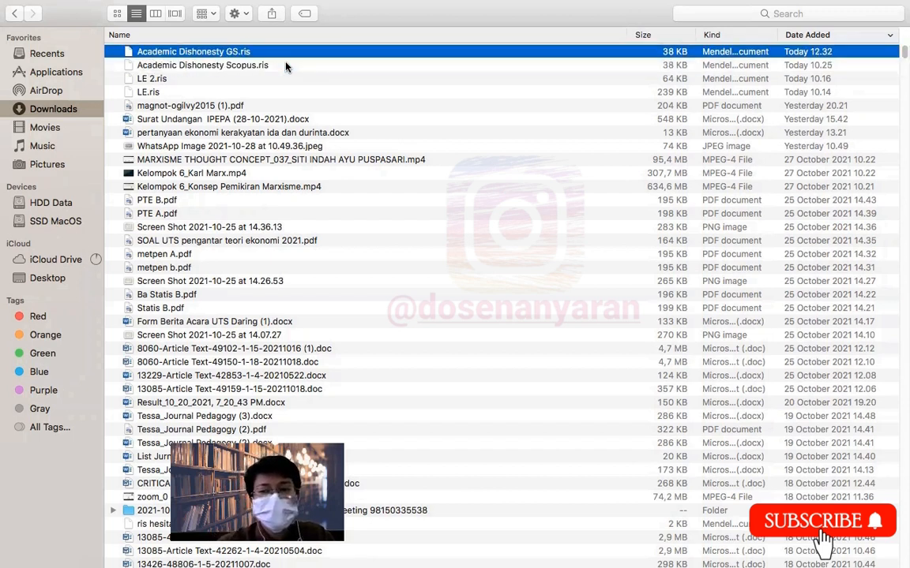
key("Down")
key("Up")
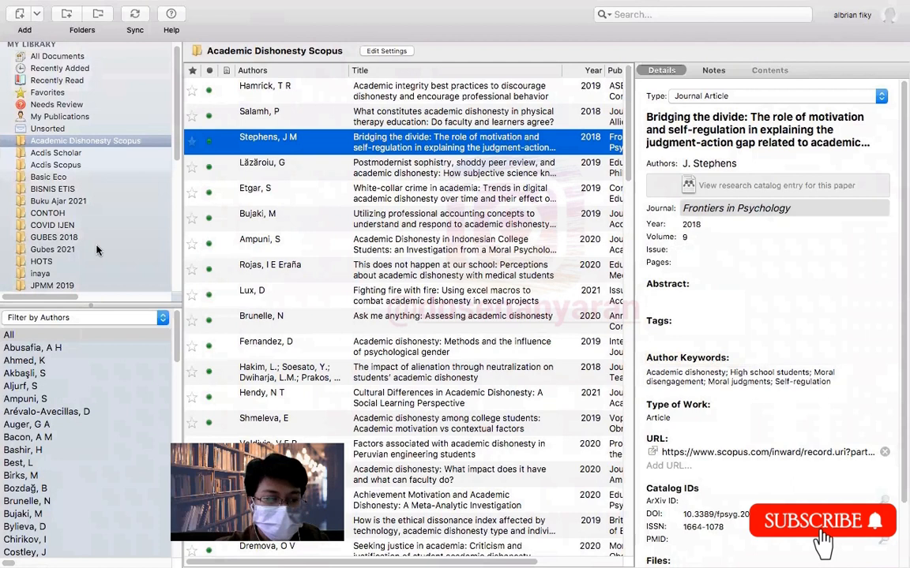
Switch to Mendeley and remove the "Academic Dishonesty Scopus" folder from the library
left_click(112, 154)
left_click(102, 140)
scroll(97, 220, "down", 3)
scroll(110, 250, "up", 1)
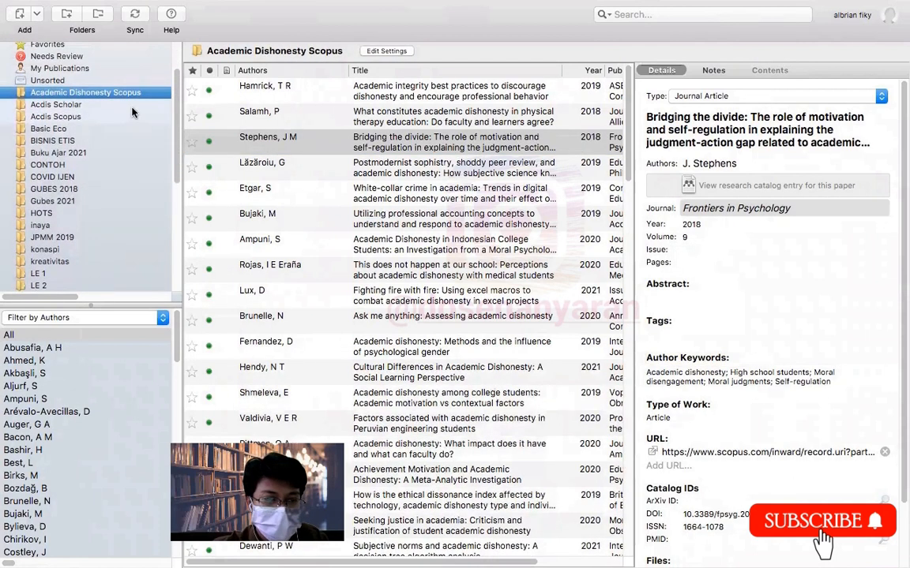
right_click(144, 96)
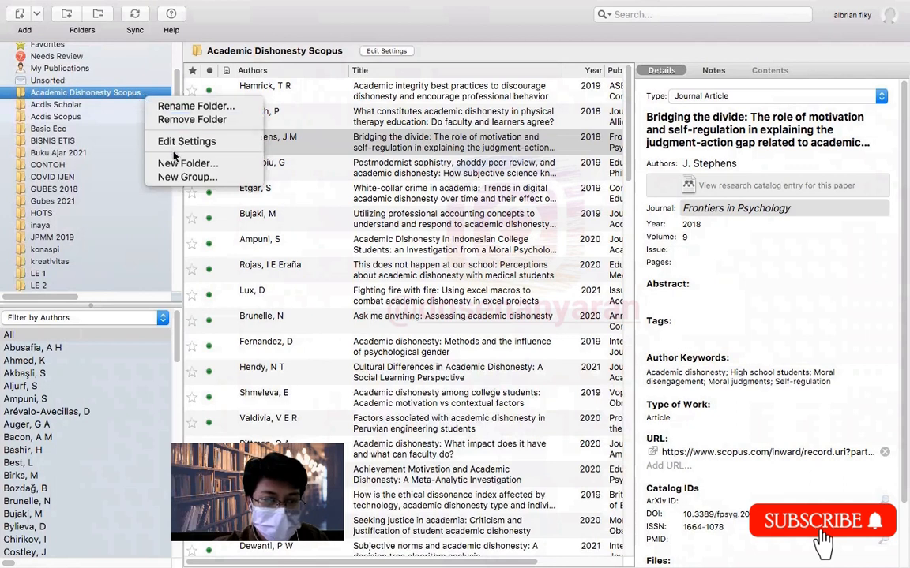
left_click(188, 118)
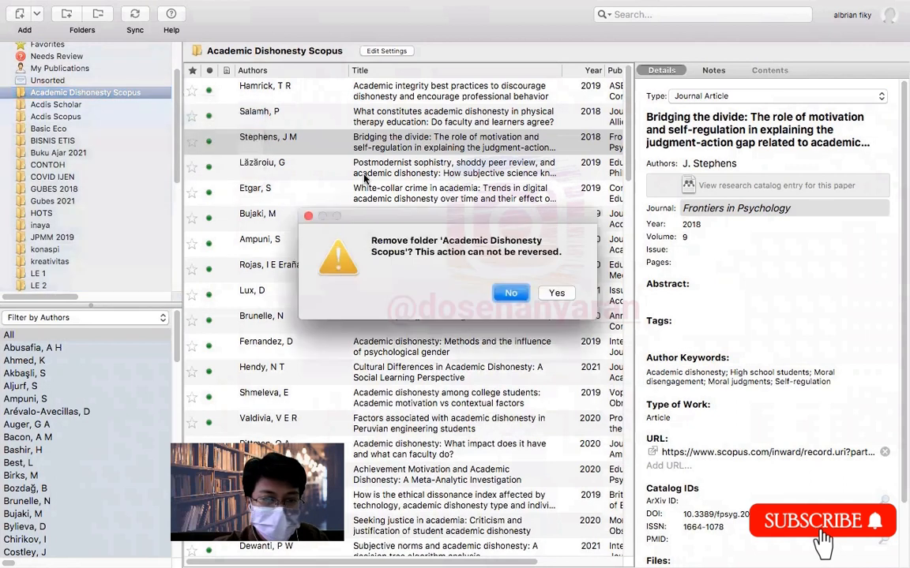
left_click(555, 293)
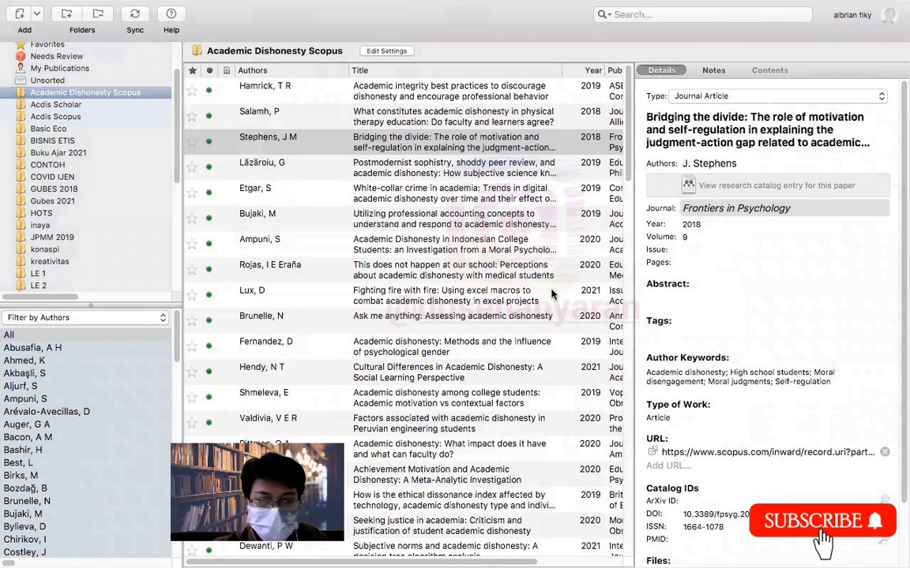
Create a new library folder named "Academic dis Sco"
scroll(83, 227, "down", 5)
left_click(58, 177)
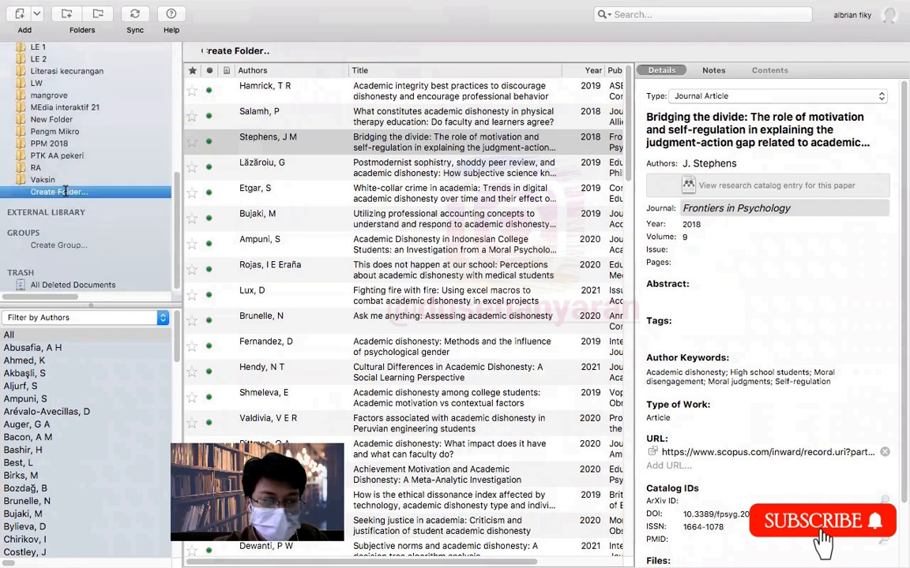
type("Acad")
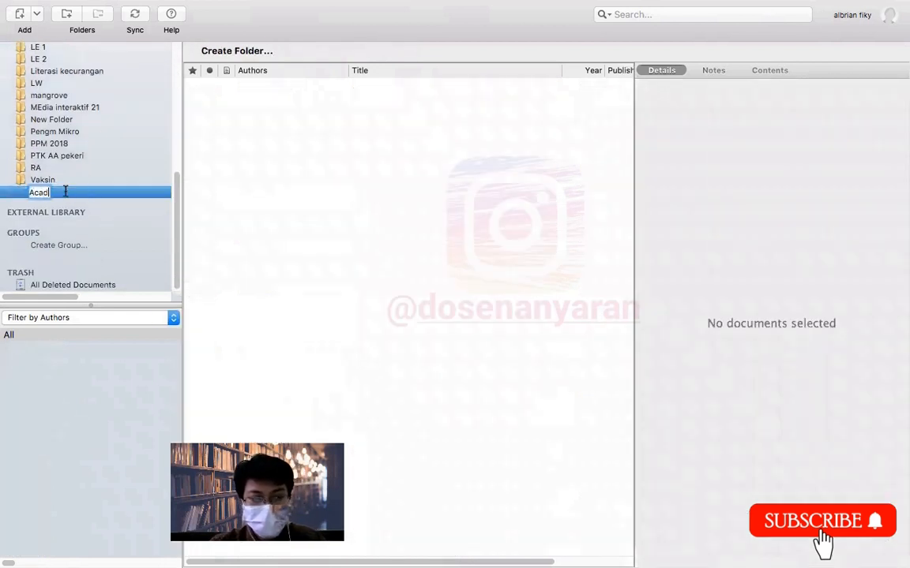
type("emic is")
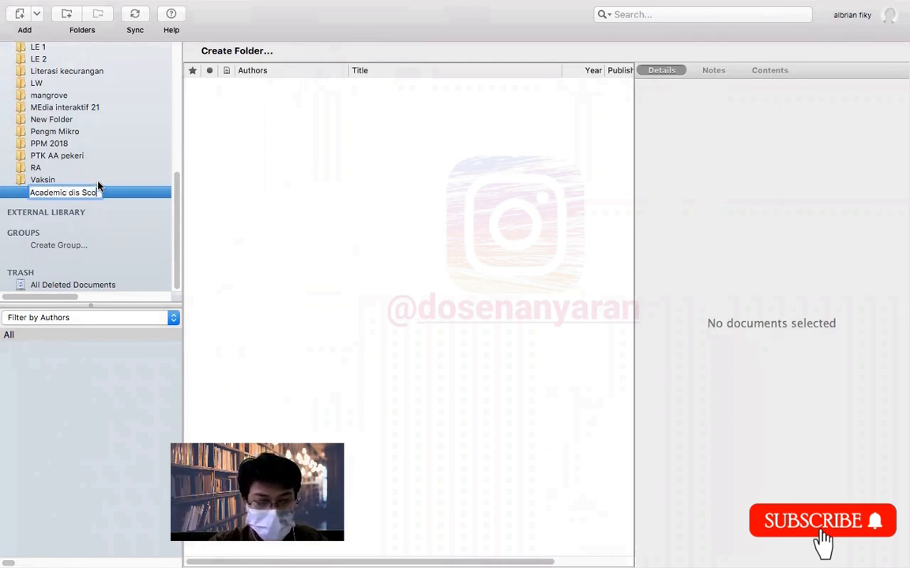
key("Return")
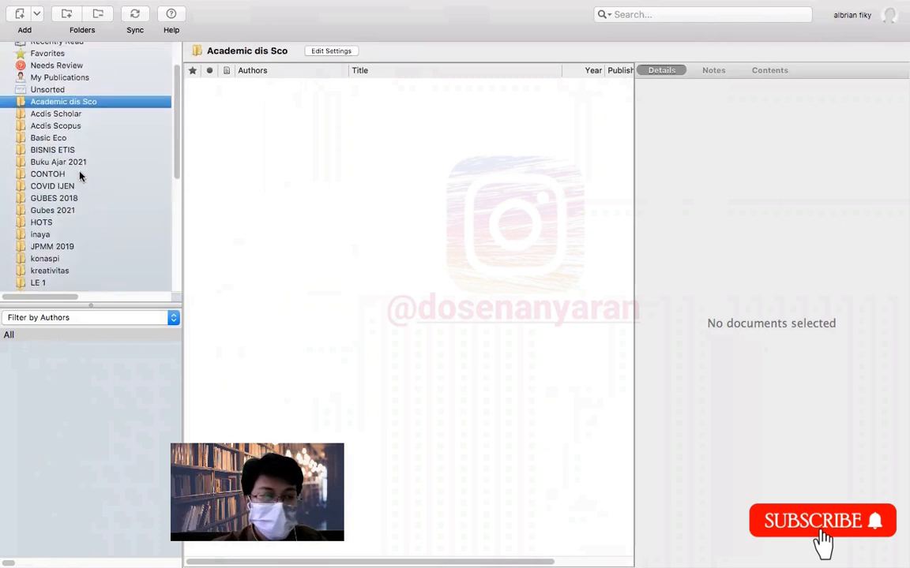
Import Academic Dishonesty Scopus.ris from Downloads into the Academic dis Sco folder as a RIS file
mouse_move(91, 6)
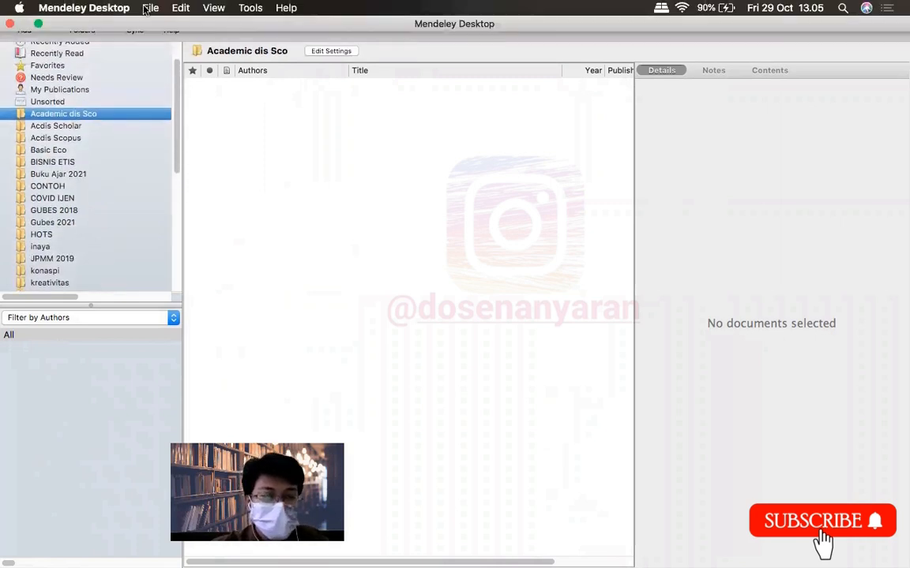
left_click(150, 7)
mouse_move(305, 87)
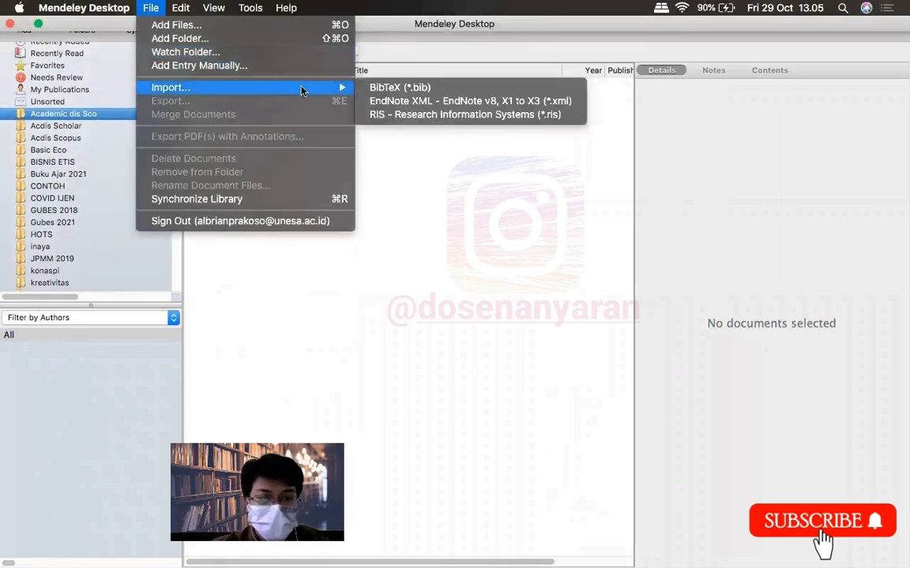
left_click(433, 115)
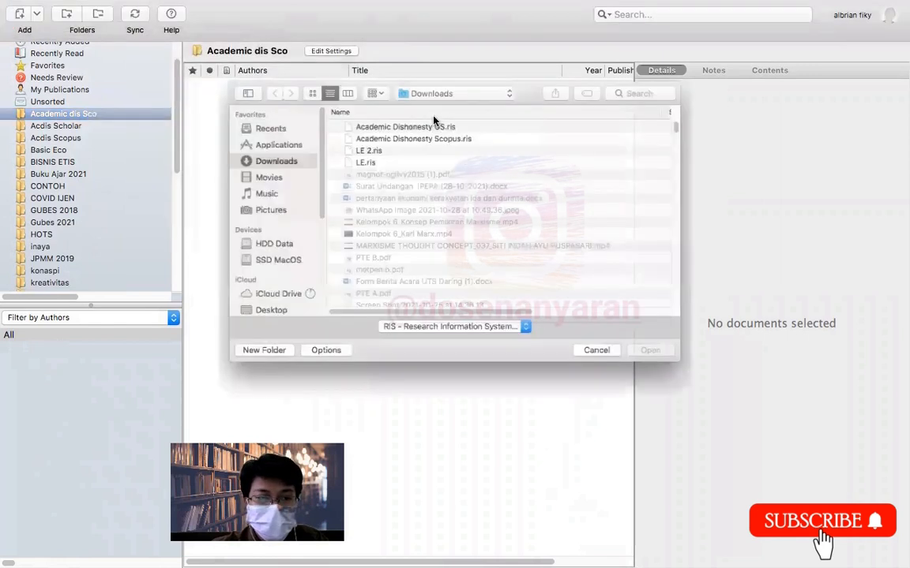
left_click(416, 127)
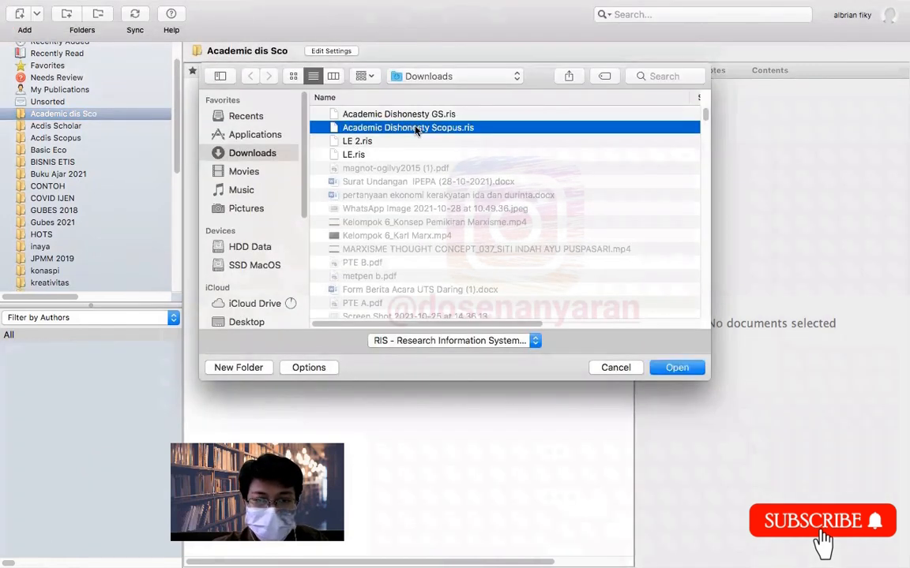
left_click(675, 368)
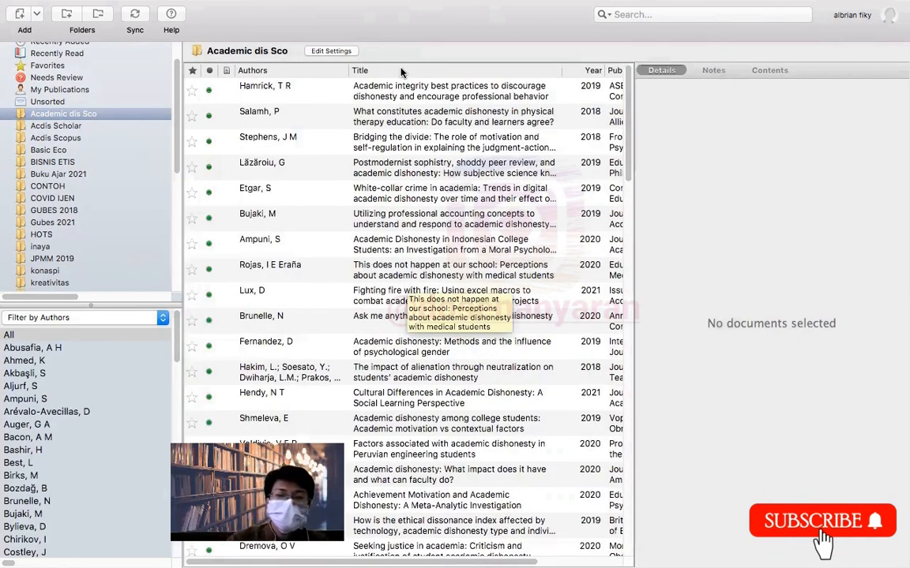
Go through the first imported articles and compare their details, checking whether each has author keywords
left_click(414, 90)
left_click(415, 117)
left_click(417, 145)
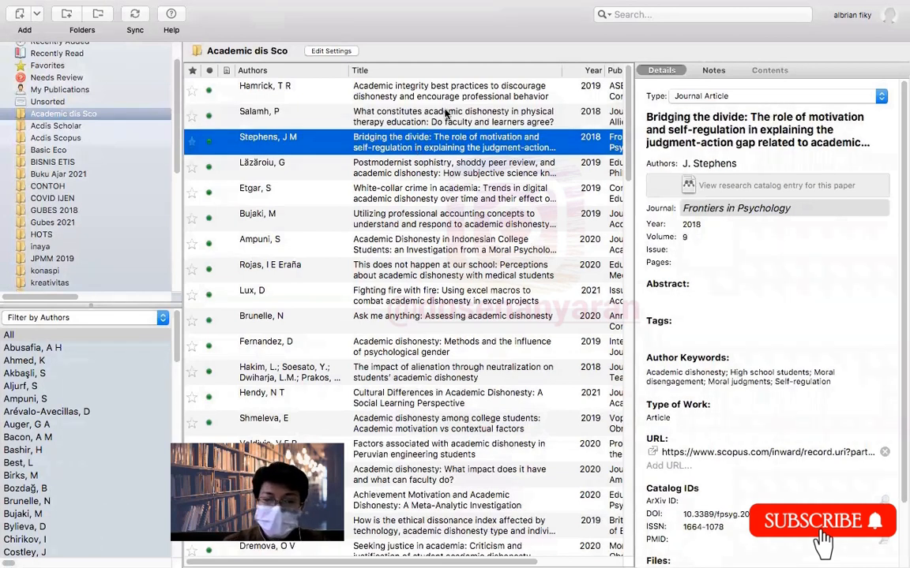
left_click(438, 118)
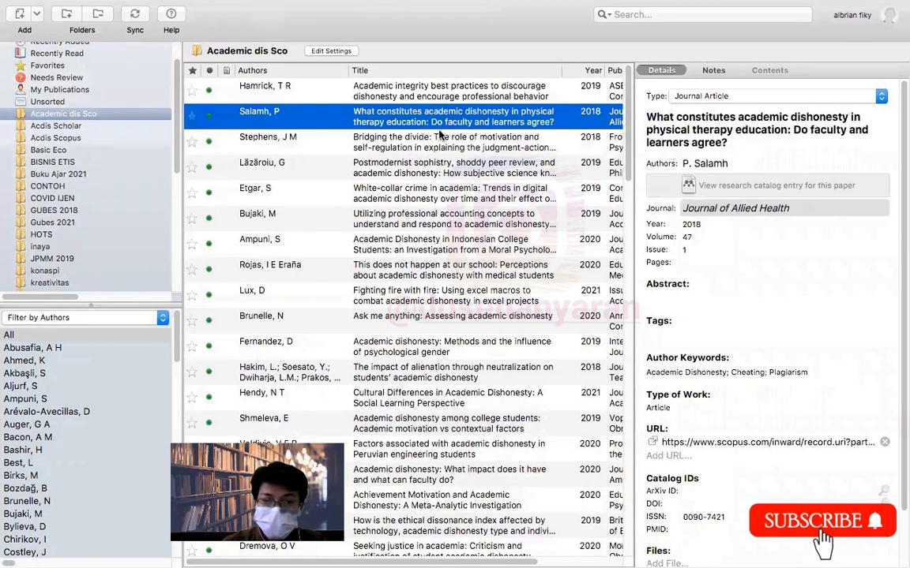
left_click(454, 95)
left_click(437, 138)
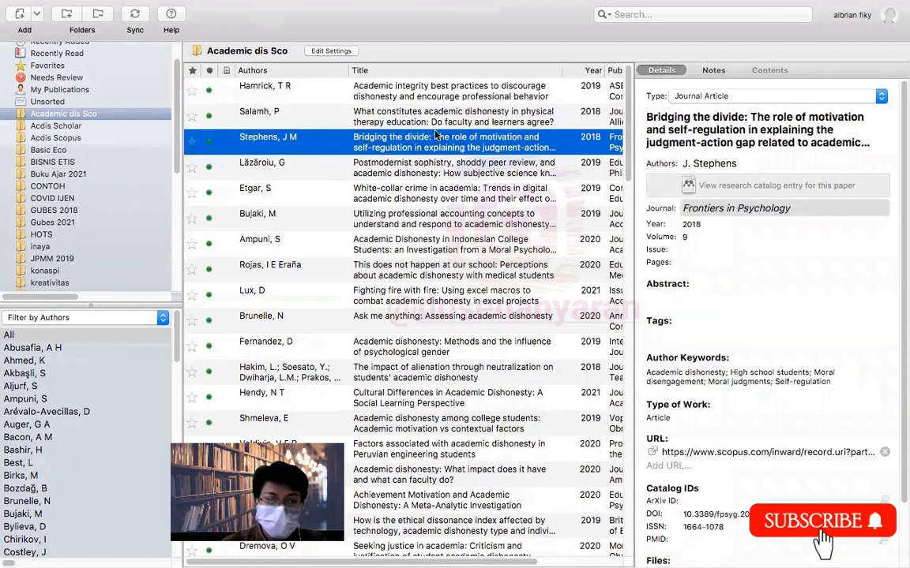
left_click(433, 85)
left_click(385, 111)
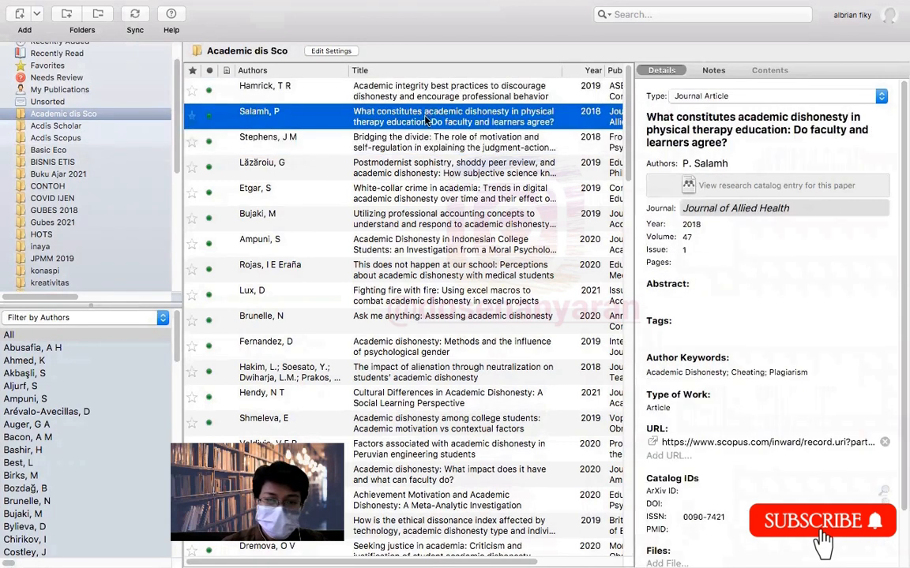
left_click(422, 138)
left_click(385, 162)
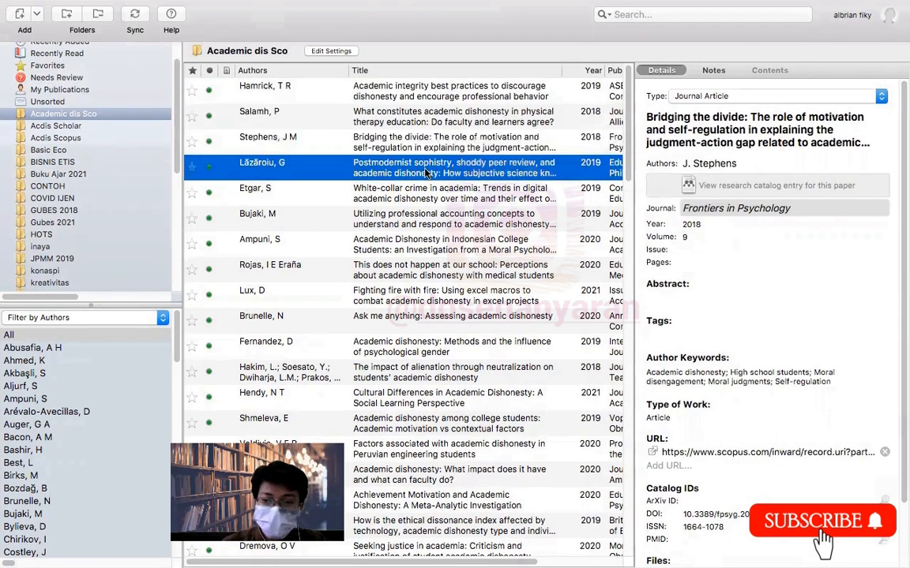
left_click(425, 202)
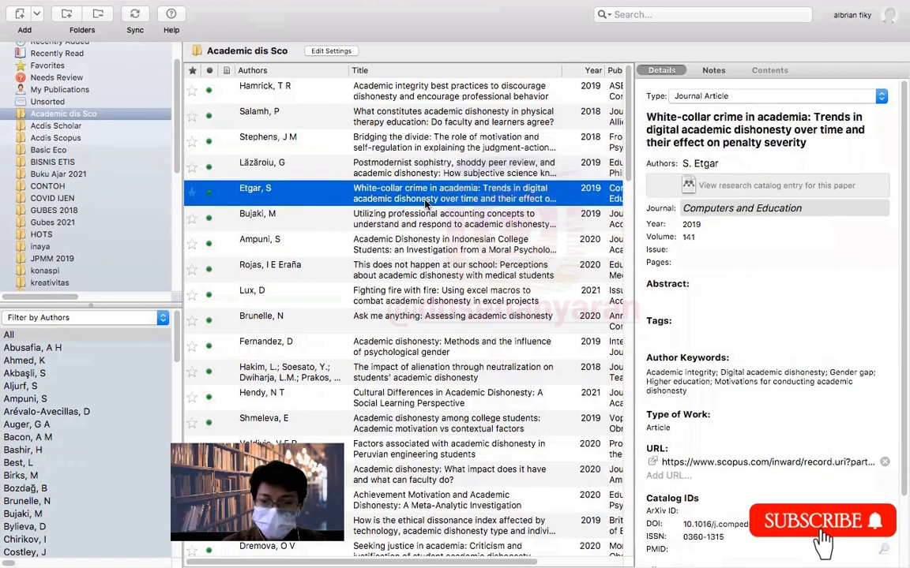
left_click(407, 136)
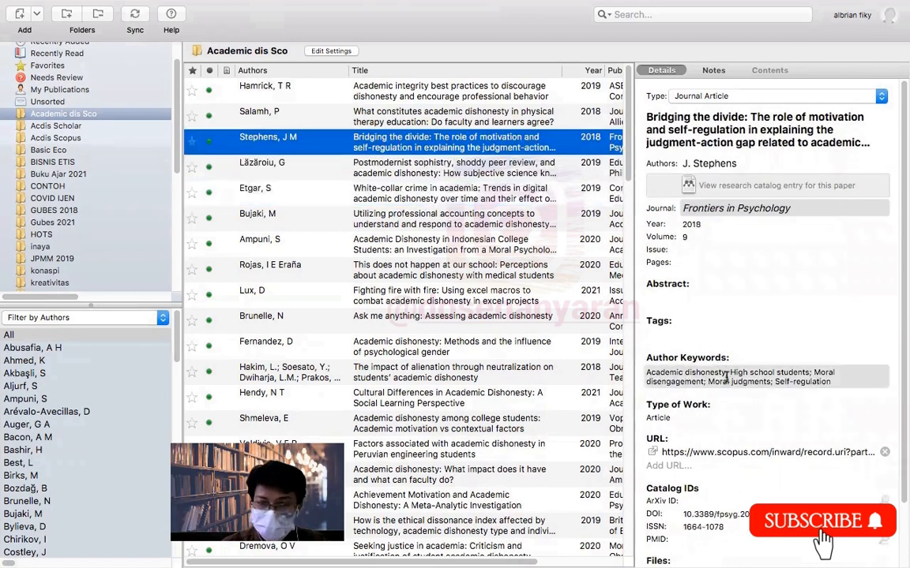
left_click(470, 111)
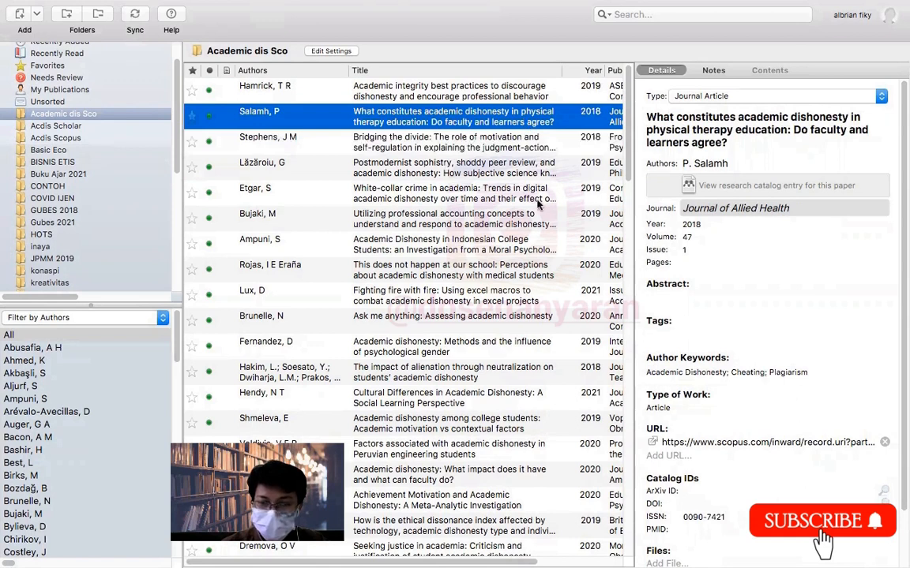
left_click(454, 165)
key("Down")
key("Down")
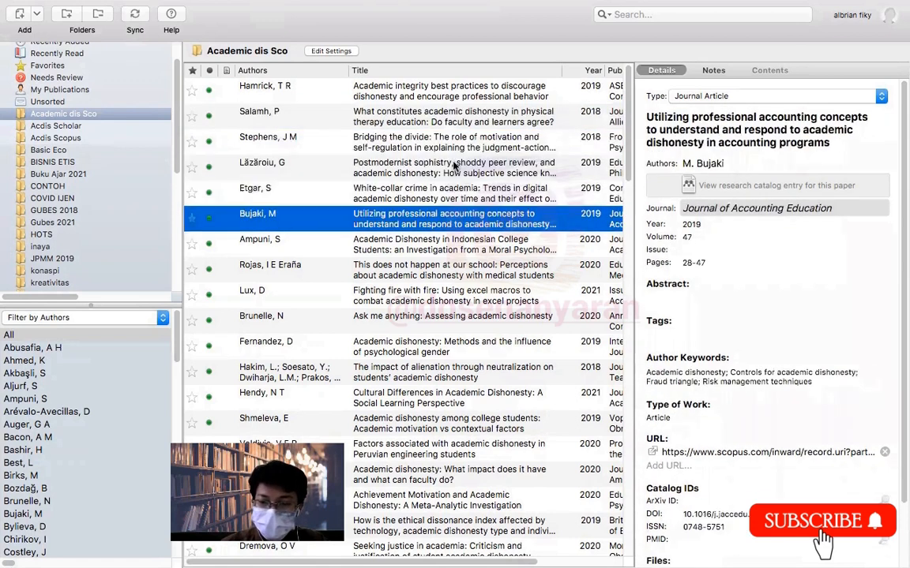
key("Down")
key("Down")
key("Down")
key("Up")
key("Up")
key("Up")
key("Up")
key("Up")
key("Up")
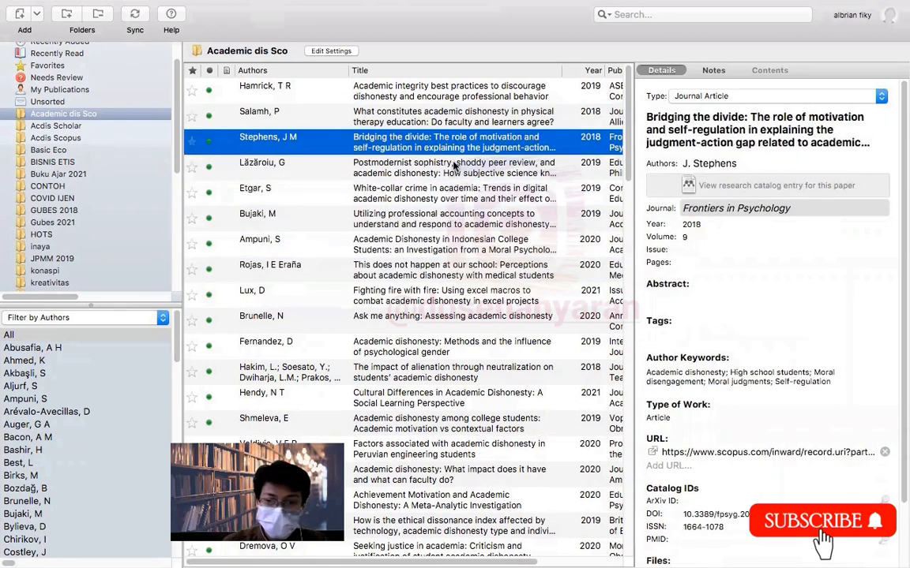
Clear the author keywords of the "Bridging the divide" article and compare its details with the neighbouring entries
left_click(725, 383)
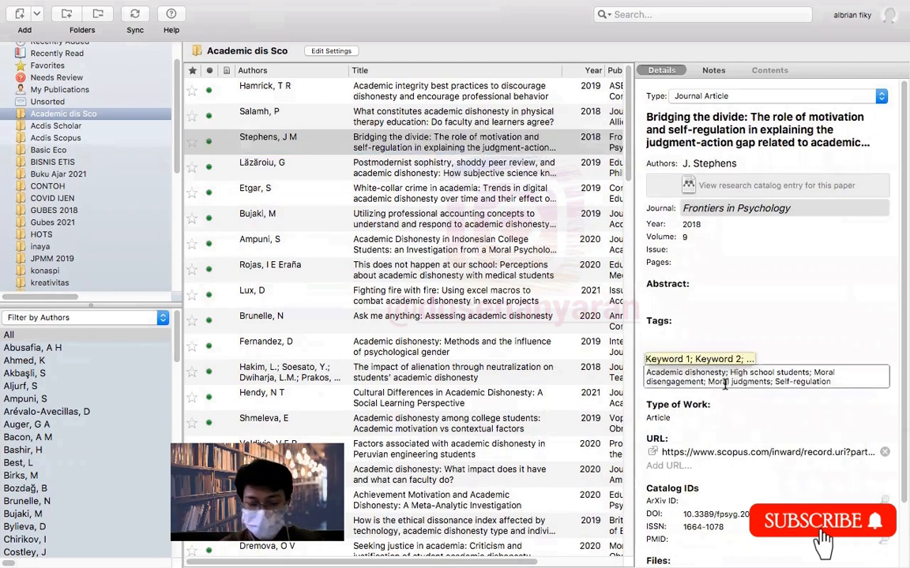
key("super+a")
key("BackSpace")
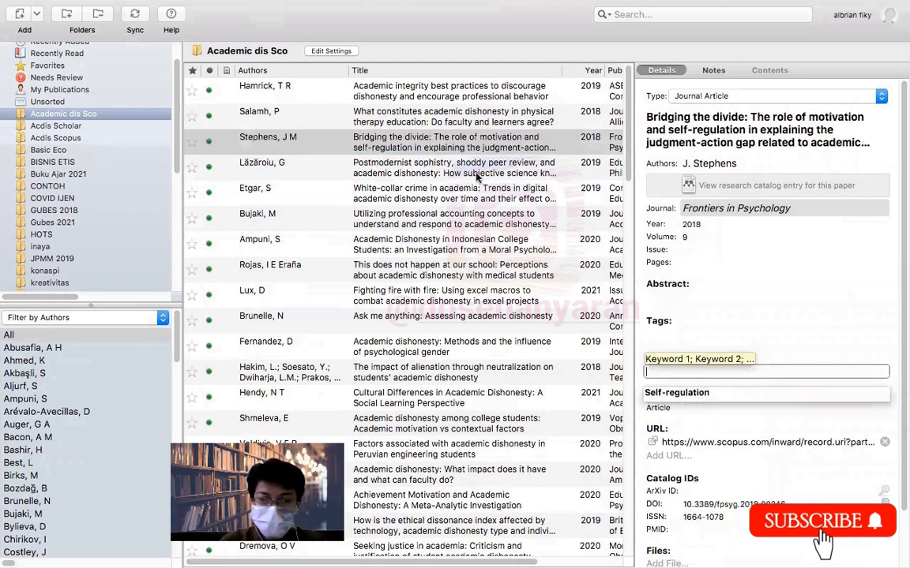
left_click(431, 163)
left_click(477, 150)
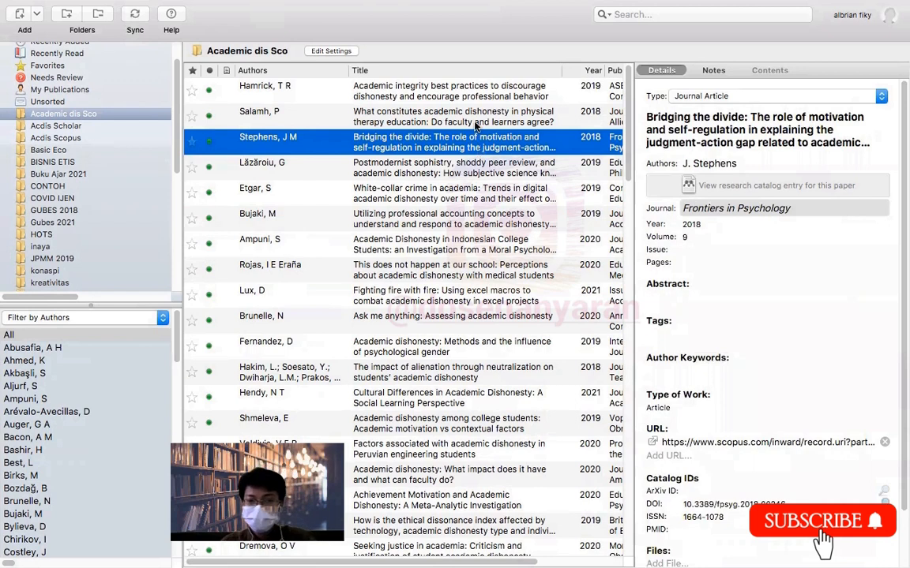
left_click(474, 127)
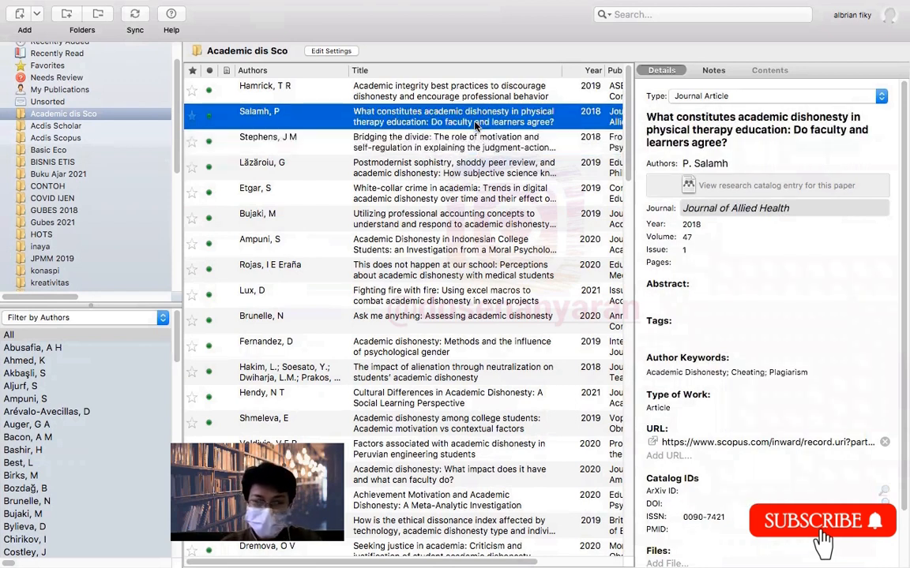
left_click(464, 152)
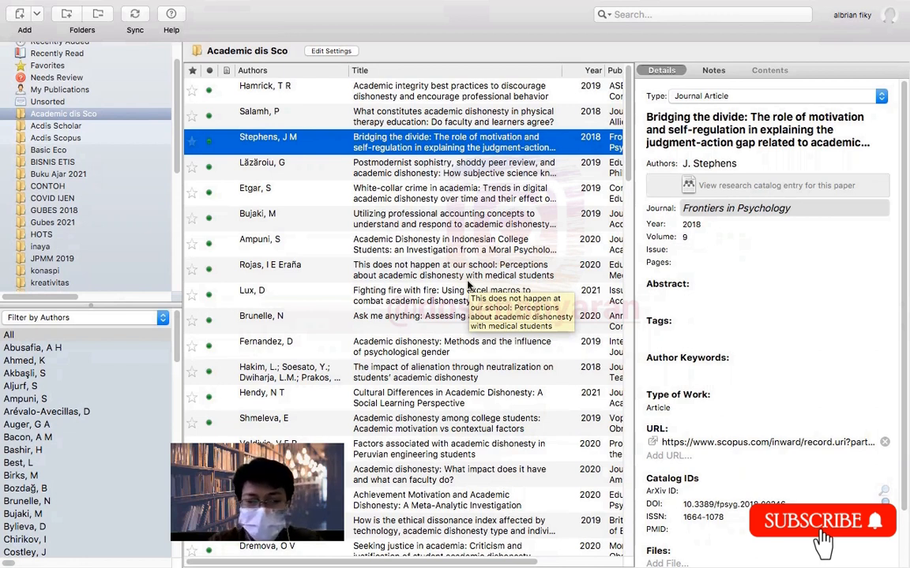
Select the article's Scopus URL, then switch to Chrome and find the author keywords on its open Scopus record page
left_click(725, 443)
key("super+a")
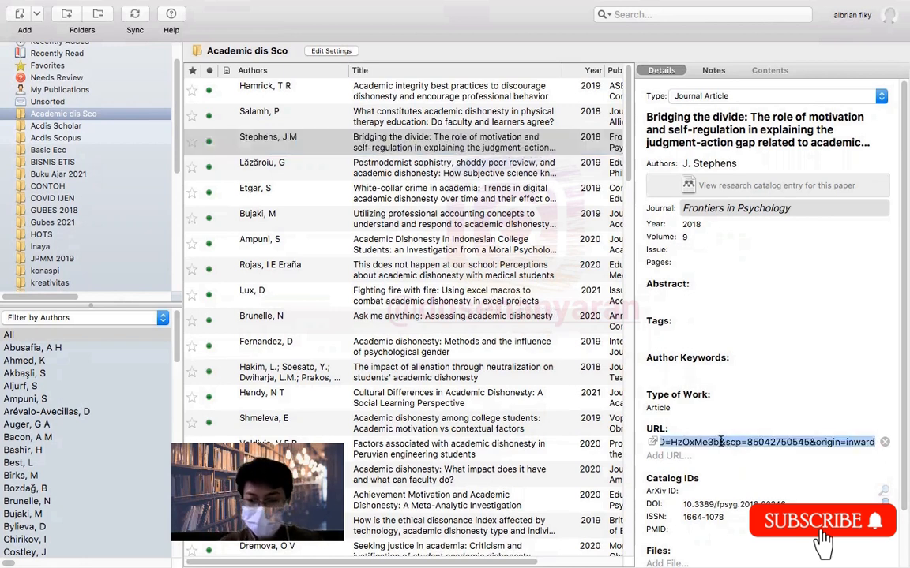
key("ctrl+Right")
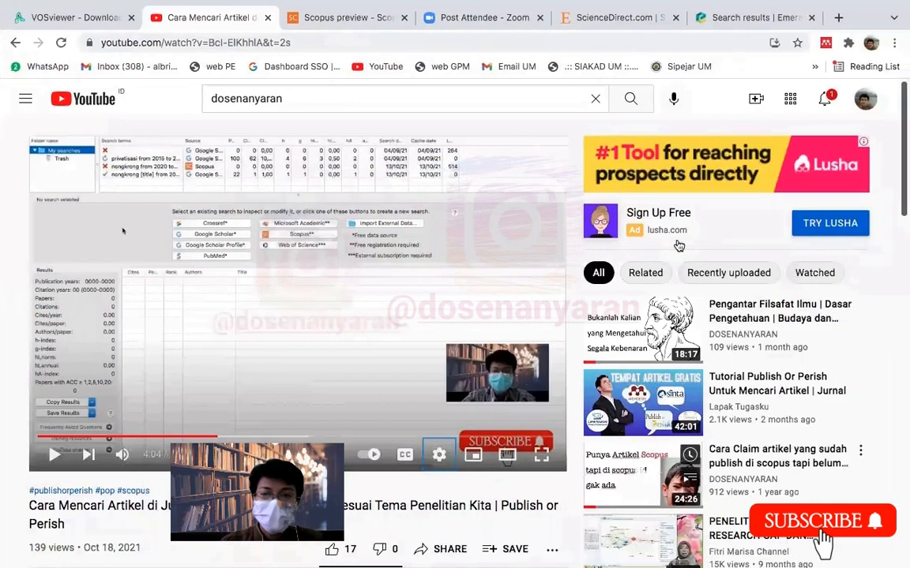
left_click(352, 20)
left_click(350, 39)
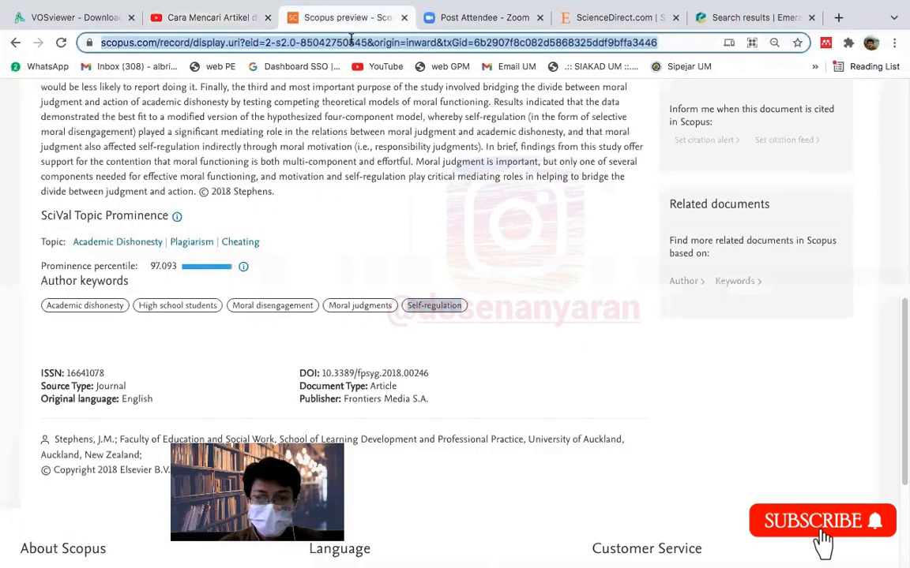
left_click(375, 211)
scroll(376, 211, "up", 6)
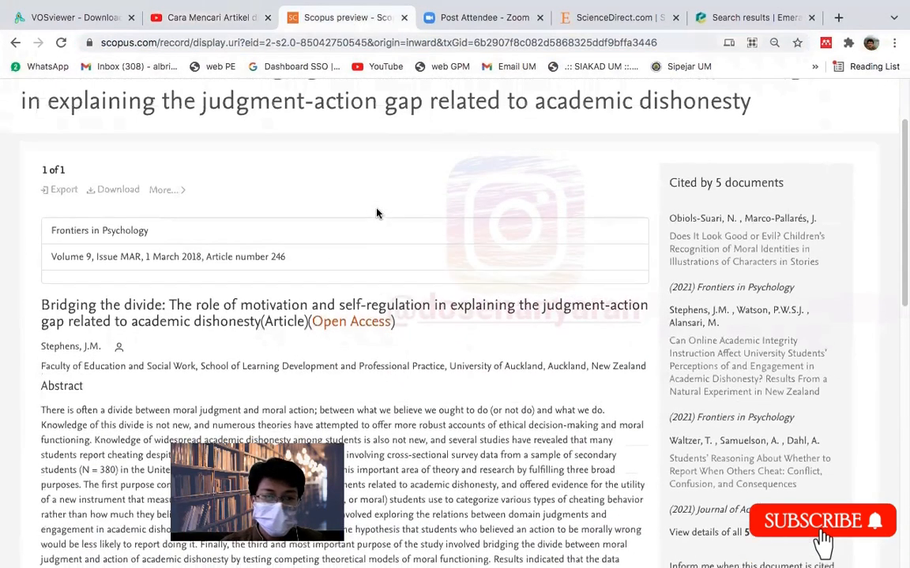
scroll(375, 213, "down", 5)
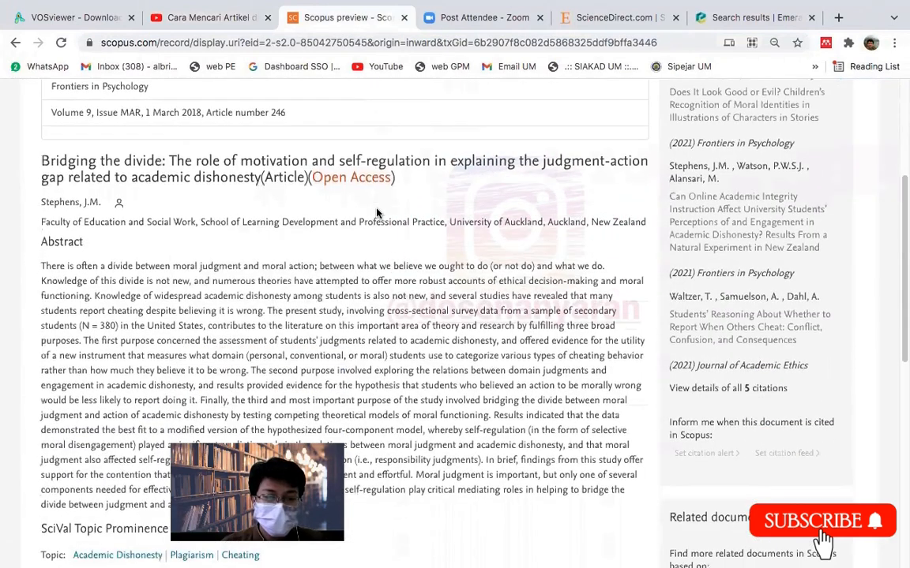
scroll(376, 213, "down", 5)
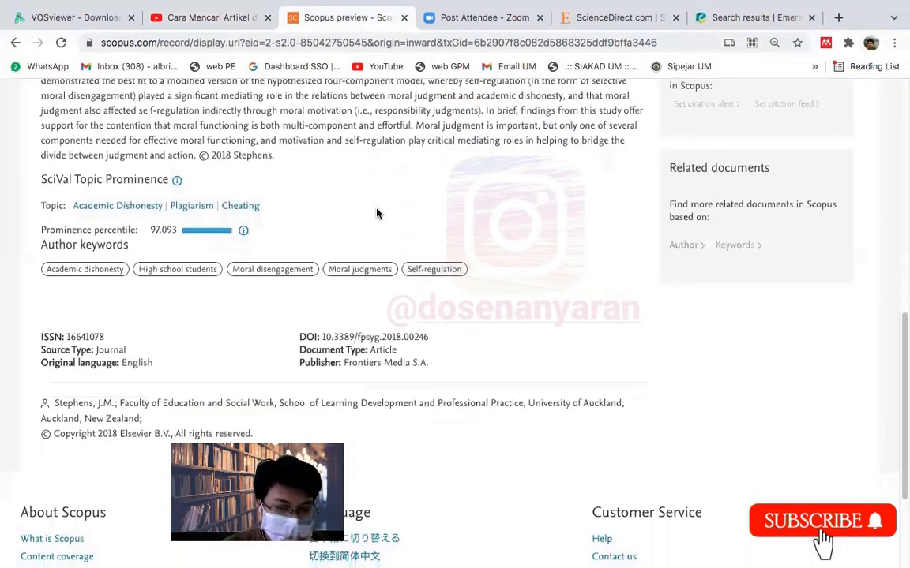
scroll(377, 213, "down", 1)
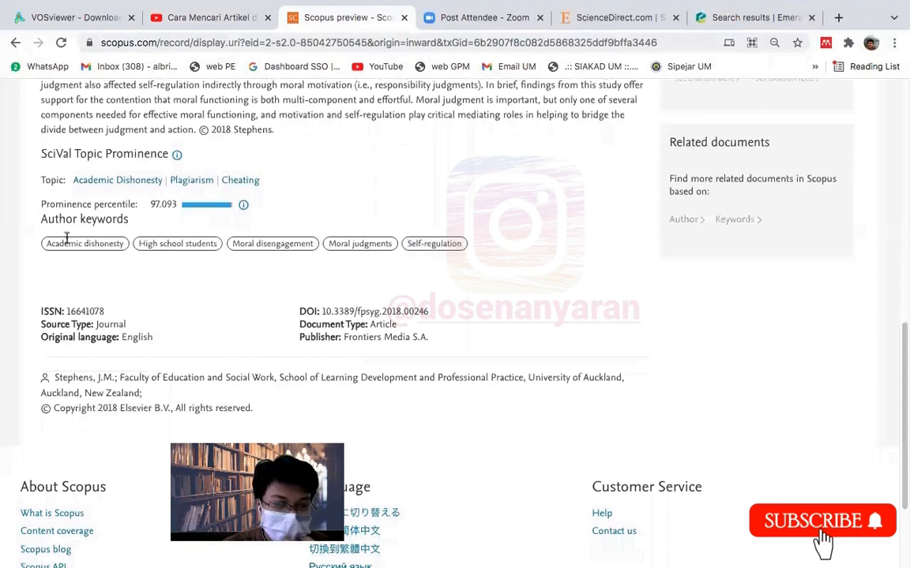
Copy the keyword "Academic dishonesty" from the Scopus record into the article's author keywords in Mendeley, followed by a semicolon
left_click_drag(45, 244, 131, 245)
key("super+c")
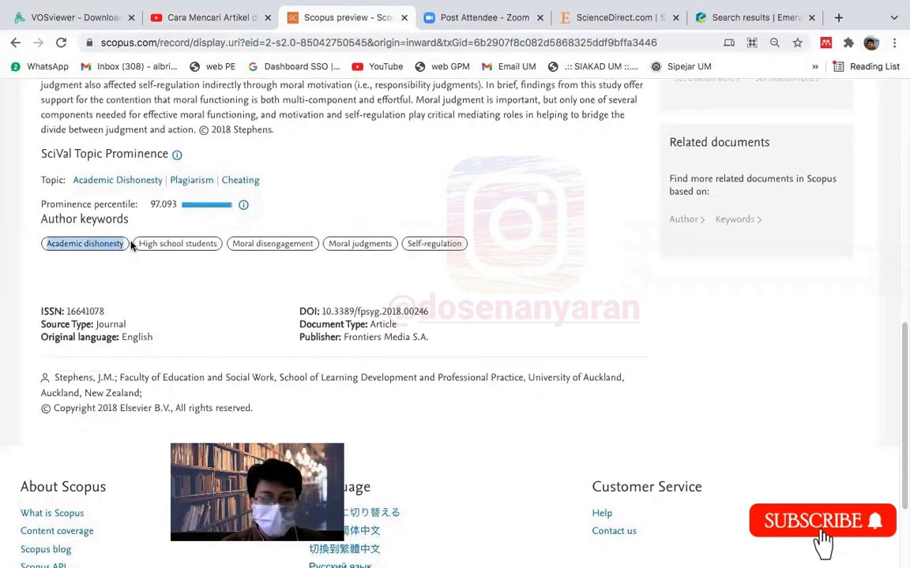
key("super+Tab")
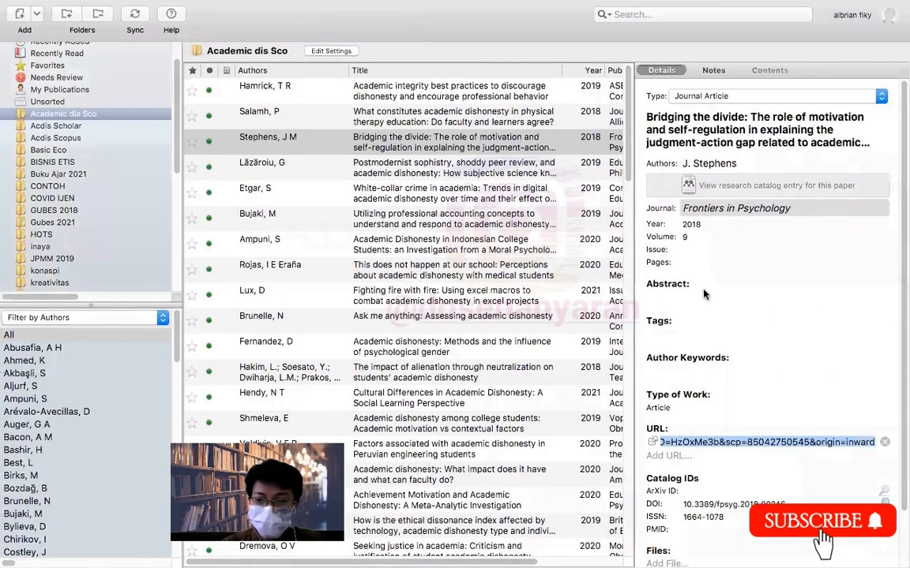
left_click(689, 365)
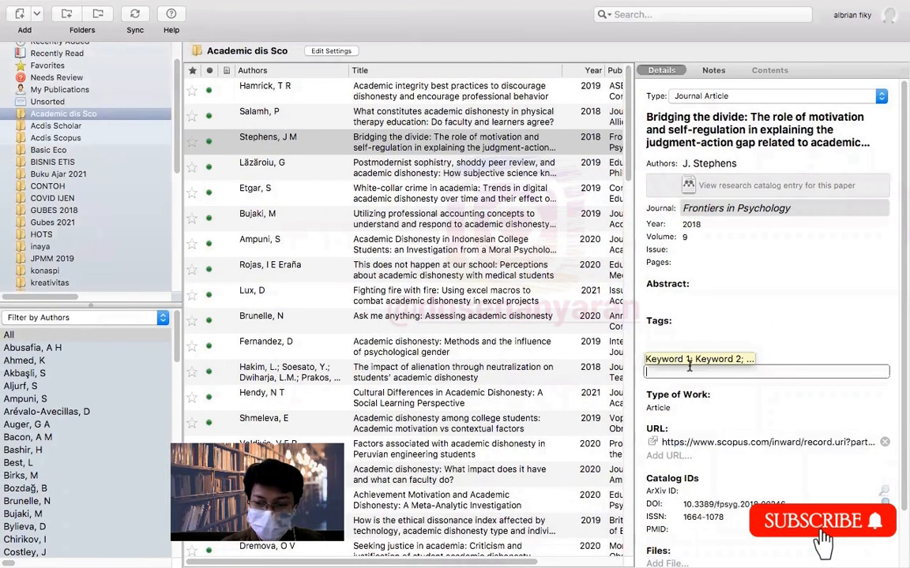
key("super+v")
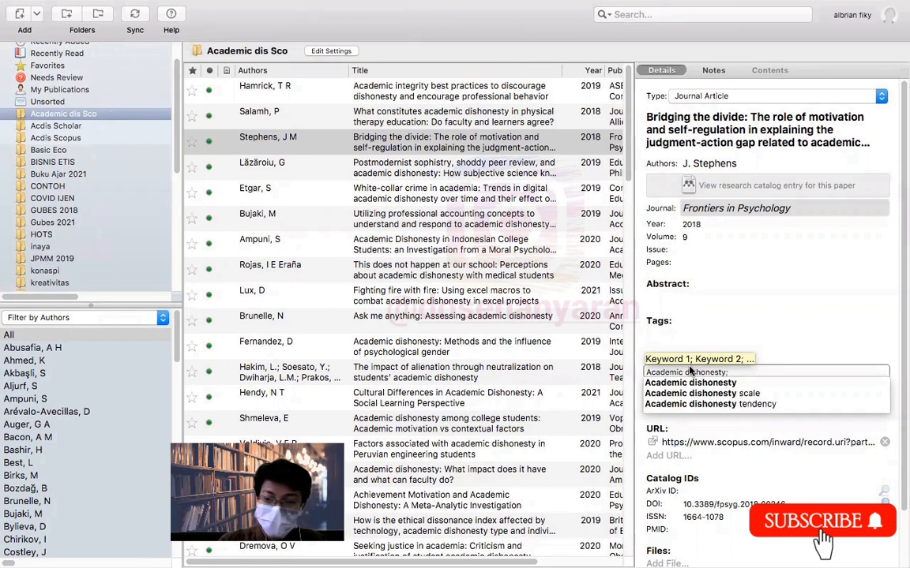
Copy the keyword "High school students" from the Scopus record into the article's author keywords in Mendeley, separated by a semicolon
key("ctrl+Right")
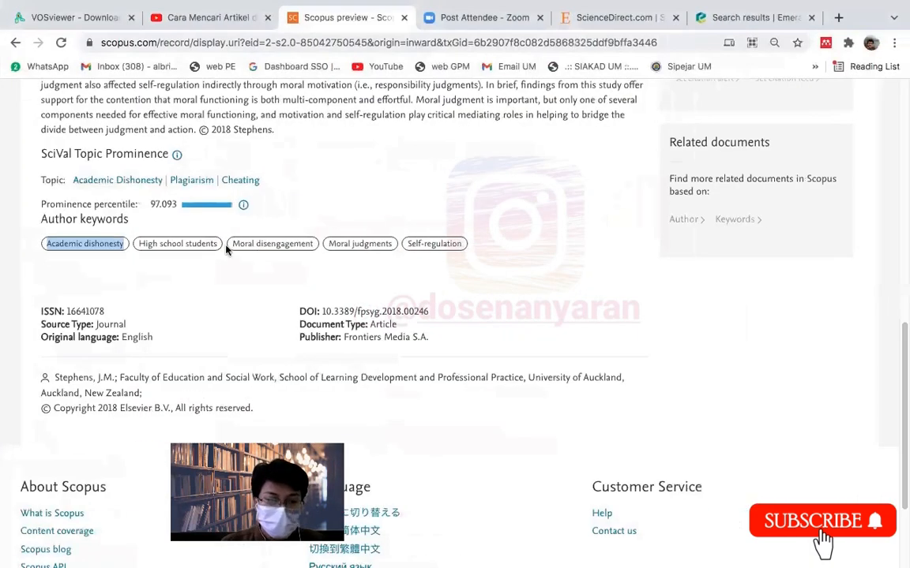
left_click_drag(138, 245, 234, 244)
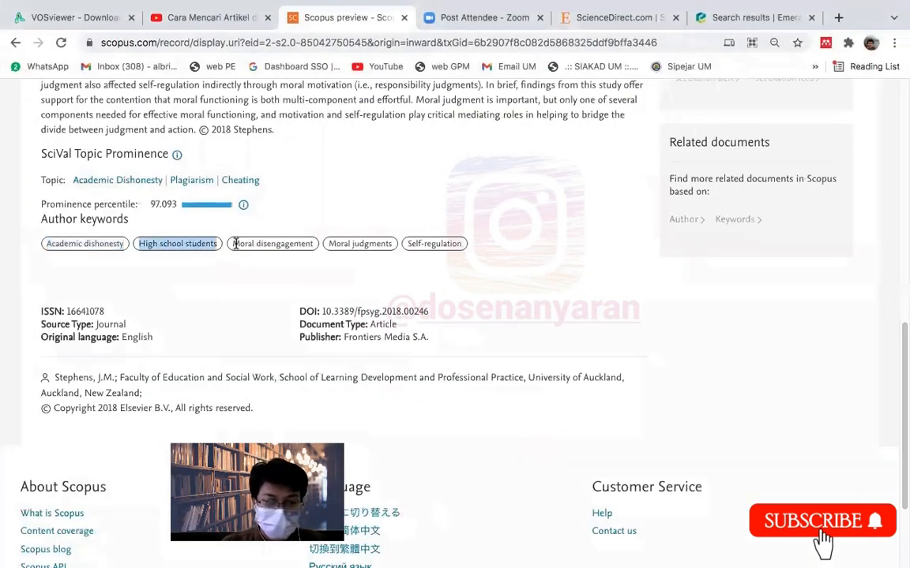
key("ctrl+c")
key("ctrl+Left")
type(";")
key("ctrl+v")
key("BackSpace")
type(";")
Add the Scopus keyword "Moral disengagement" to the article's author keywords in Mendeley, separated by a semicolon
key("ctrl+Right")
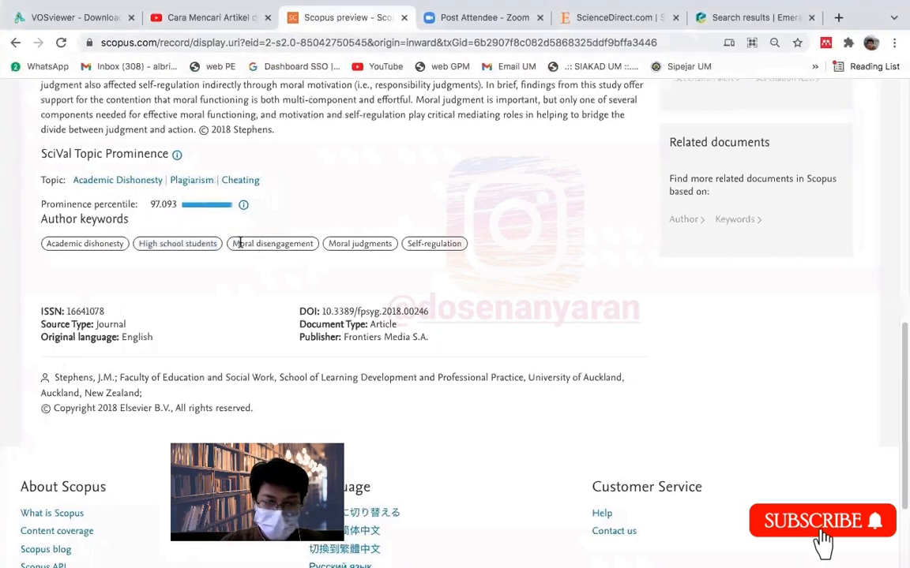
left_click_drag(234, 245, 318, 247)
key("ctrl+Left")
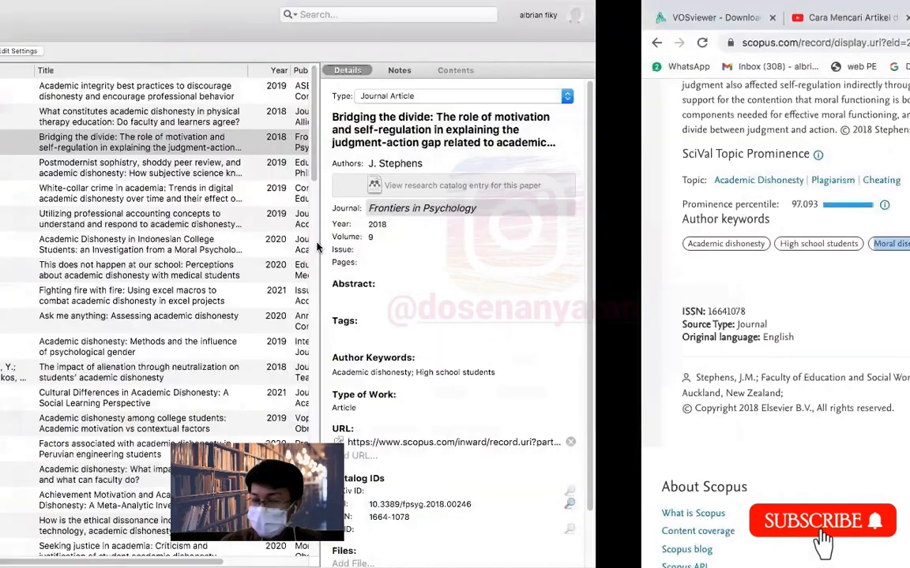
left_click(824, 372)
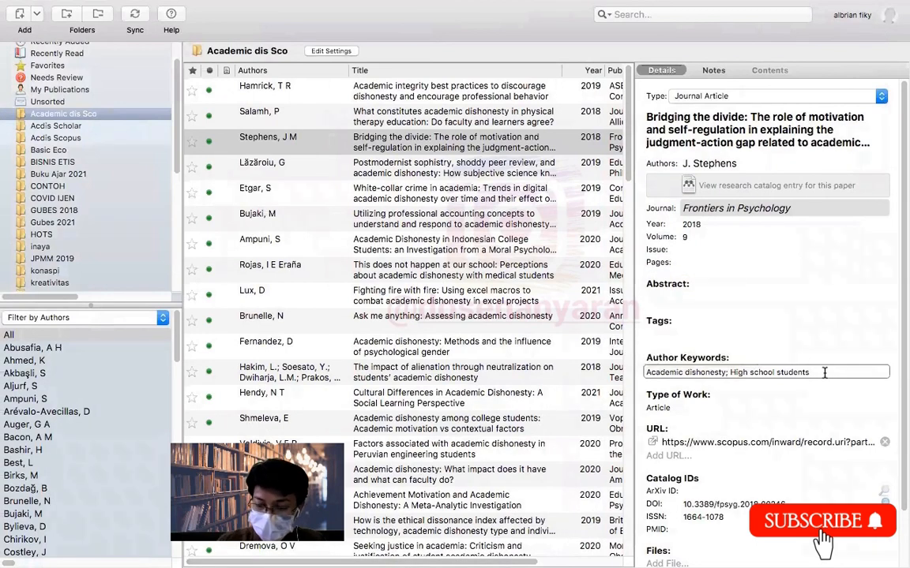
type("; Moral")
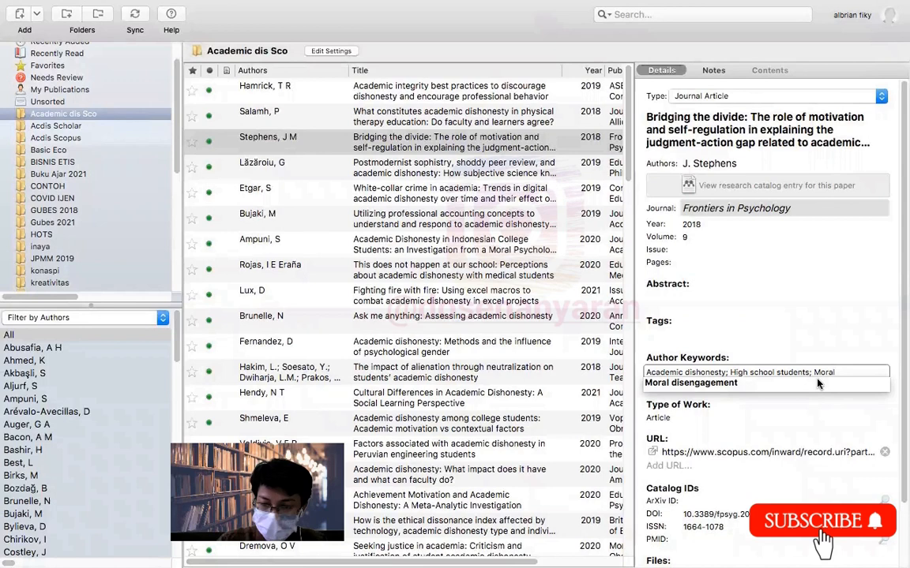
Copy "Moral judgments" from the Scopus record into the article's author keywords in Mendeley, after the existing entries
key("ctrl+Right")
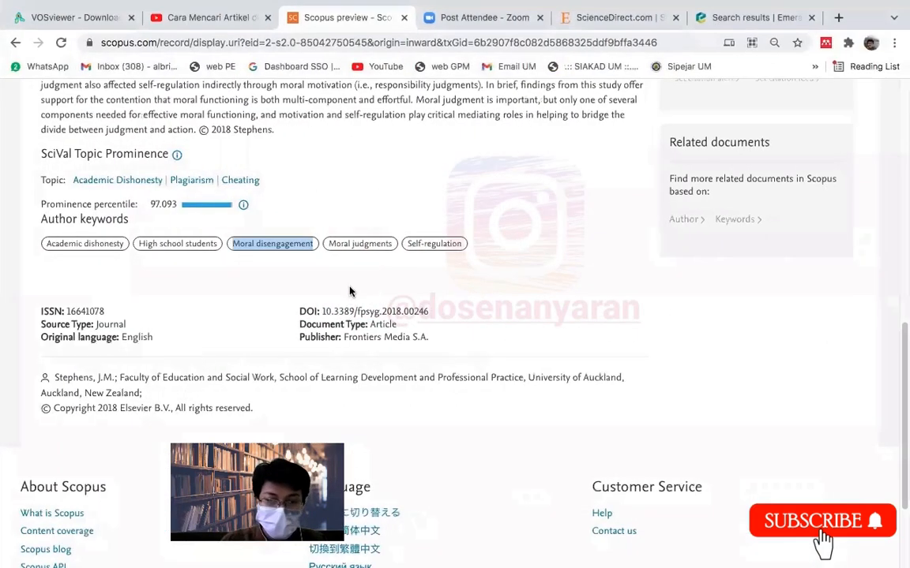
left_click_drag(330, 240, 397, 248)
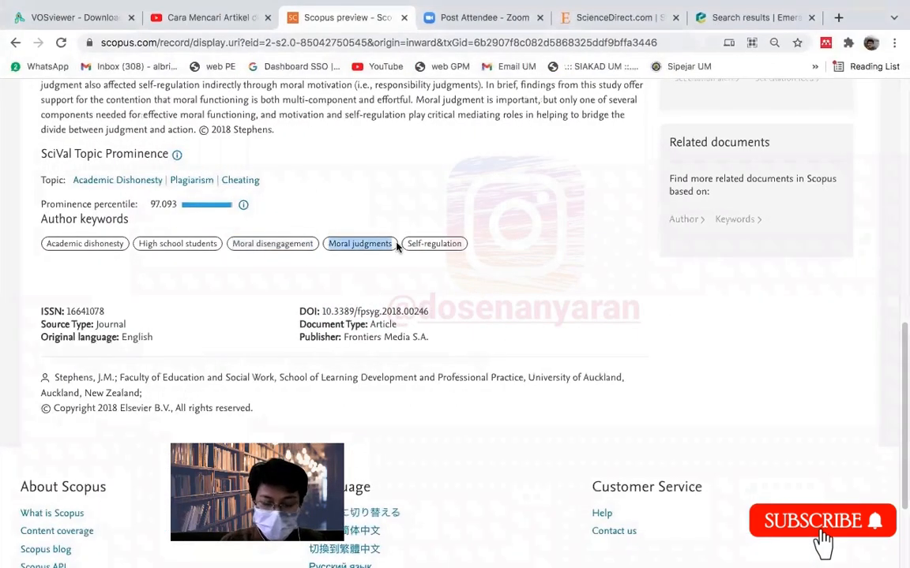
key("ctrl+Left")
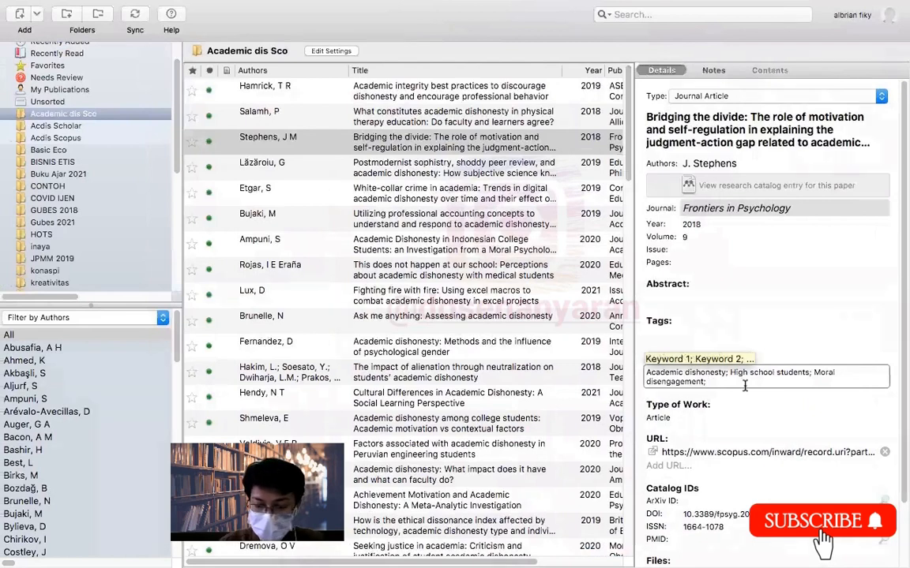
key("super+v")
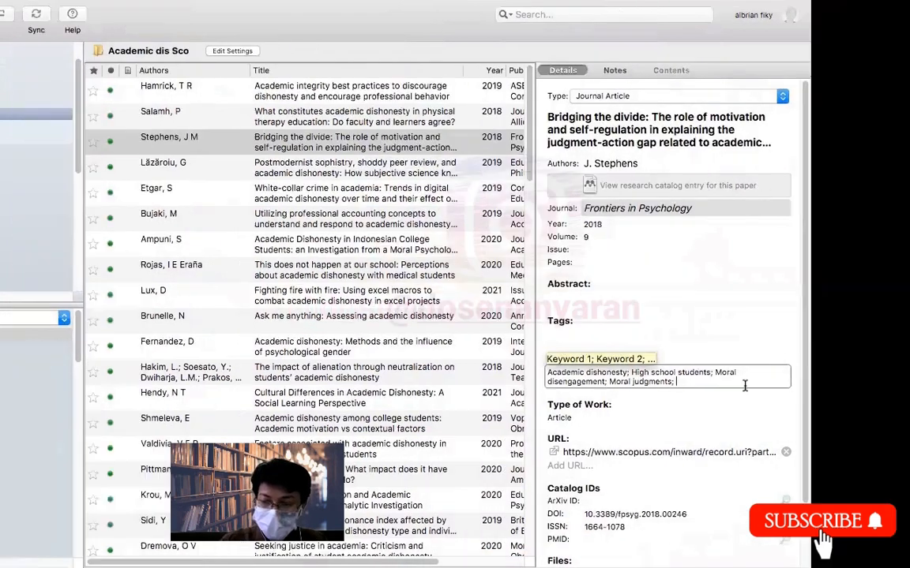
Copy the last Scopus keyword, "Self-regulation", into the article's author keywords in Mendeley and finish editing the field
key("ctrl+Right")
left_click_drag(408, 245, 472, 247)
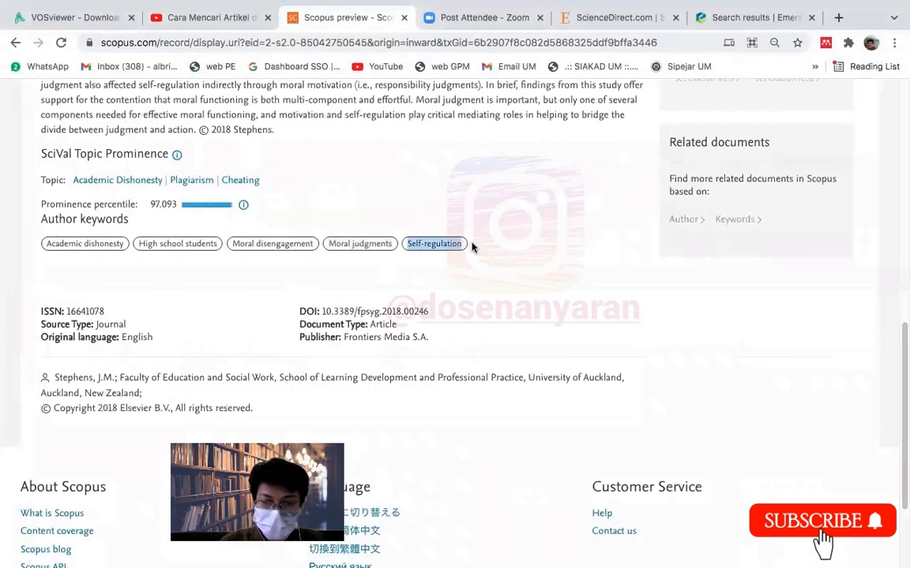
key("ctrl+Left")
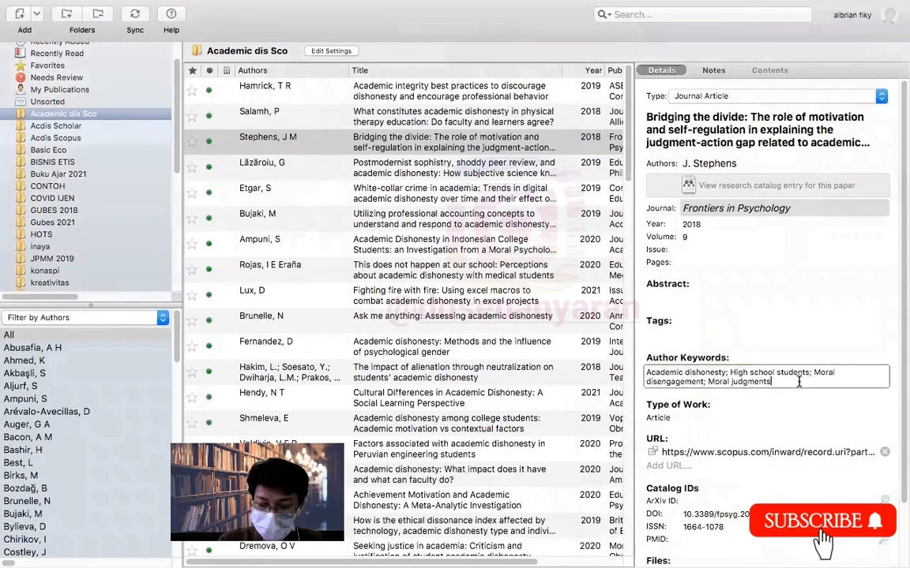
left_click(415, 164)
Review the author keywords of the "Bridging the divide" article and other entries throughout the Academic dis Sco folder
left_click(462, 143)
left_click(463, 172)
left_click(464, 147)
left_click(411, 166)
left_click(410, 145)
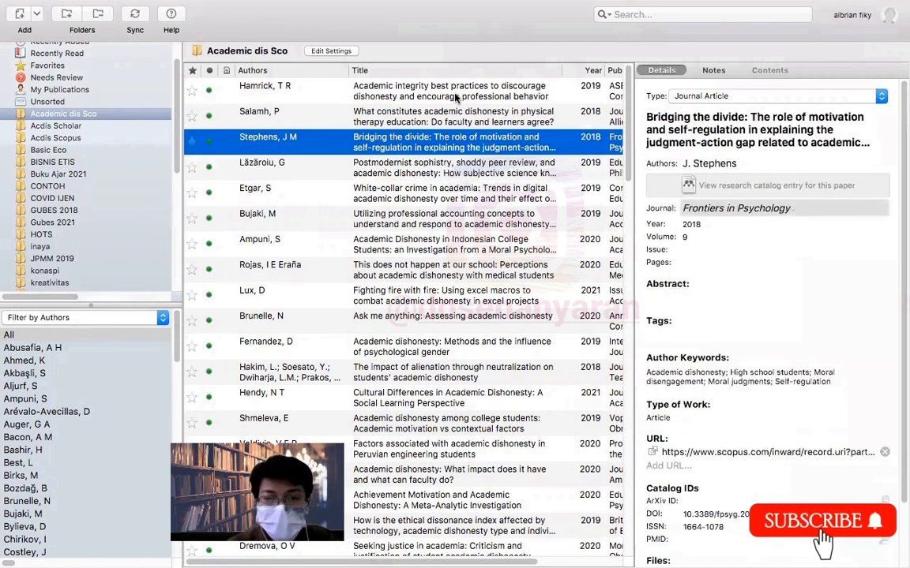
left_click(409, 87)
scroll(433, 229, "down", 15)
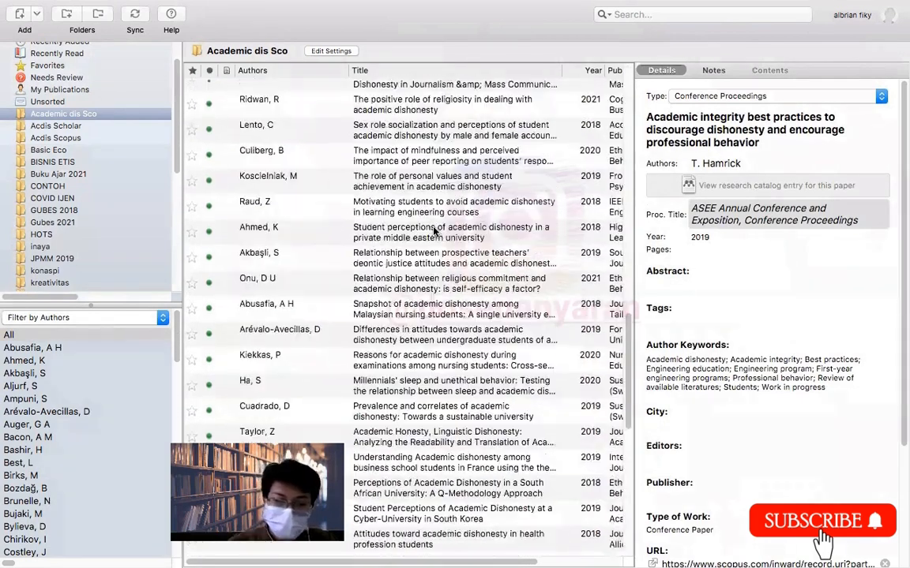
scroll(433, 227, "up", 20)
left_click(430, 123)
left_click(422, 194)
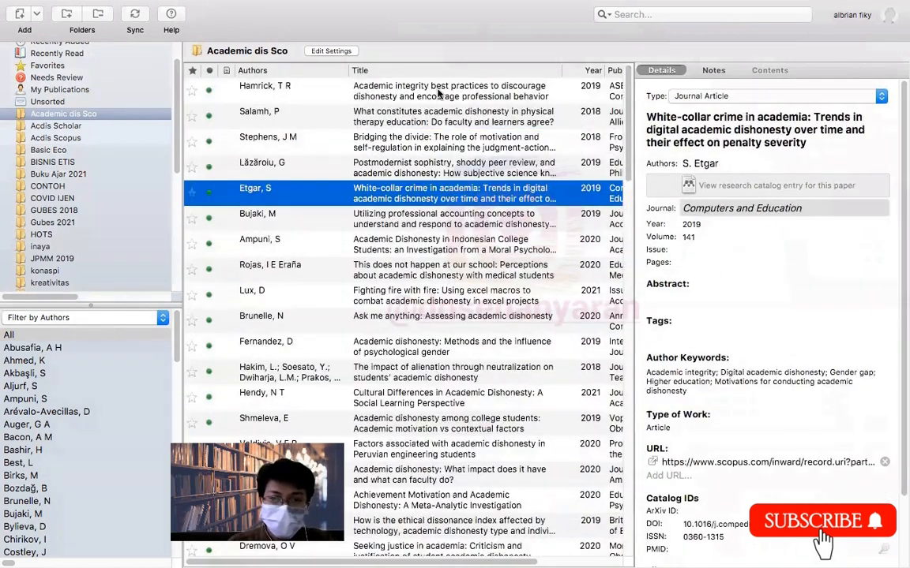
left_click(439, 93)
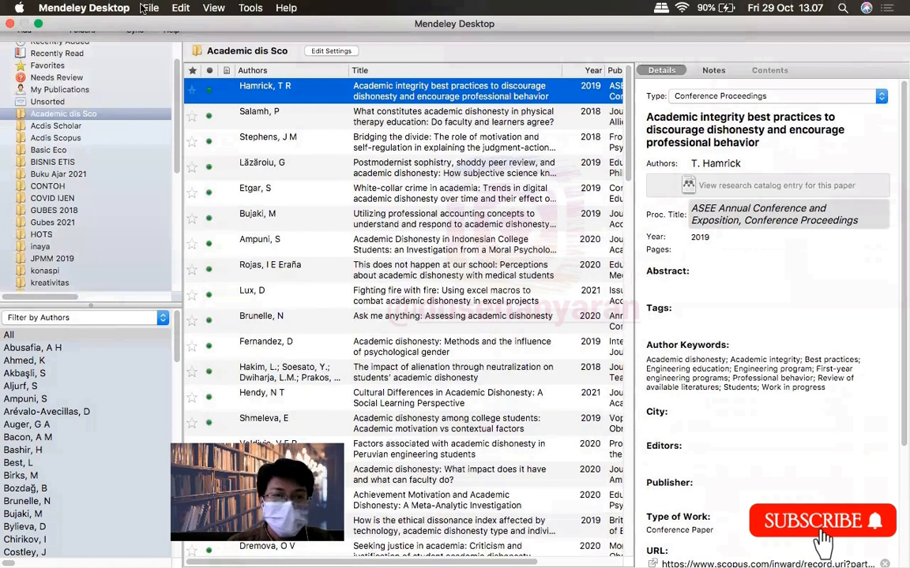
Select all documents in the Academic dis Sco folder and start exporting them in RIS format
left_click(281, 116)
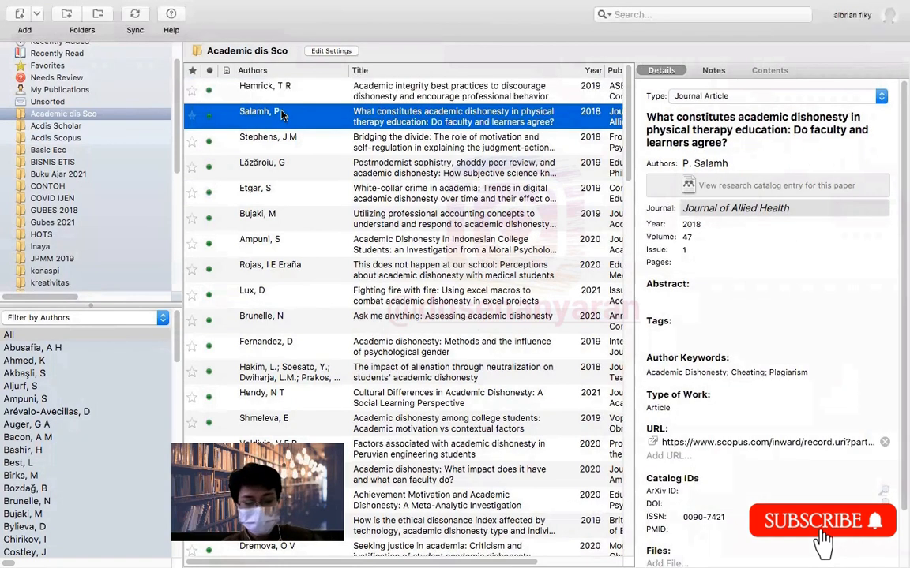
key("super+a")
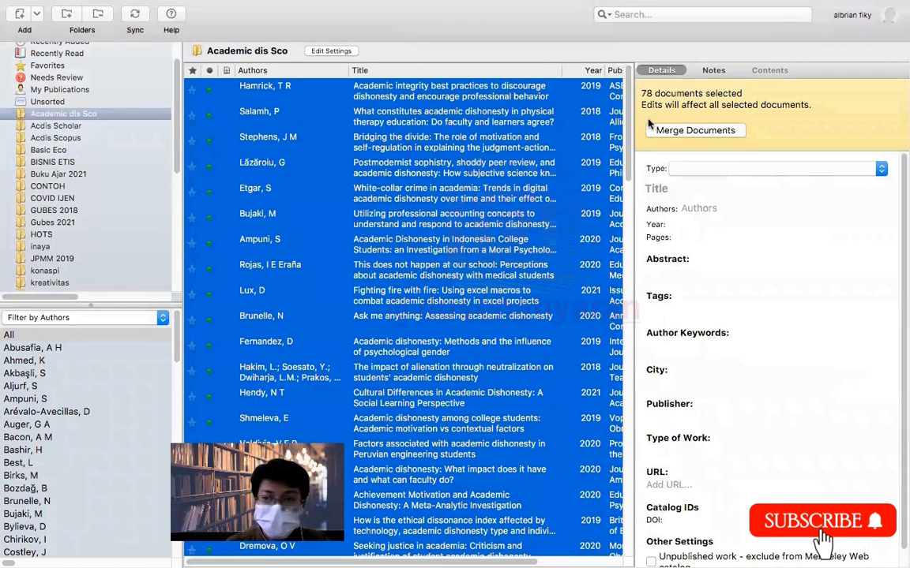
left_click(150, 8)
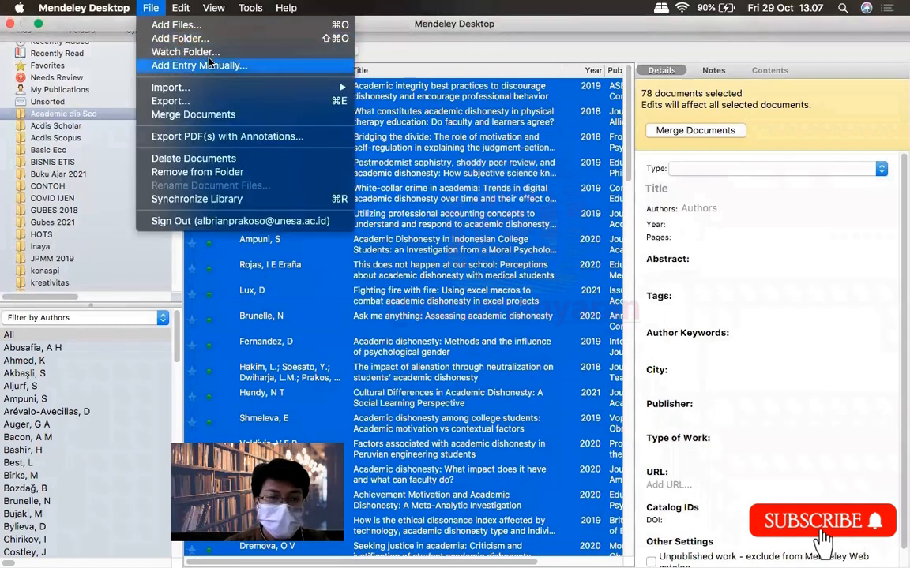
left_click(267, 101)
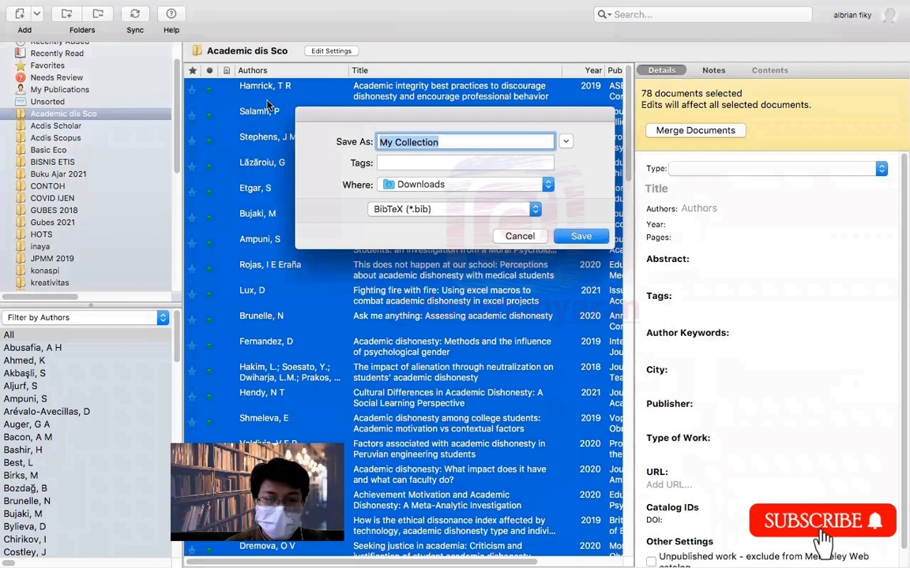
left_click(449, 208)
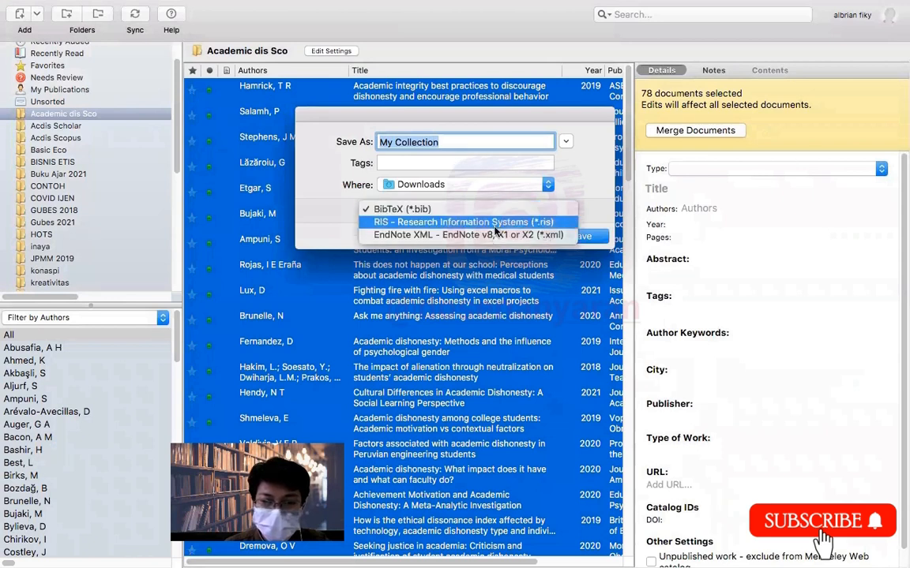
left_click(495, 224)
Name the export file "Academic Dishonesty 2" and save it in the Downloads folder
left_click(478, 141)
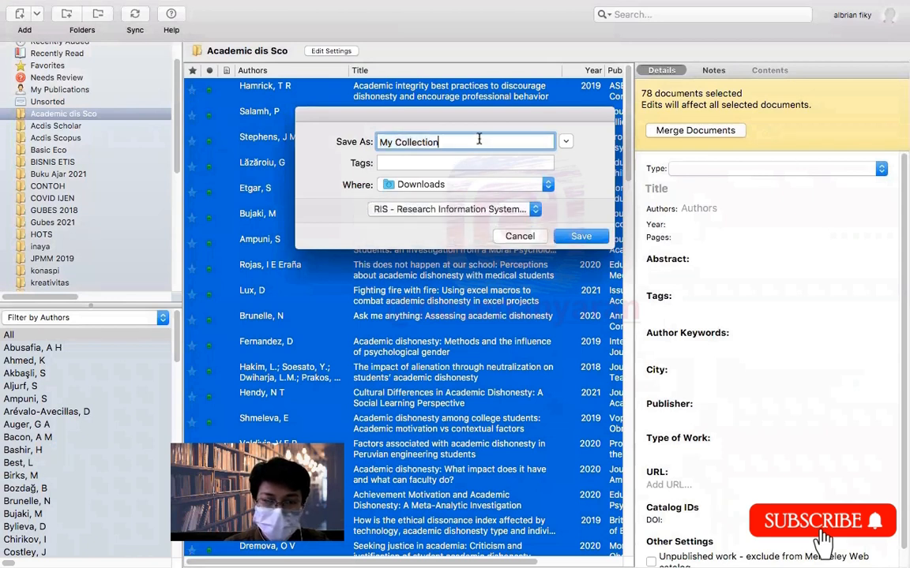
key("BackSpace")
key("BackSpace")
key("BackSpace")
key("BackSpace")
key("BackSpace")
key("BackSpace")
key("BackSpace")
key("BackSpace")
key("BackSpace")
key("BackSpace")
key("BackSpace")
key("BackSpace")
key("BackSpace")
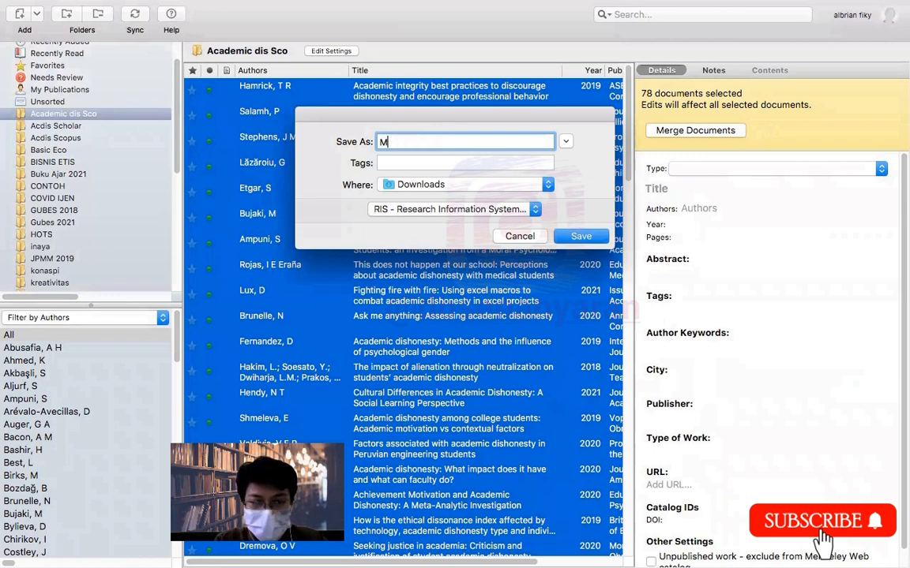
type("AC")
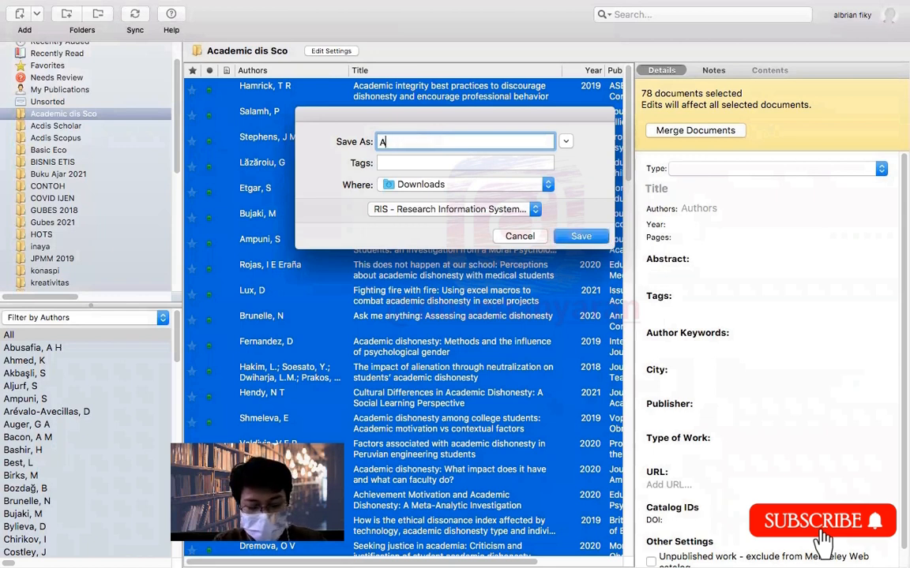
key("BackSpace")
type("c dis")
key("BackSpace")
key("BackSpace")
key("BackSpace")
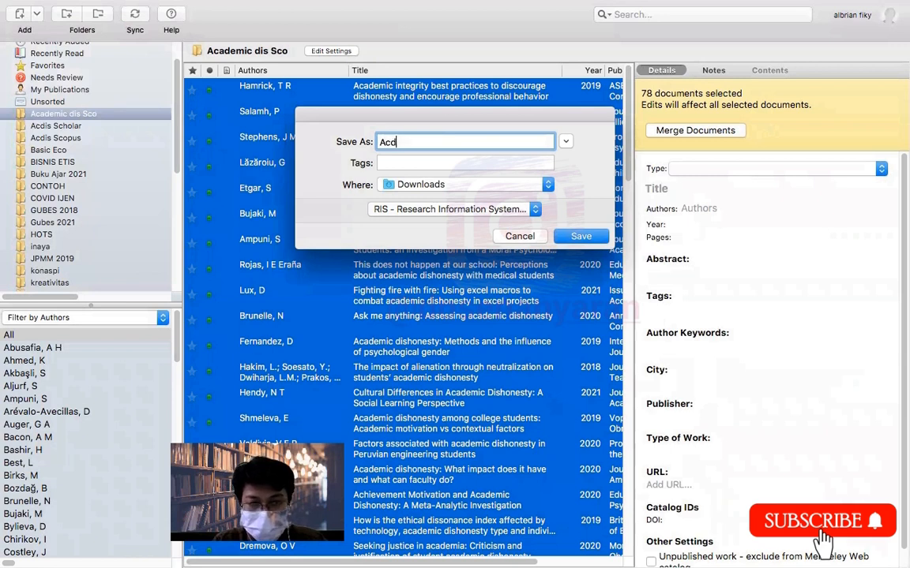
type("ademic ")
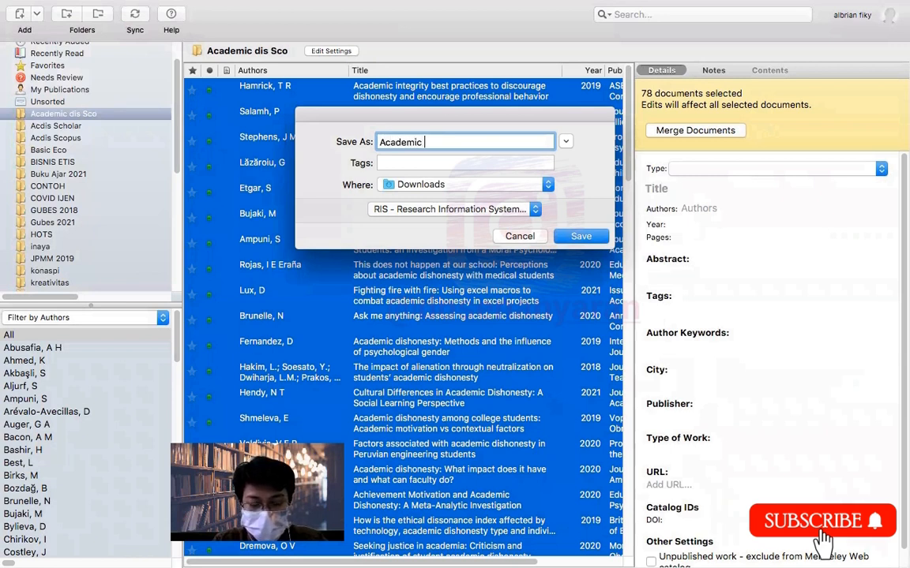
type("Dishonesty 2")
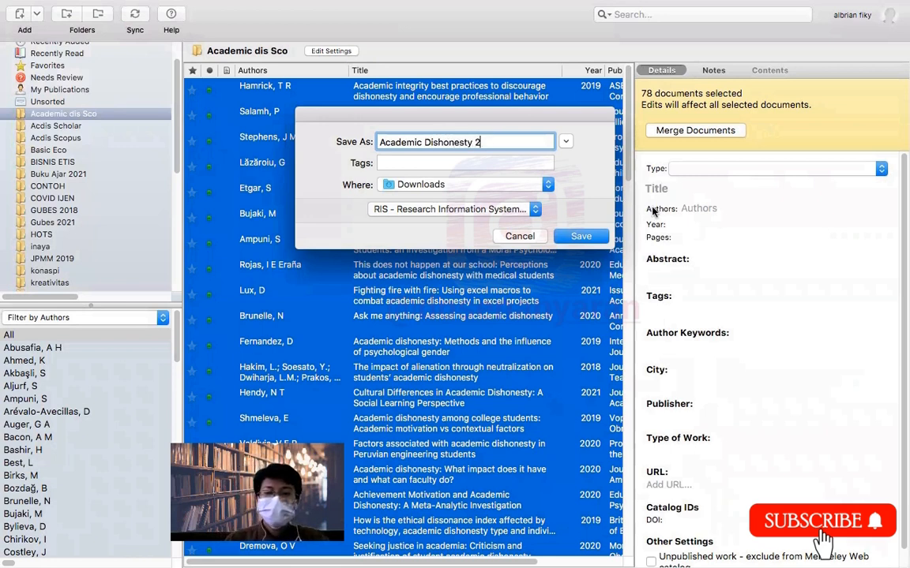
left_click(598, 237)
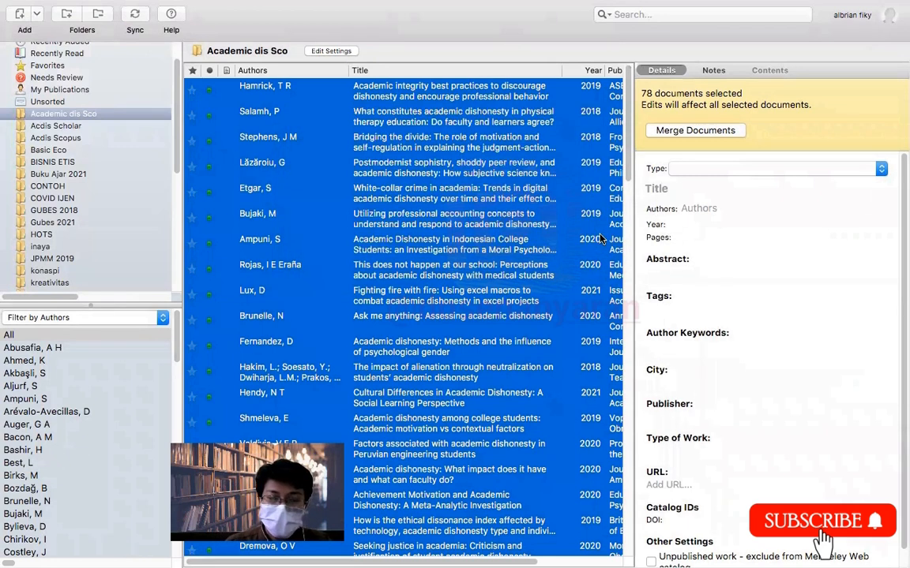
left_click(381, 110)
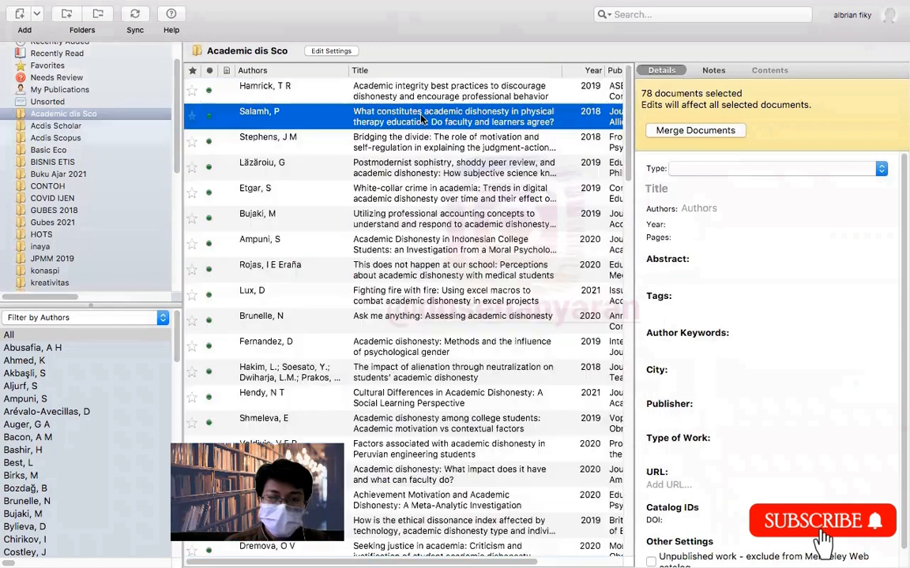
left_click(97, 128)
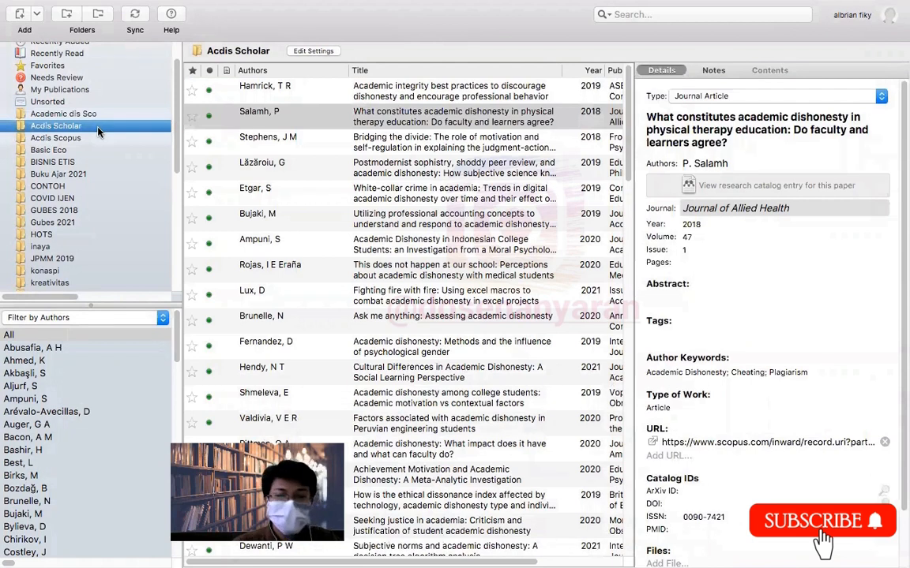
left_click(150, 8)
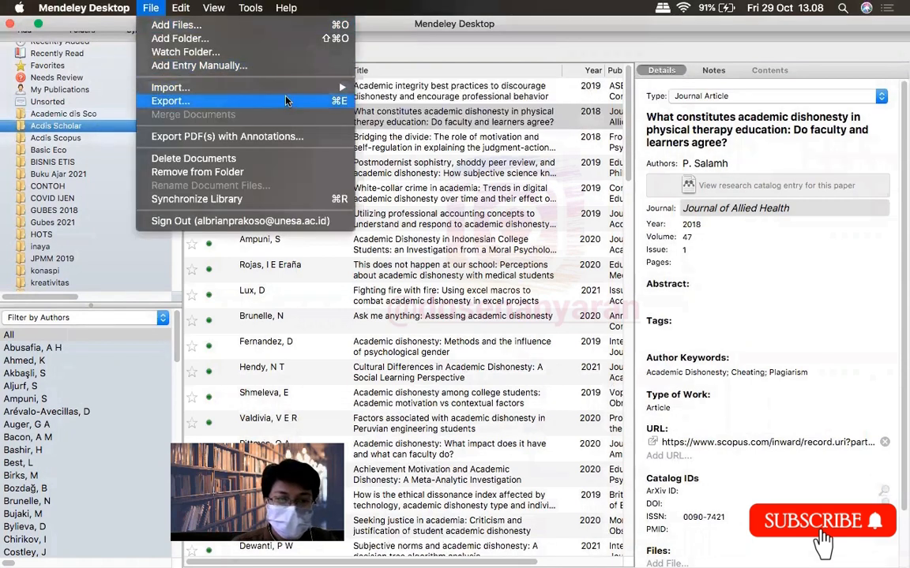
left_click(254, 100)
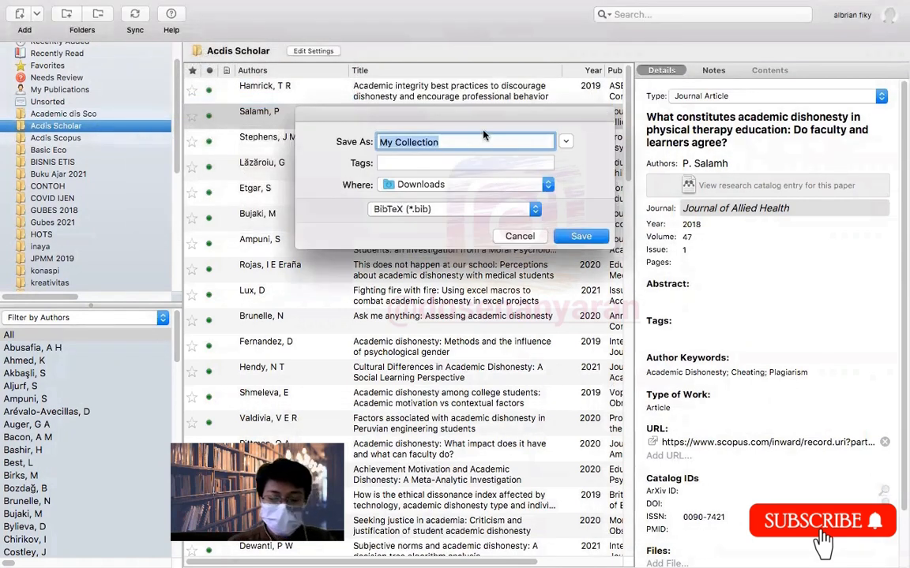
type("As")
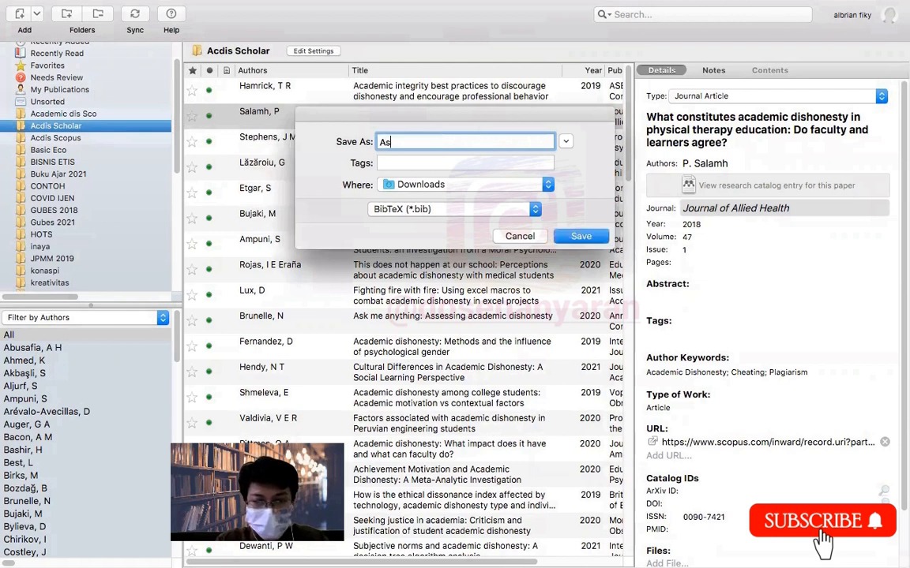
type("cid ")
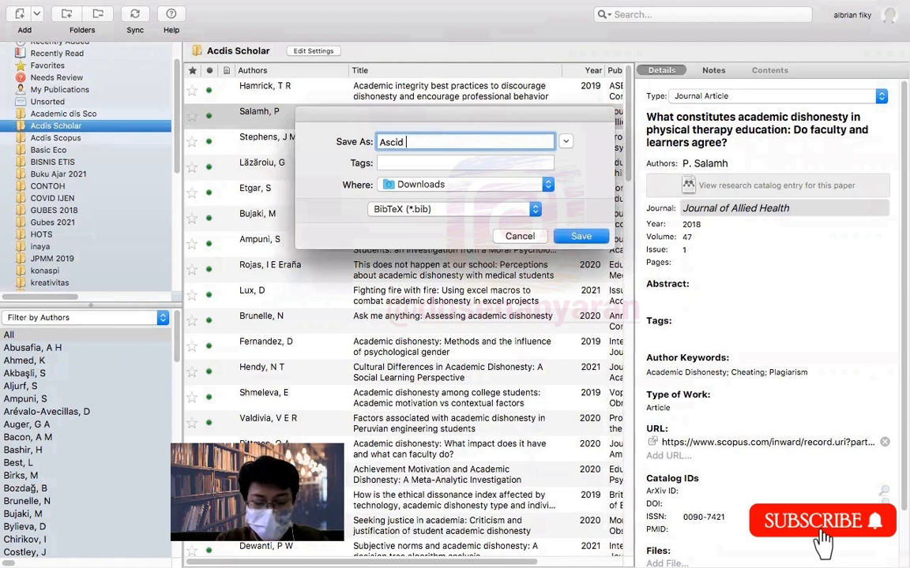
type("GS")
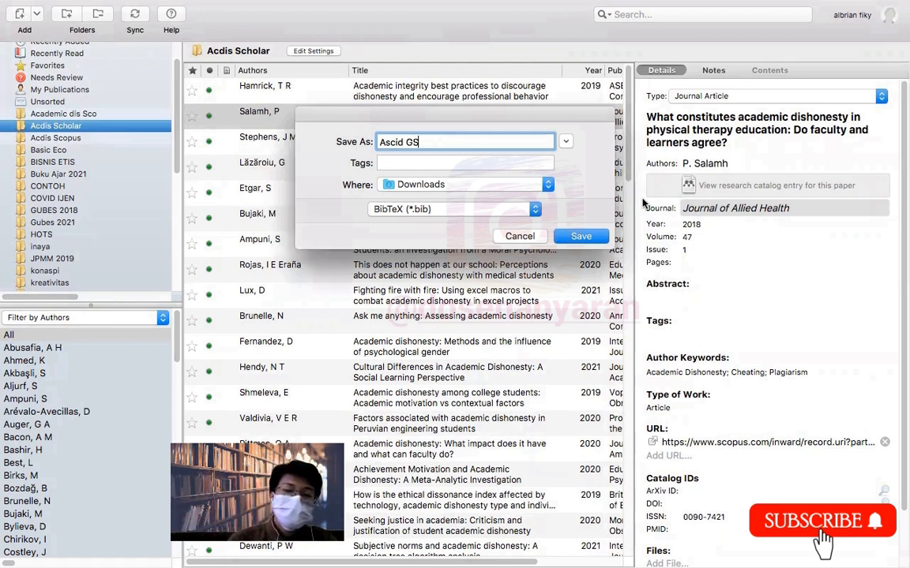
left_click(528, 237)
left_click(394, 90)
left_click(433, 117)
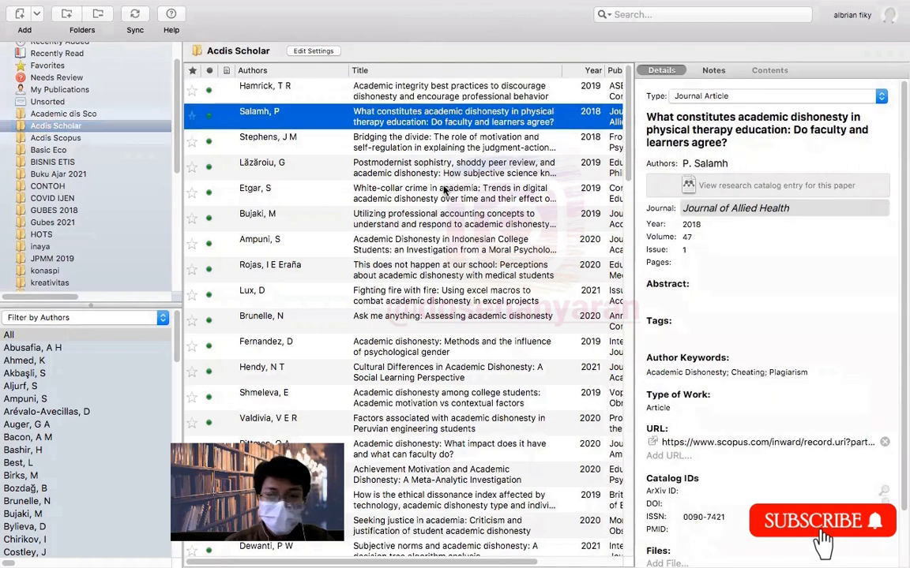
left_click(401, 173)
left_click(467, 92)
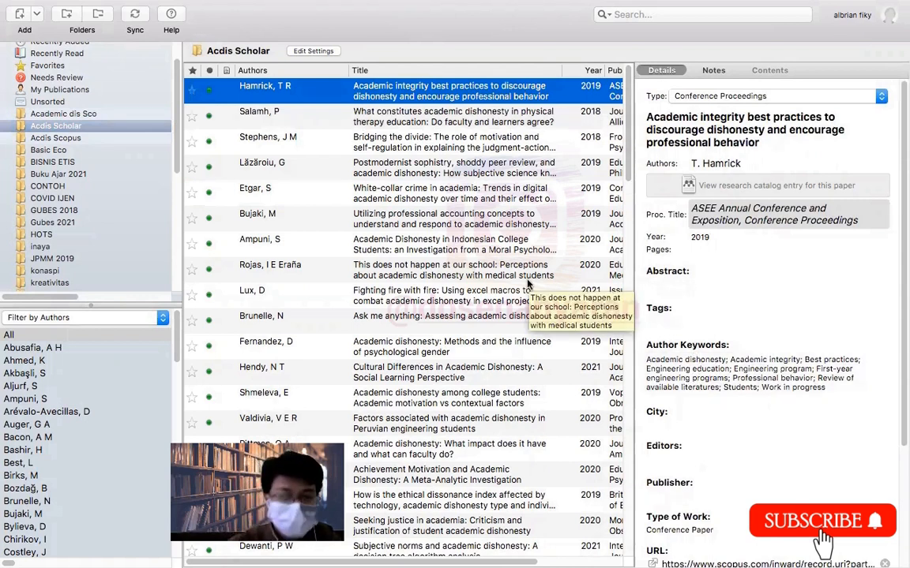
Minimize the Mendeley window and switch to the Finder window showing the Downloads folder
mouse_move(76, 23)
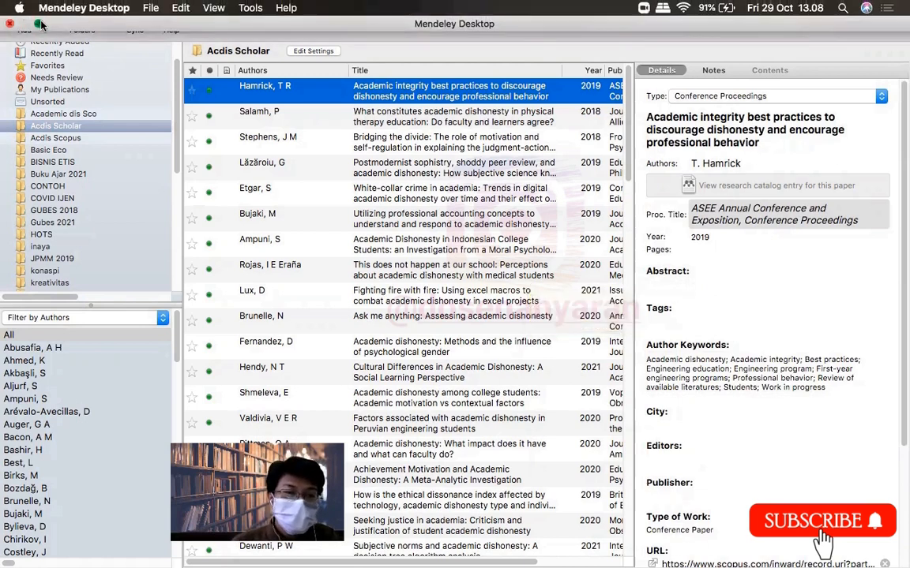
left_click(38, 23)
left_click(24, 23)
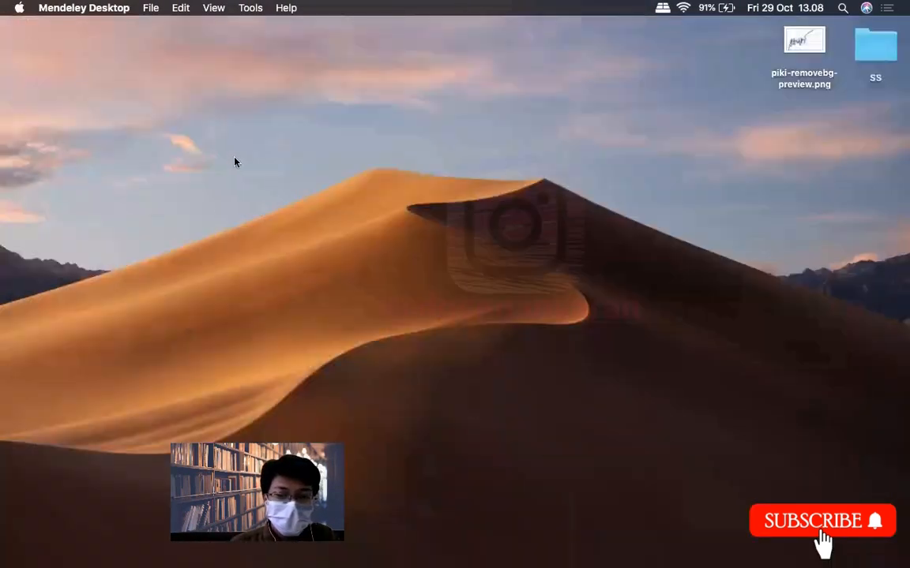
key("ctrl+Right")
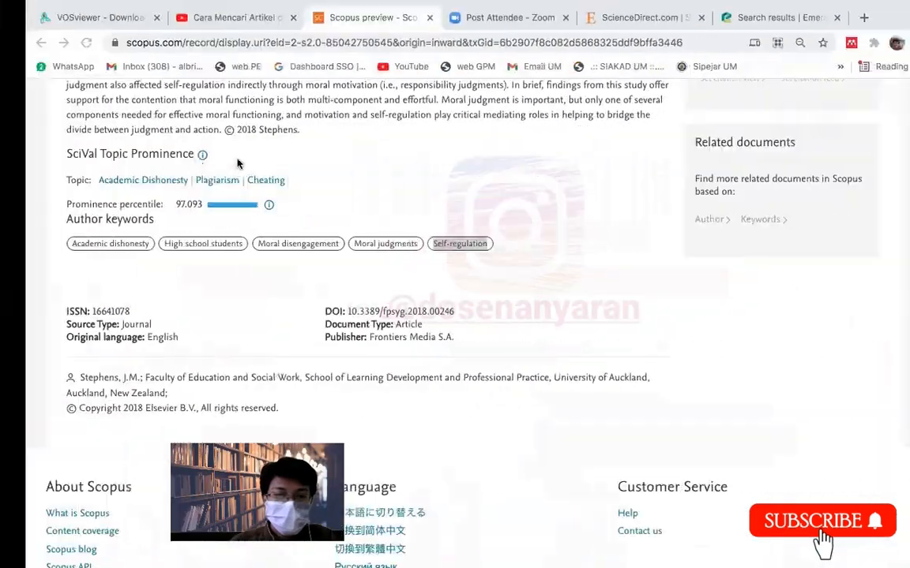
key("ctrl+Right")
key("ctrl+Left")
key("ctrl+Left")
key("ctrl+Left")
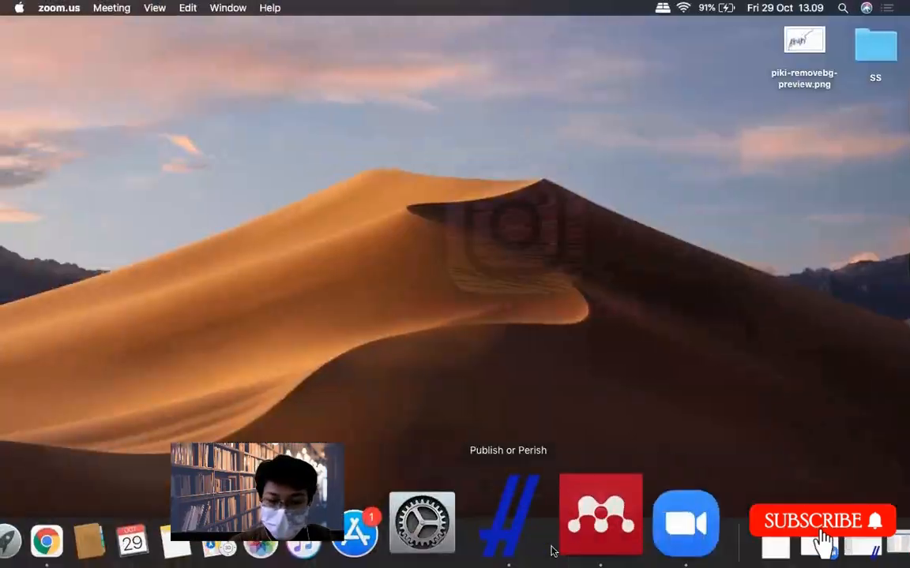
left_click(537, 308)
key("F4")
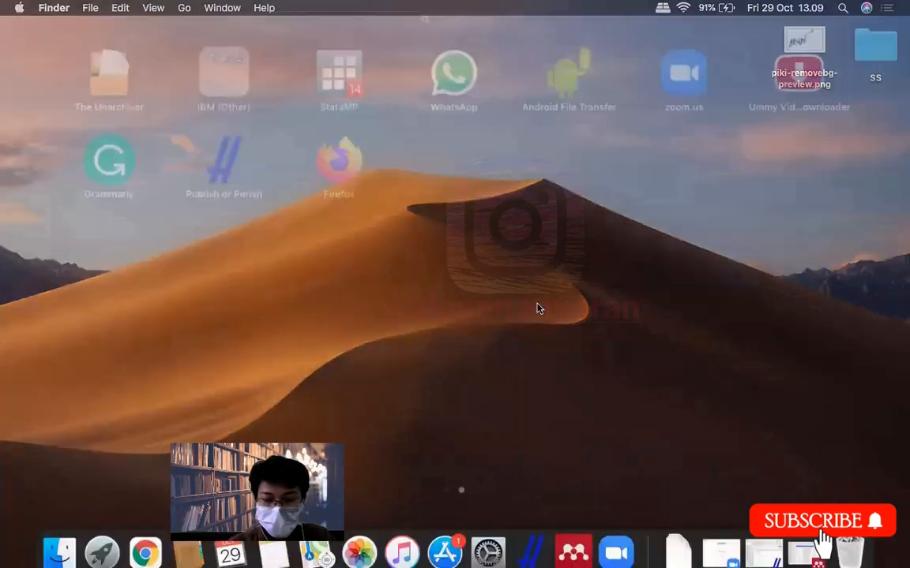
left_click(487, 303)
key("ctrl+Right")
key("ctrl+Right")
key("ctrl+Right")
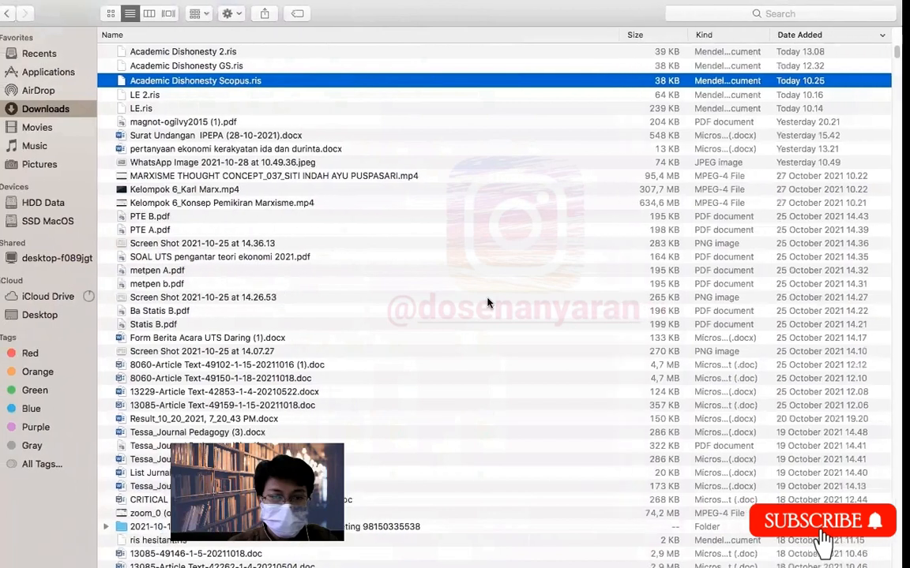
Browse the HDD Data drive to the #VOSviewer_1.6.16_mac folder inside SOPWER MAC, show its contents as icons and launch VOSviewer
left_click(50, 202)
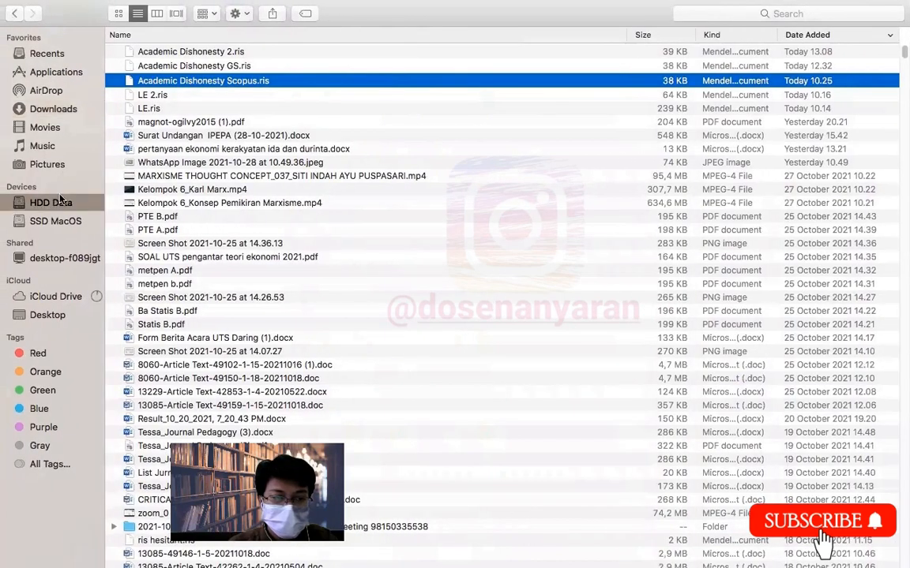
double_click(168, 187)
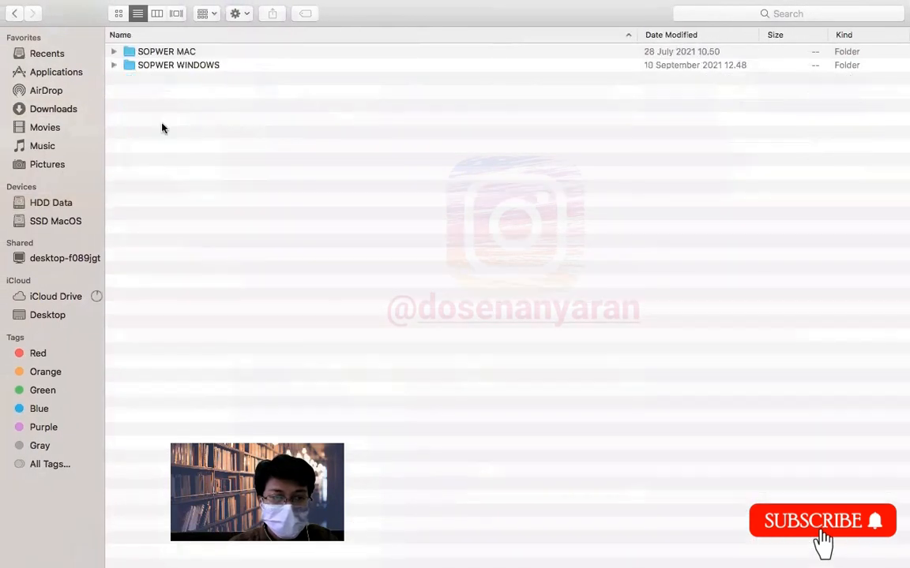
left_click(209, 51)
double_click(209, 52)
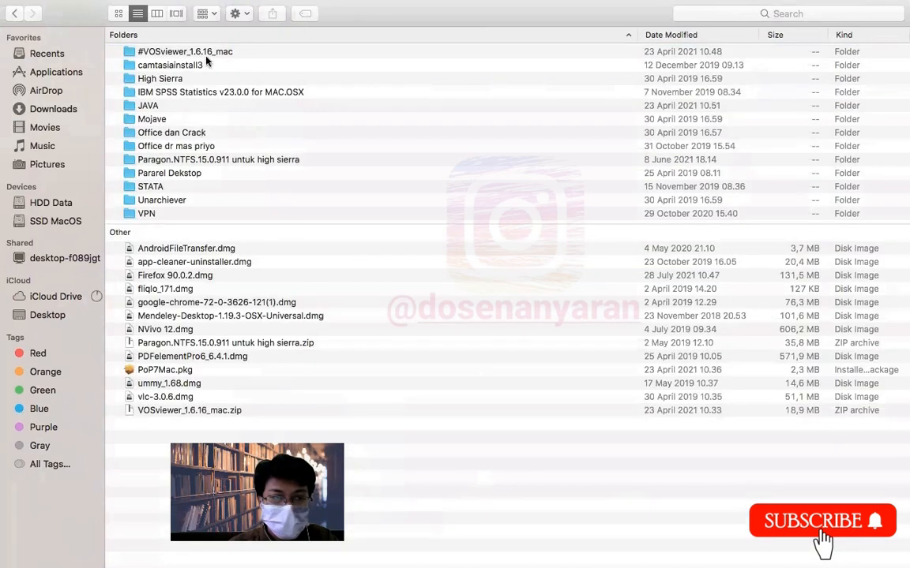
double_click(225, 52)
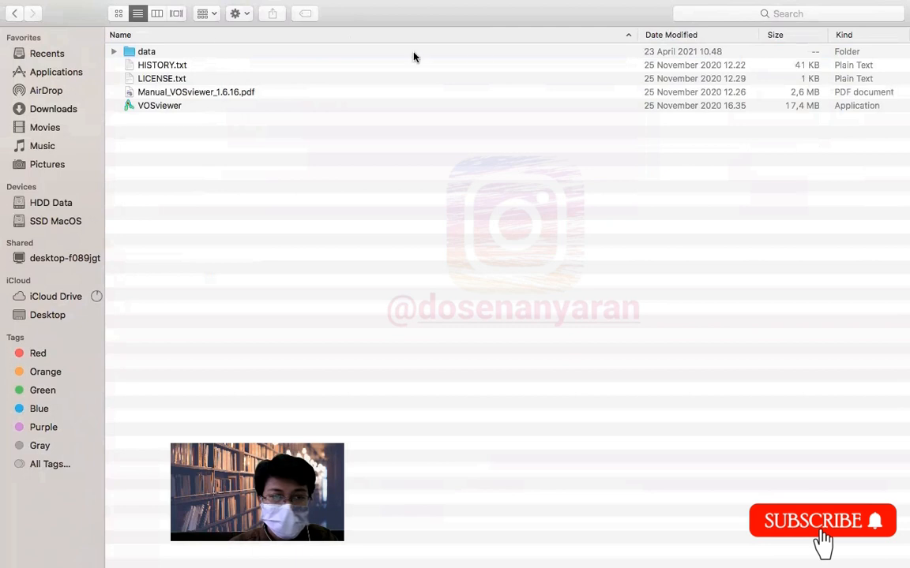
left_click(117, 13)
left_click(462, 68)
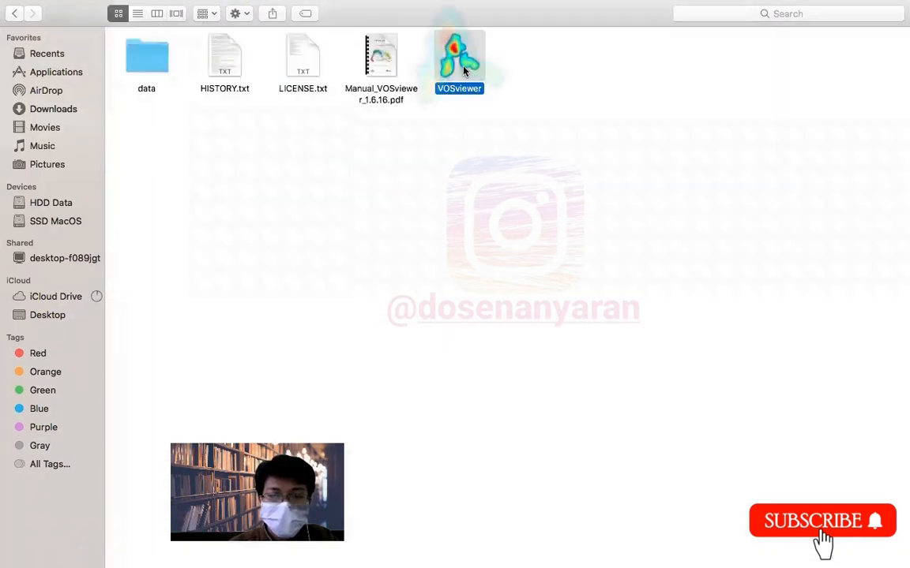
double_click(463, 71)
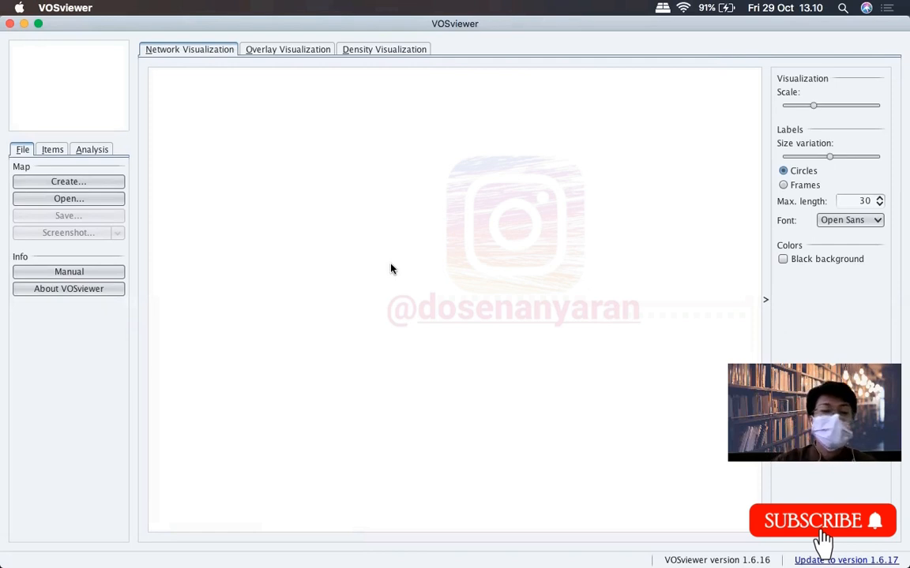
Start creating a map based on bibliographic data, with reference manager files as the data source
left_click(110, 182)
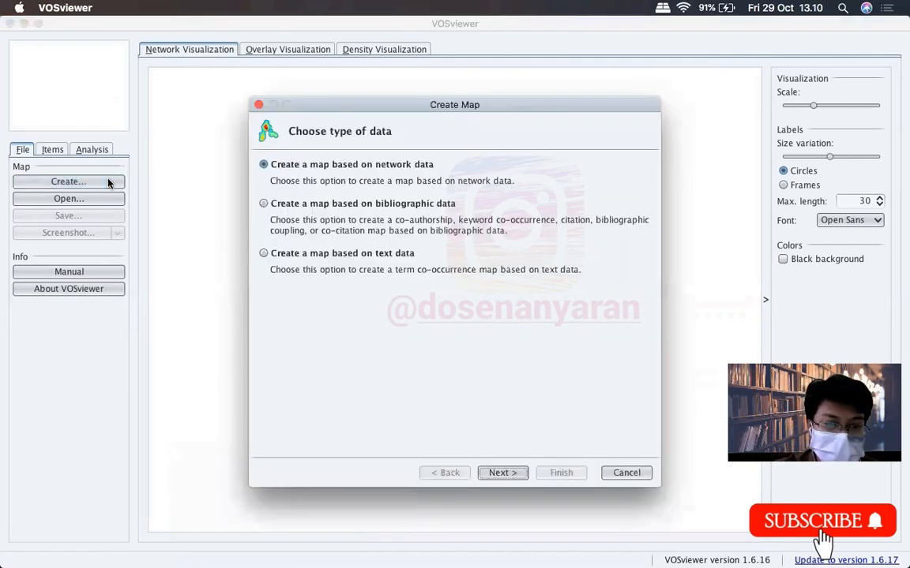
left_click(263, 205)
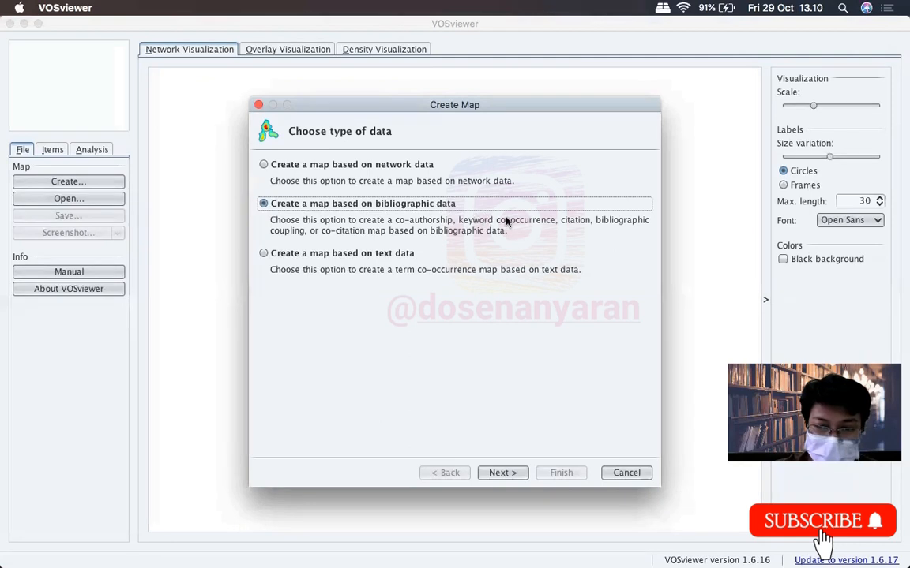
left_click(502, 472)
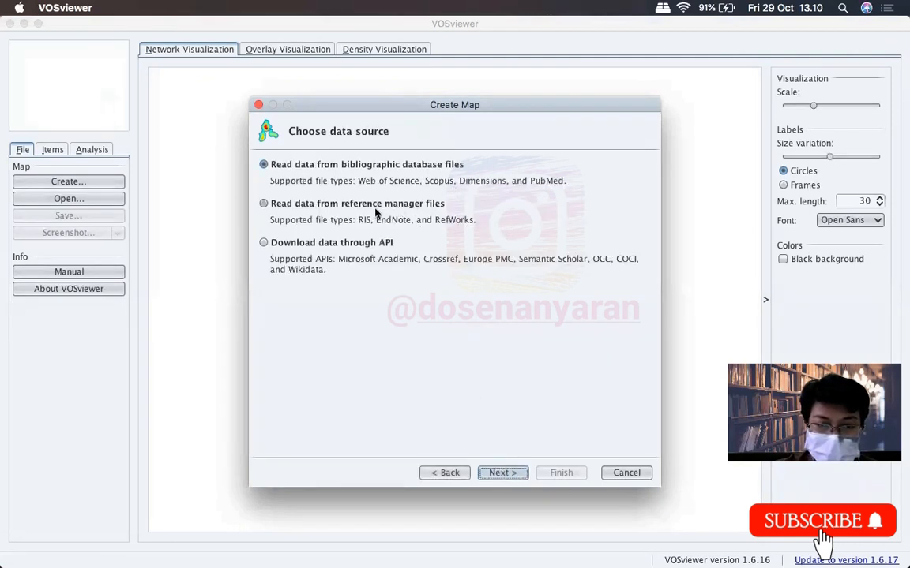
left_click(265, 203)
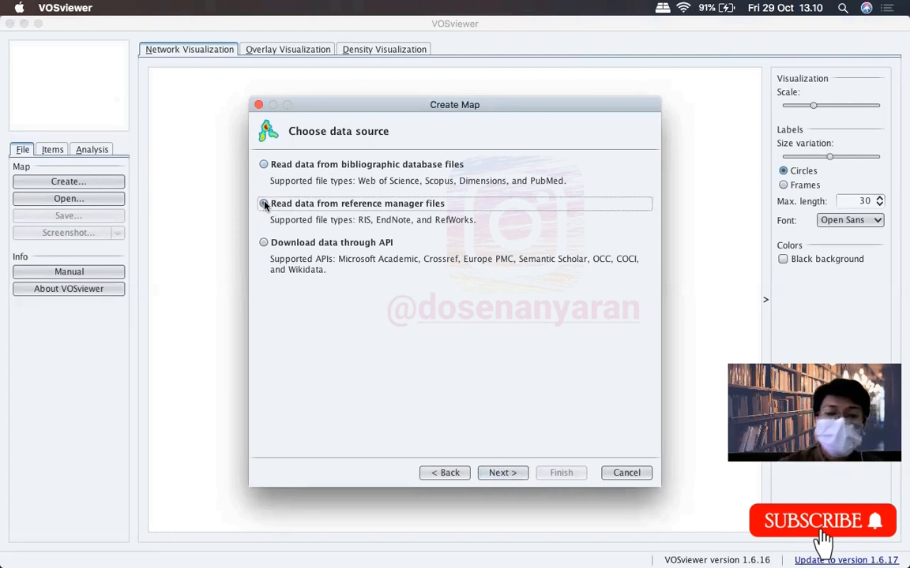
left_click(507, 472)
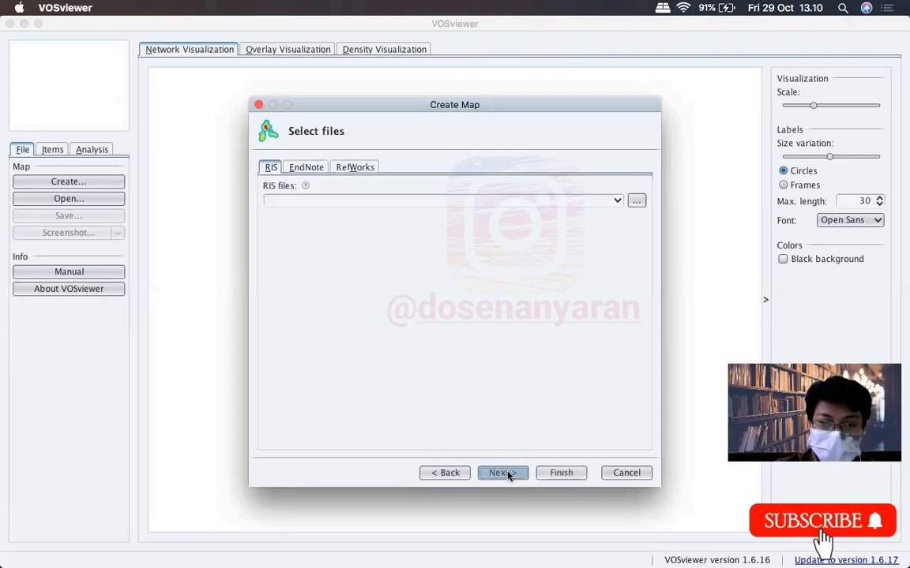
Start choosing the RIS files for the map and open the Downloads folder in the file selection
left_click(637, 201)
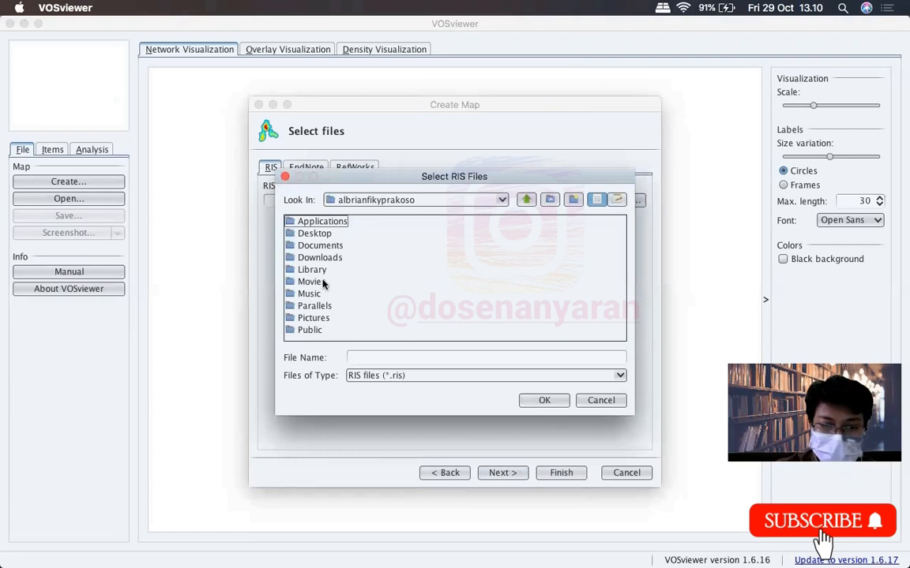
left_click(335, 258)
left_click(335, 258)
left_click(336, 247)
left_click(338, 258)
left_click(556, 400)
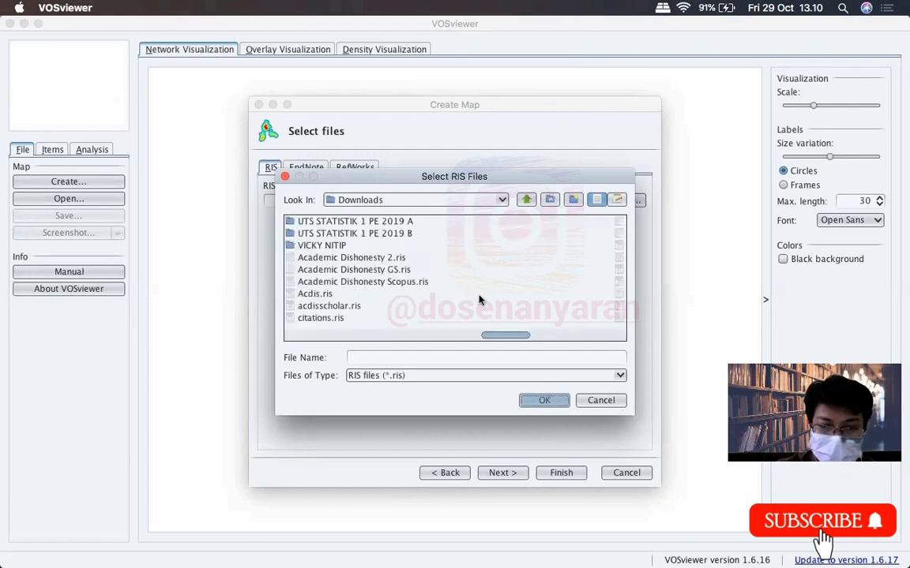
Select Academic Dishonesty GS.ris and Academic Dishonesty Scopus.ris together among the files in Downloads
left_click(403, 292)
key("Down")
key("Down")
key("Down")
key("Down")
key("Down")
key("Down")
key("Down")
key("Down")
key("Down")
key("Down")
key("Down")
key("Down")
key("Down")
key("Down")
key("Down")
key("Down")
key("Down")
key("Down")
key("Down")
key("Down")
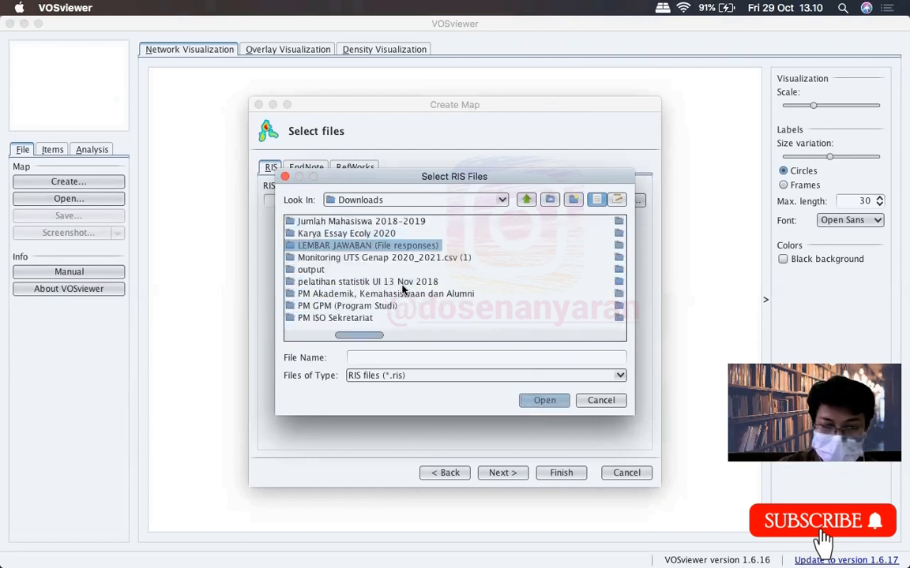
key("Down")
key("Down")
key("Down")
key("Down")
key("Down")
key("Down")
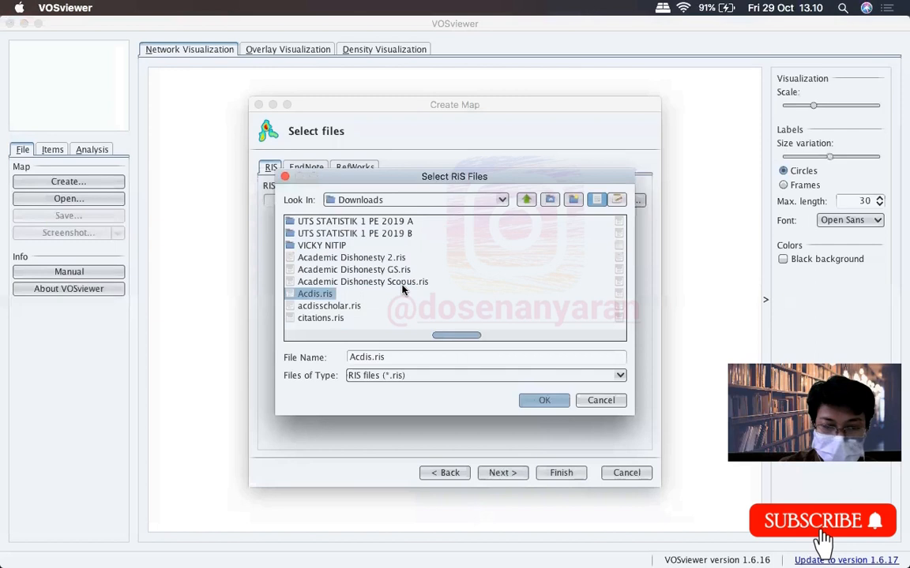
key("Up")
key("Up")
key("Up")
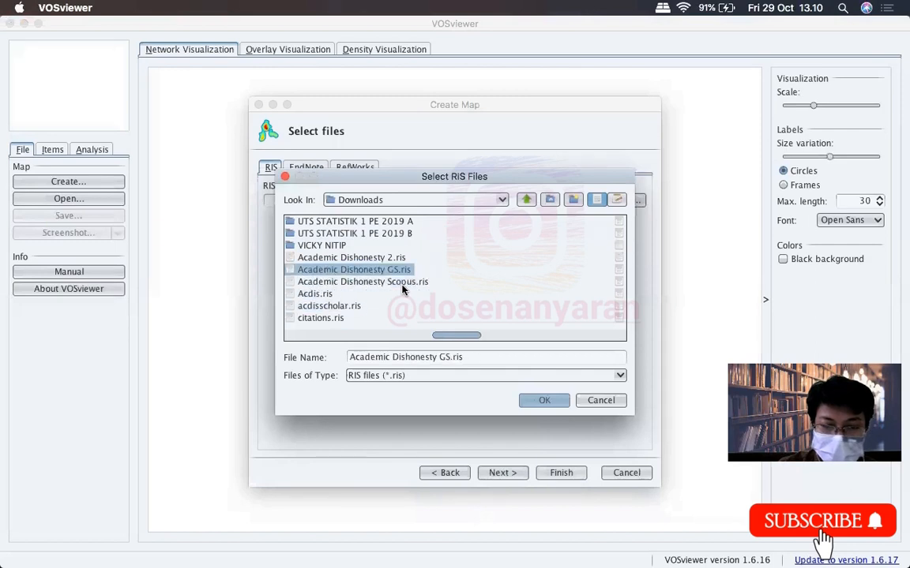
key("Up")
key("Down")
key("Down")
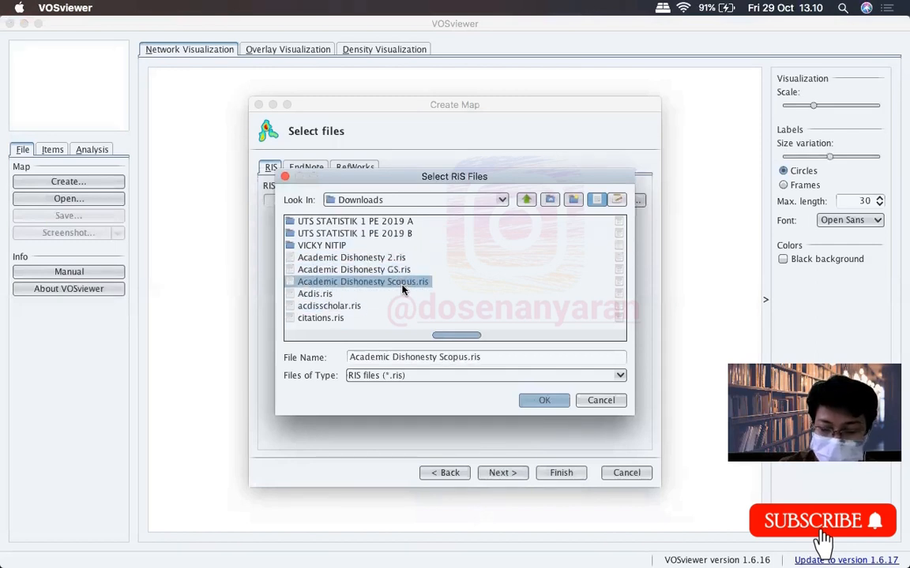
key("shift+Up")
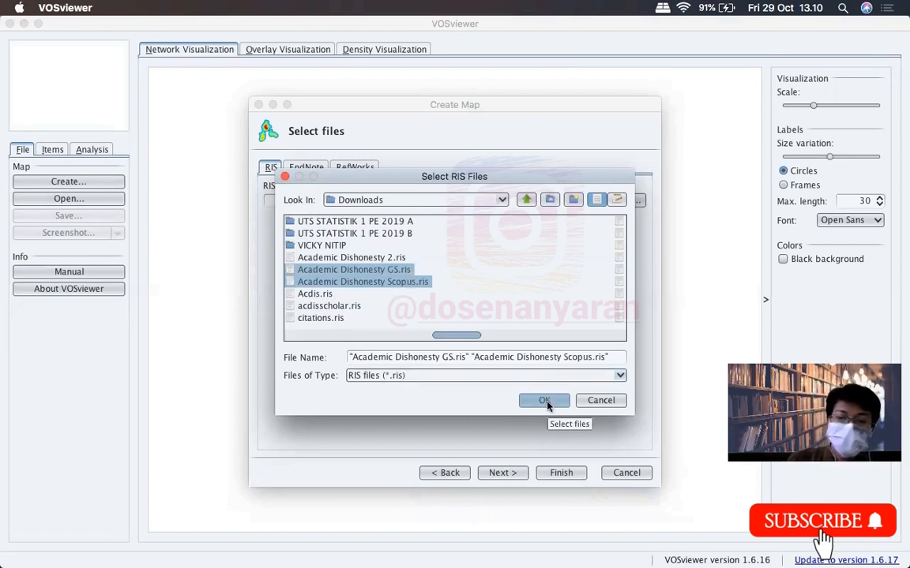
Choose only Academic Dishonesty 2.ris from Downloads as the map's RIS file and continue to the analysis settings
left_click(422, 284)
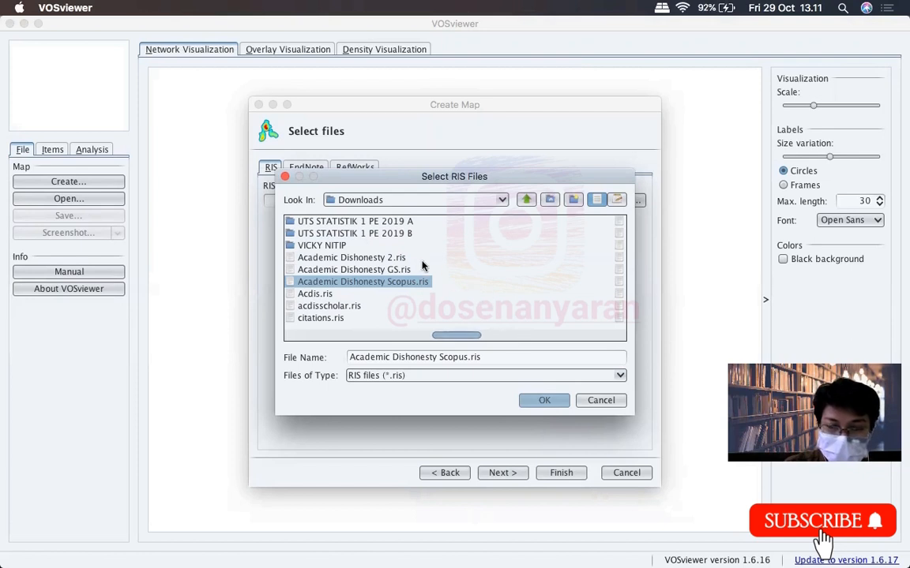
left_click(395, 260)
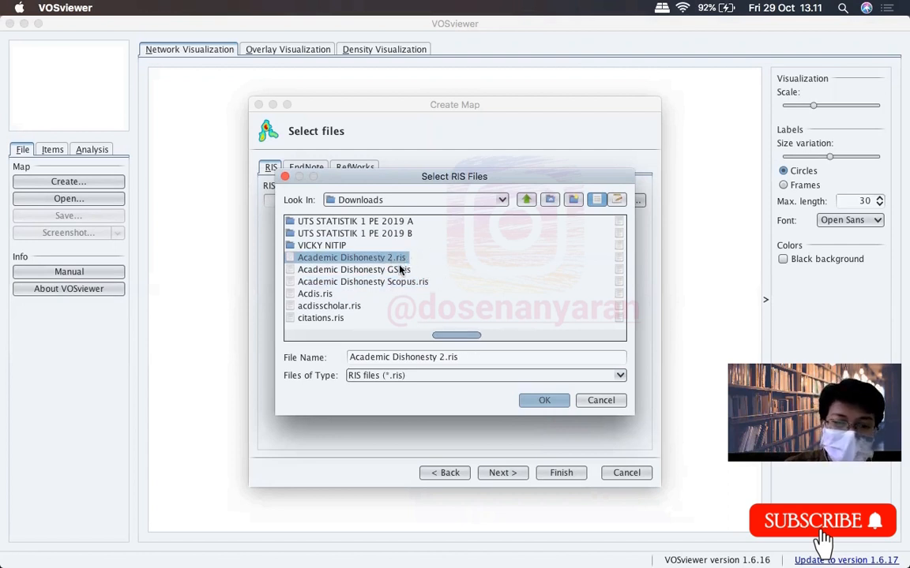
left_click(400, 270)
left_click(400, 282)
left_click(402, 268)
left_click(403, 286)
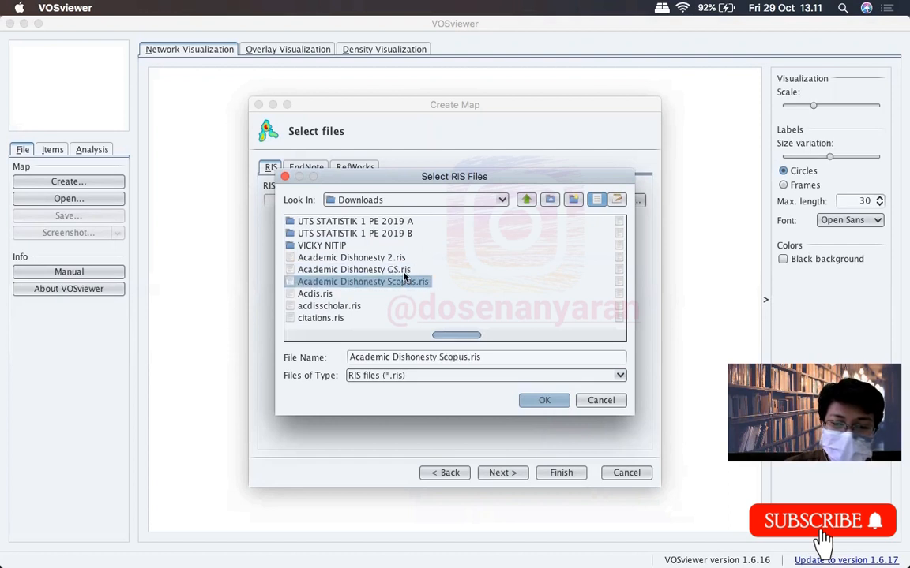
left_click(405, 272)
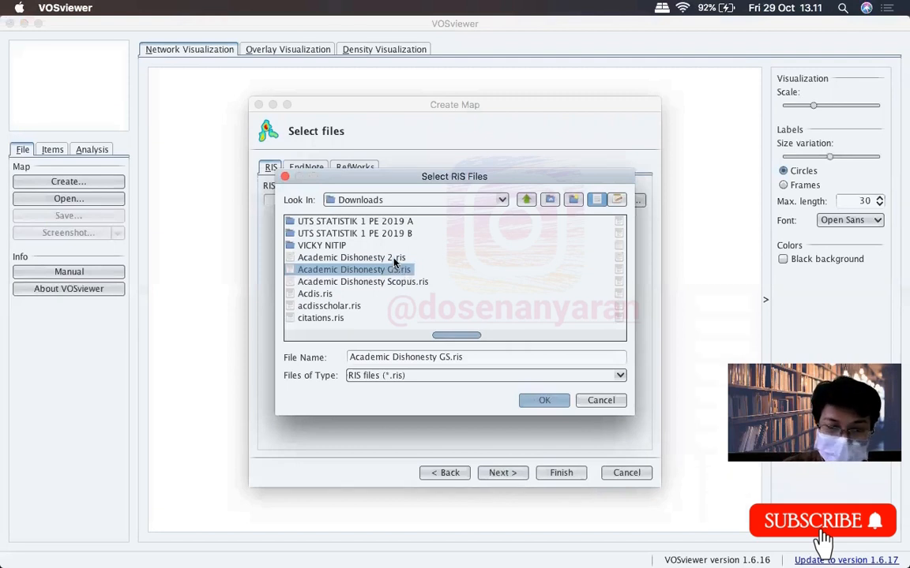
left_click(396, 259)
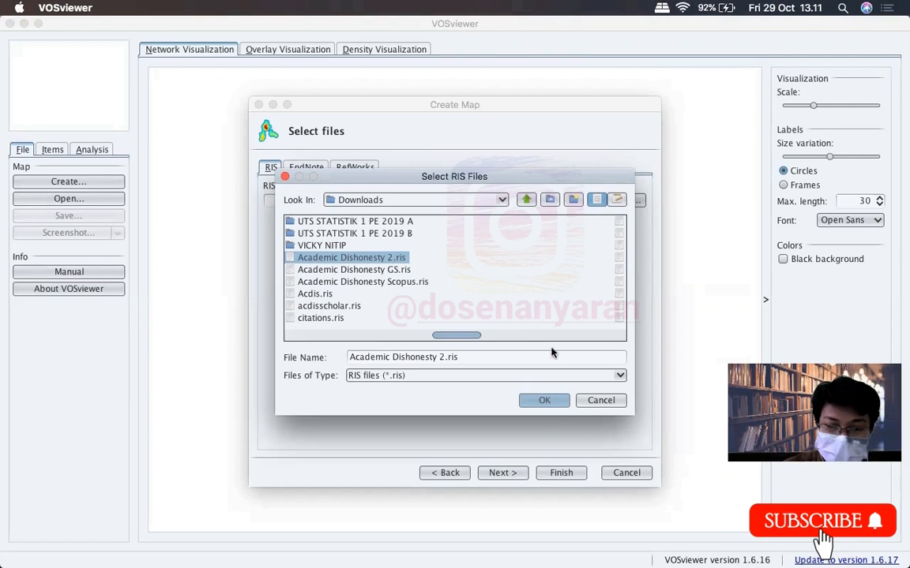
left_click(553, 400)
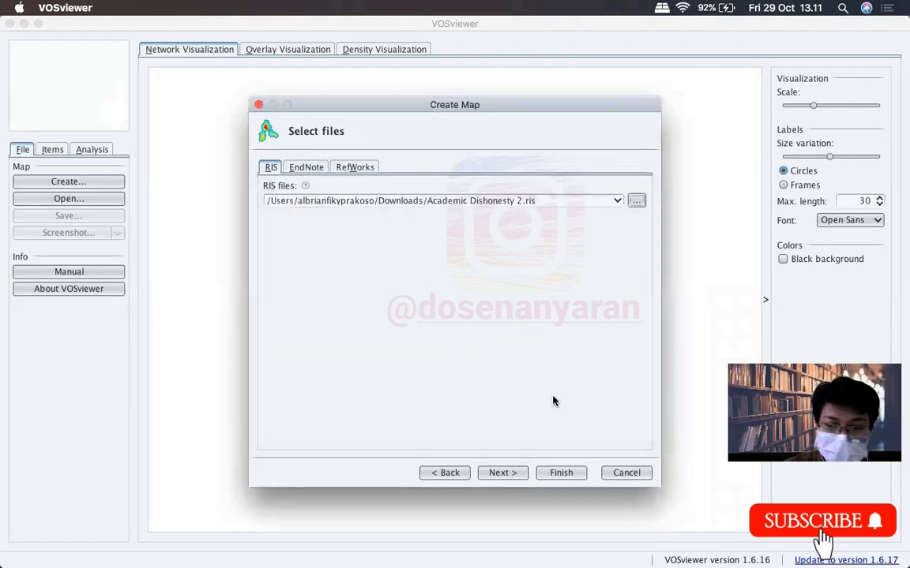
left_click(503, 473)
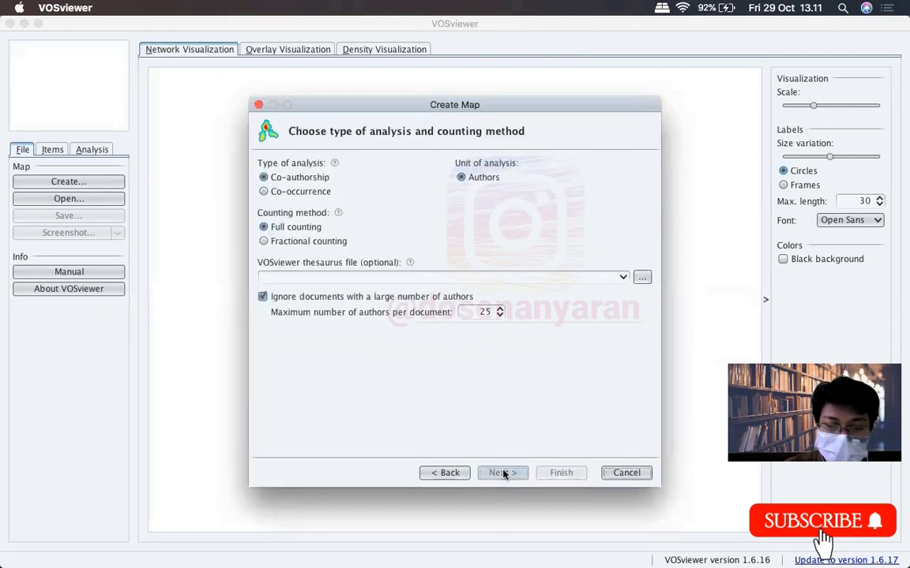
Set the type of analysis to co-occurrence of keywords with full counting and continue to the threshold
left_click(301, 196)
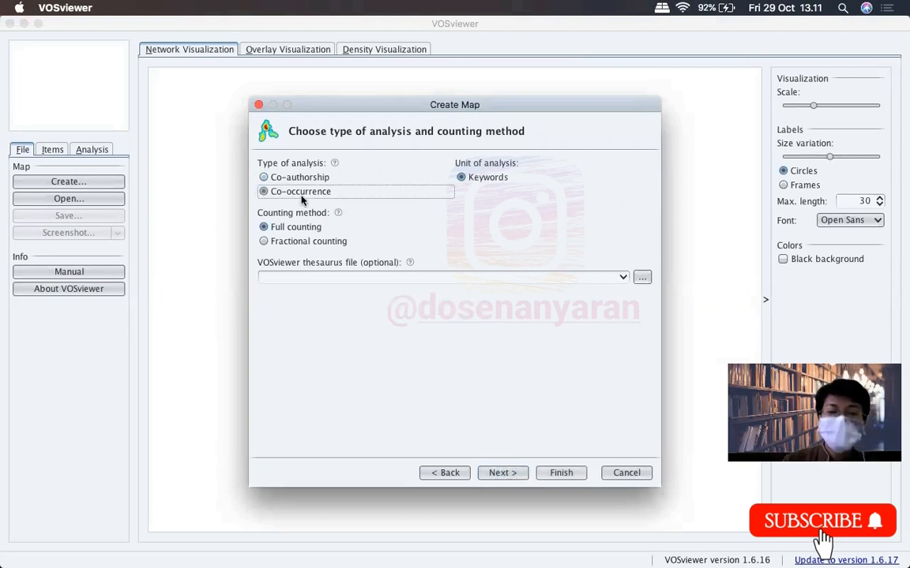
left_click(272, 179)
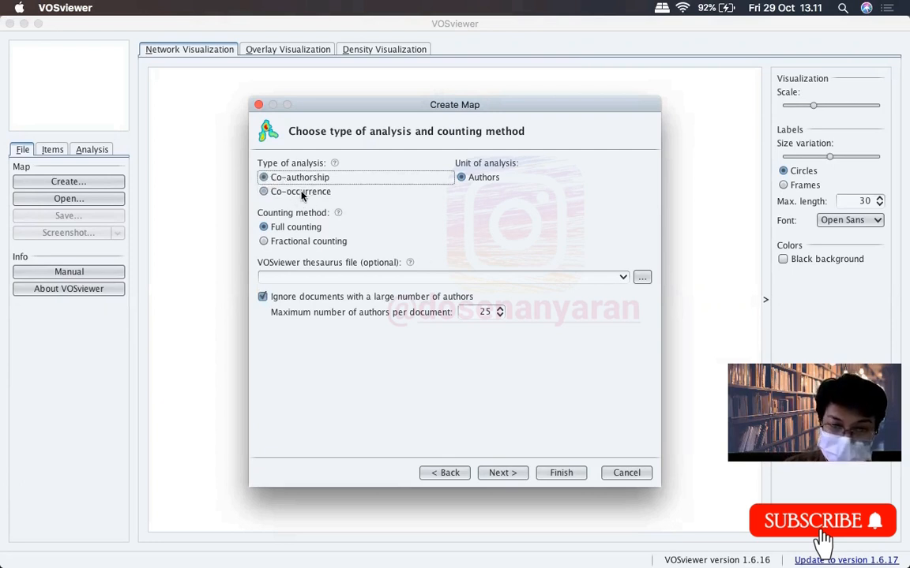
left_click(301, 196)
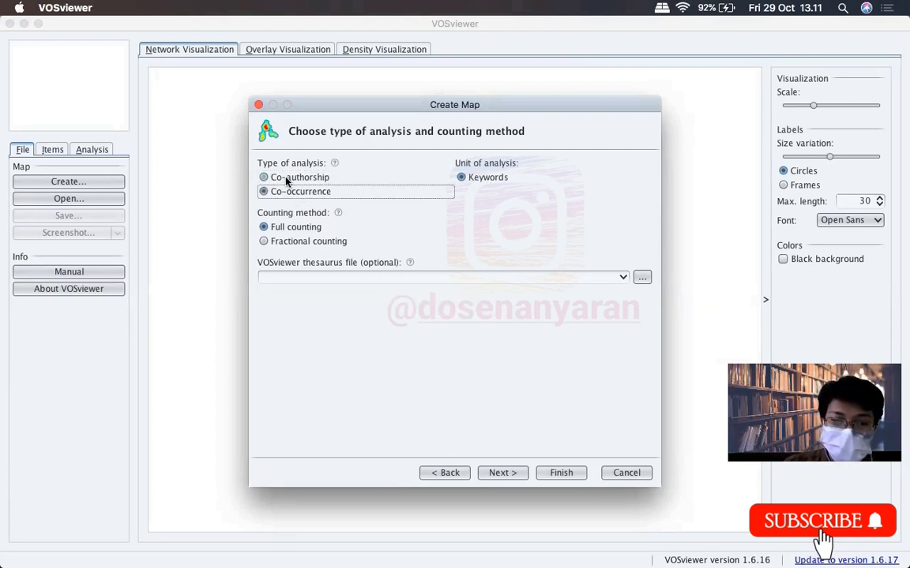
left_click(288, 181)
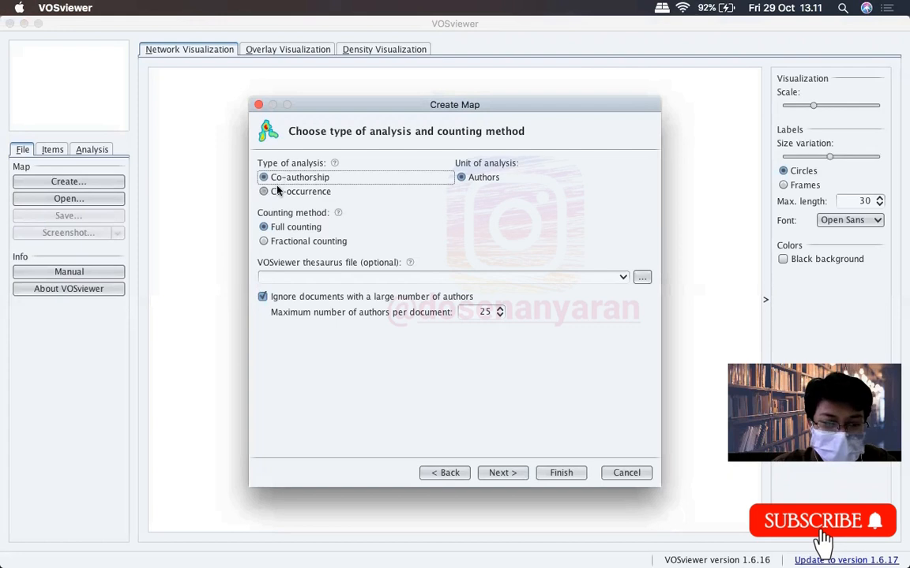
left_click(276, 190)
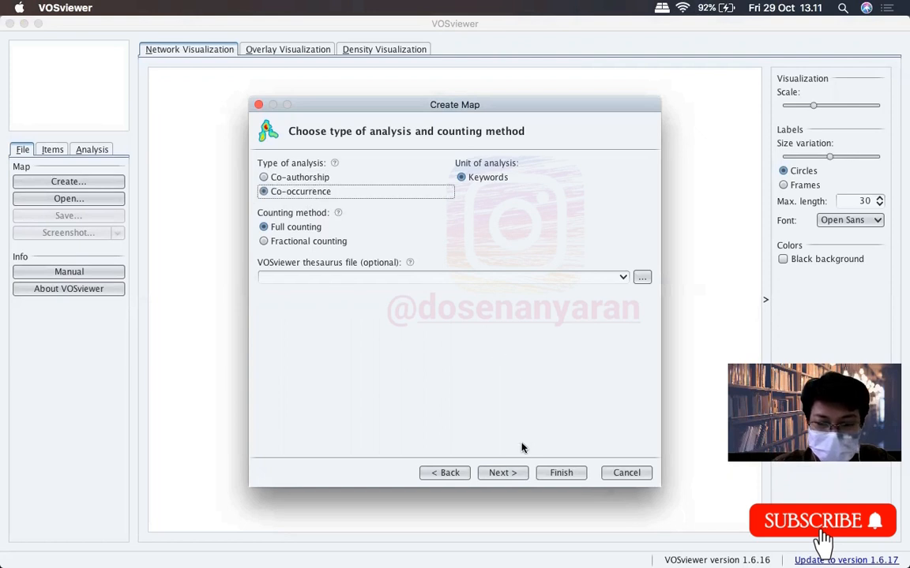
left_click(516, 473)
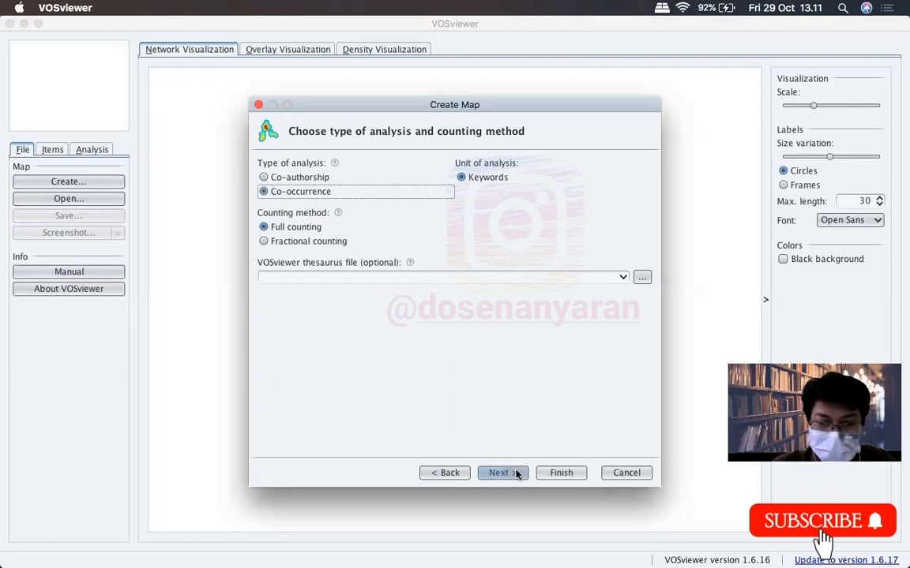
left_click(516, 474)
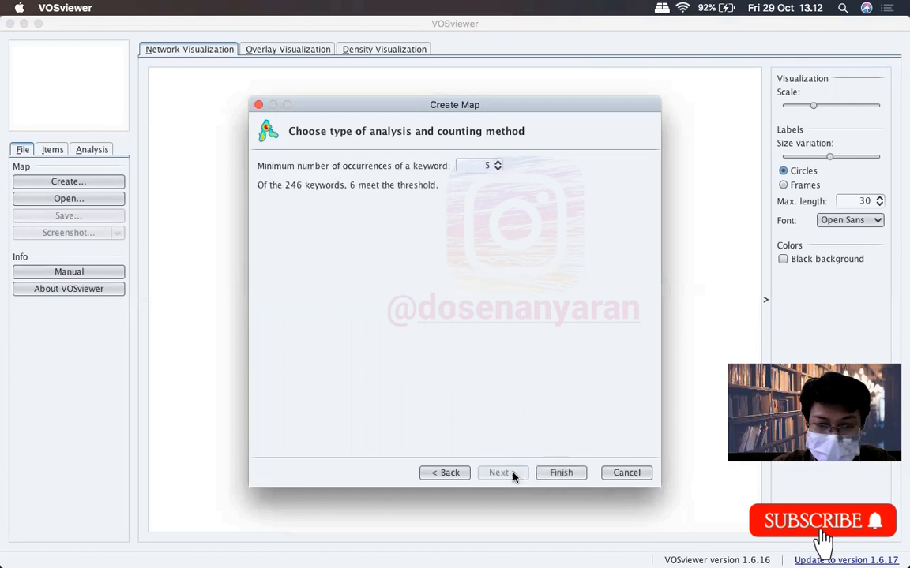
Set the minimum number of occurrences of a keyword to 1 and accept 246 as the number of keywords to select
left_click(497, 169)
left_click(497, 169)
left_click(498, 169)
left_click(498, 169)
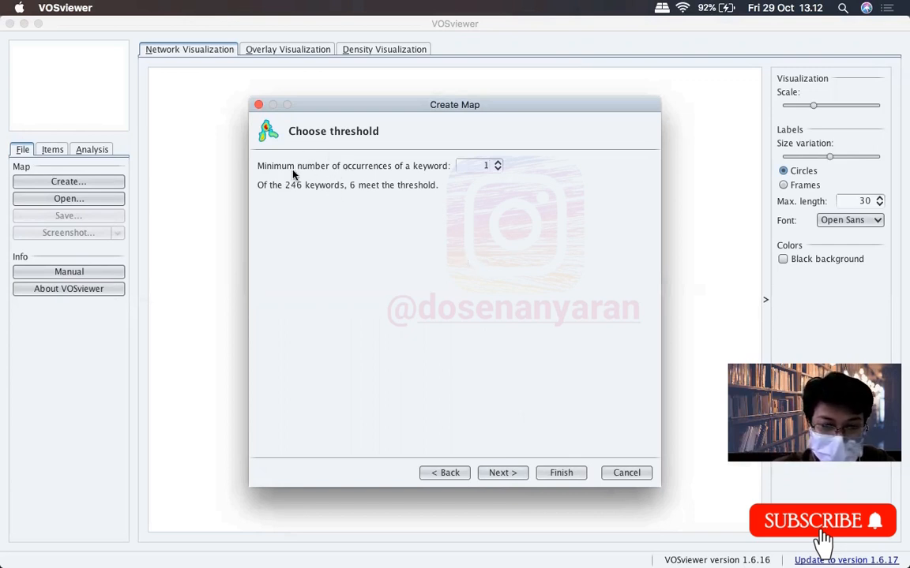
left_click(517, 477)
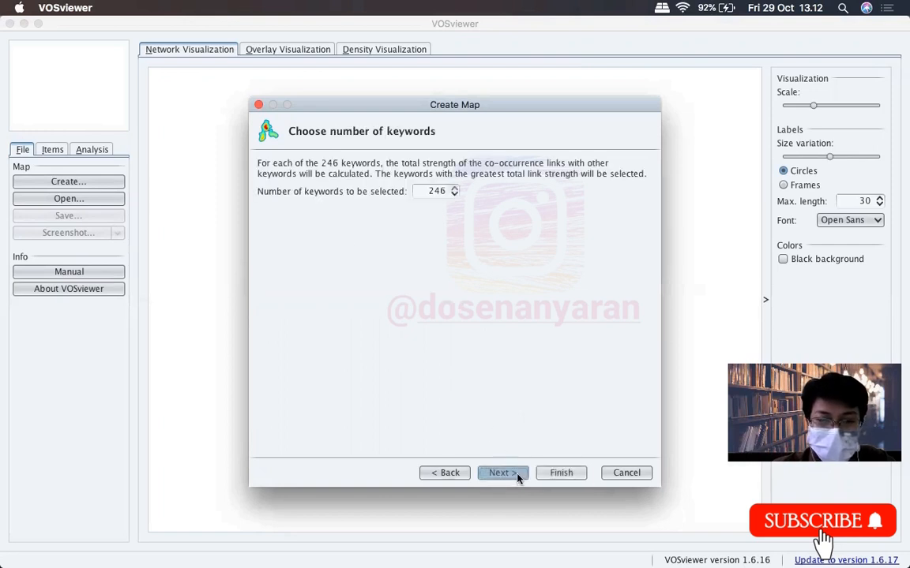
left_click(517, 477)
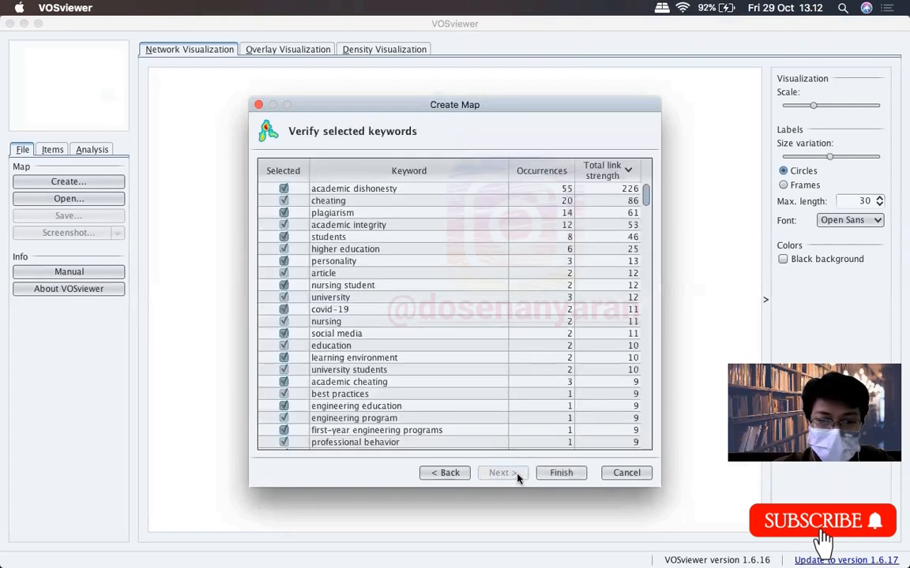
Review the selected keywords, finish creating the map and show only the largest set of connected items
scroll(399, 298, "down", 20)
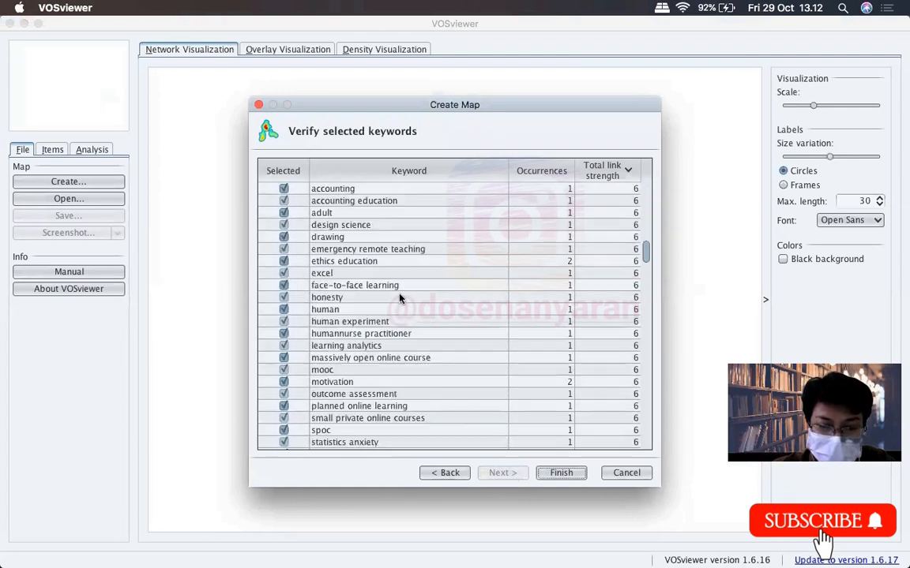
scroll(399, 299, "down", 20)
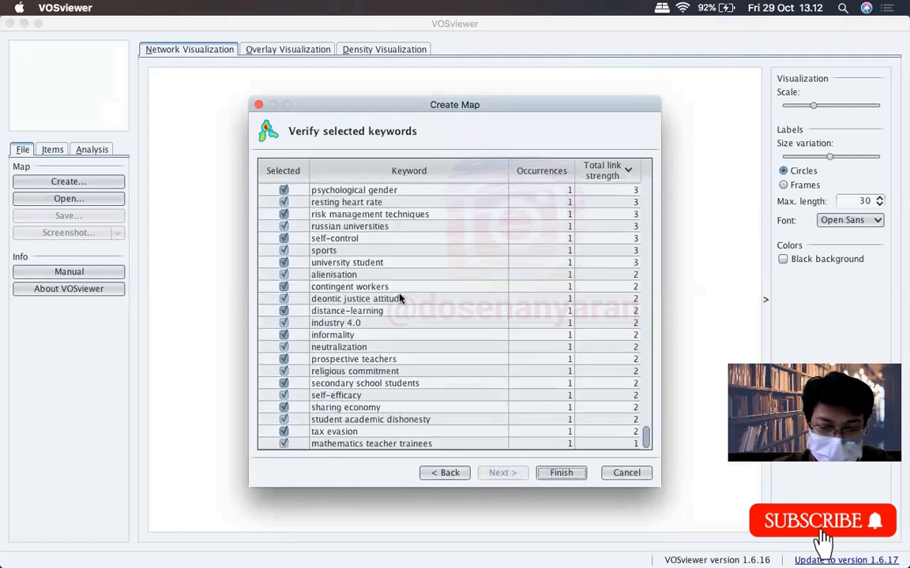
scroll(400, 298, "up", 20)
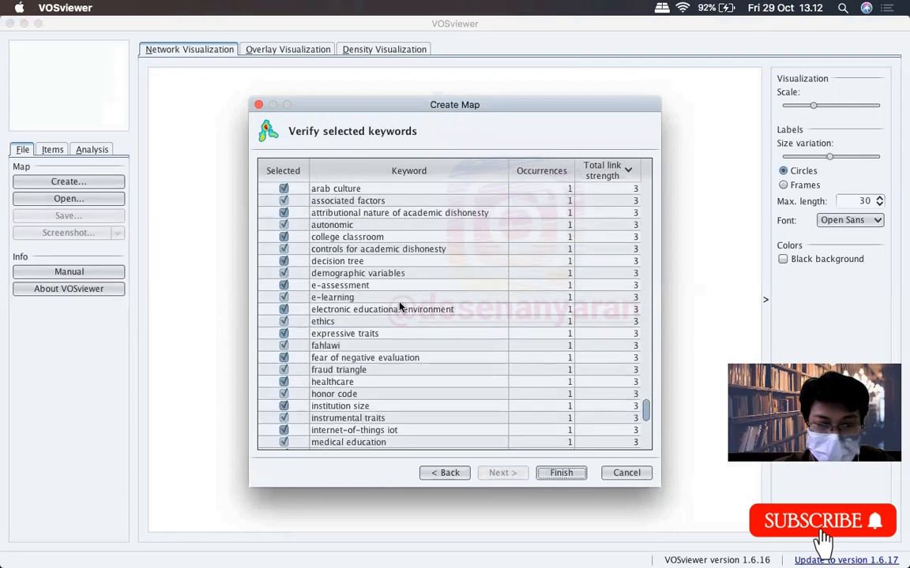
scroll(399, 307, "up", 15)
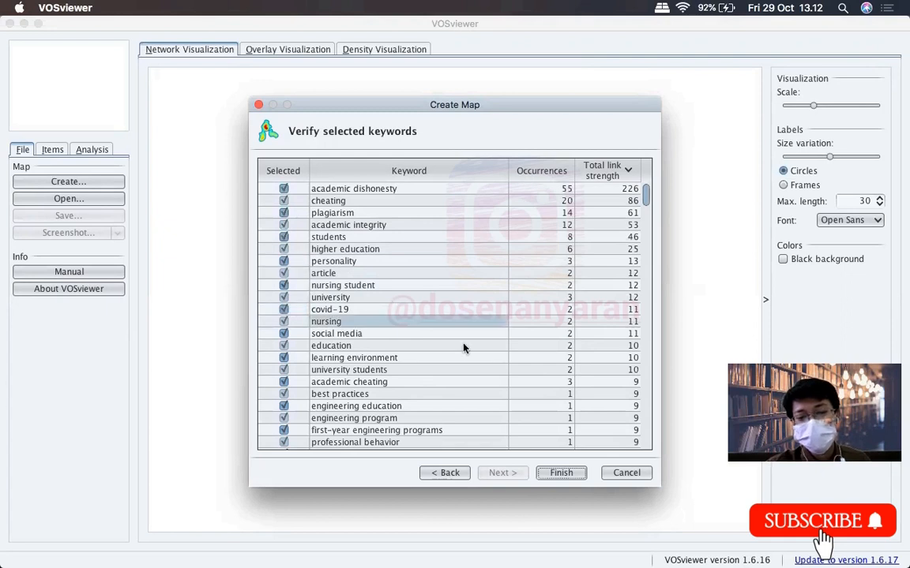
left_click(562, 473)
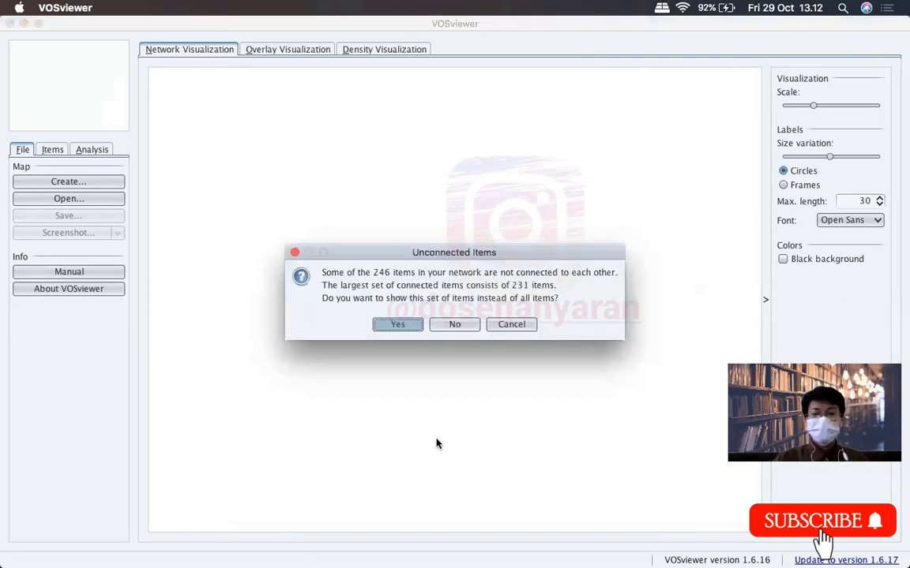
left_click(397, 325)
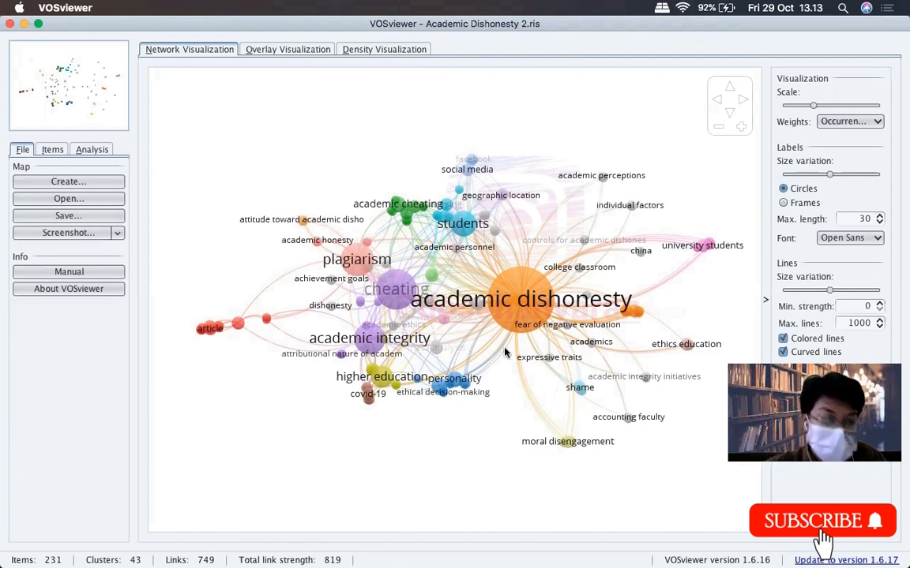
left_click(114, 220)
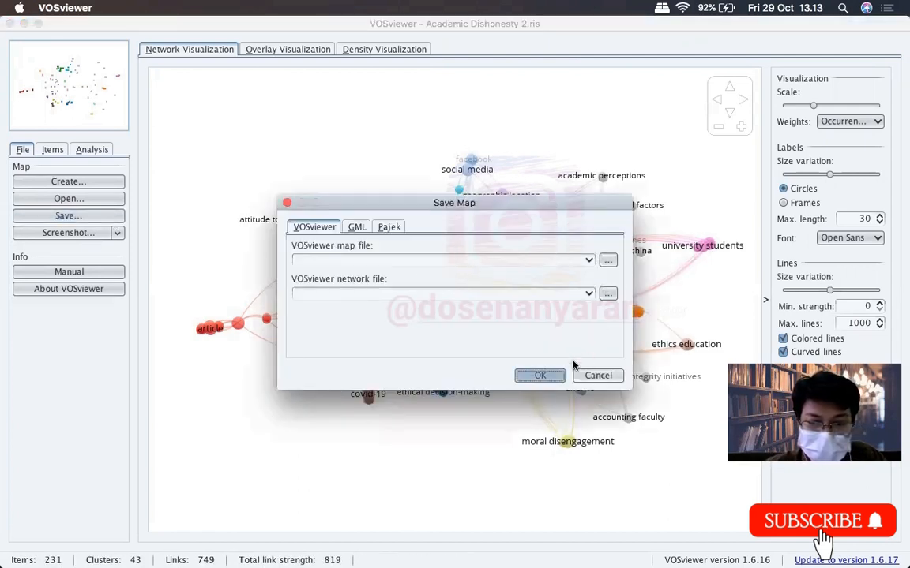
left_click(596, 375)
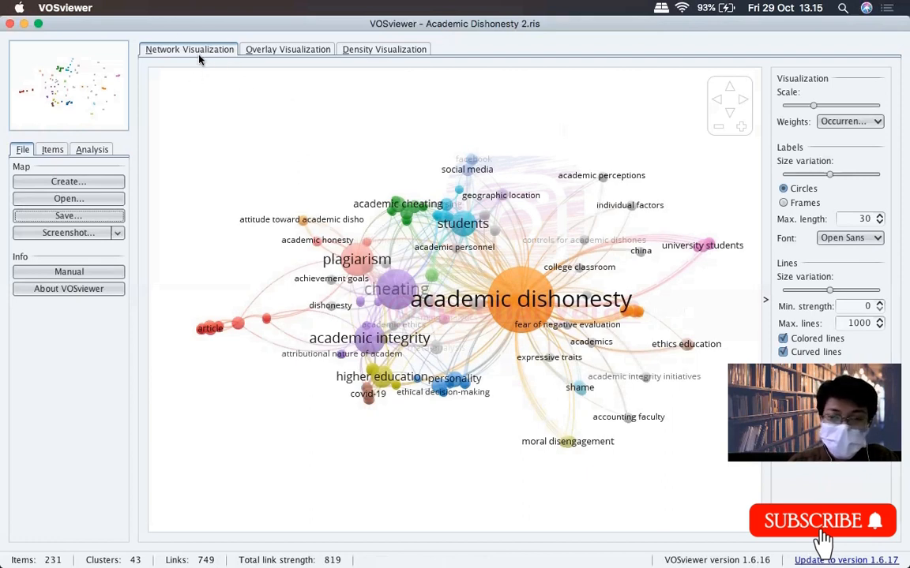
Examine the keyword links and publication years in the overlay visualization and view the density visualization, ending on the network visualization
left_click(297, 52)
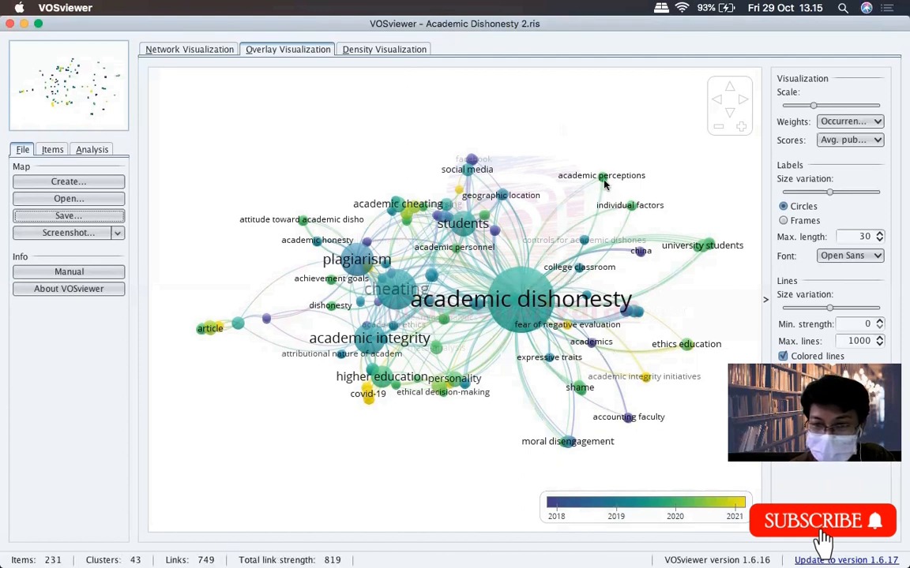
mouse_move(602, 179)
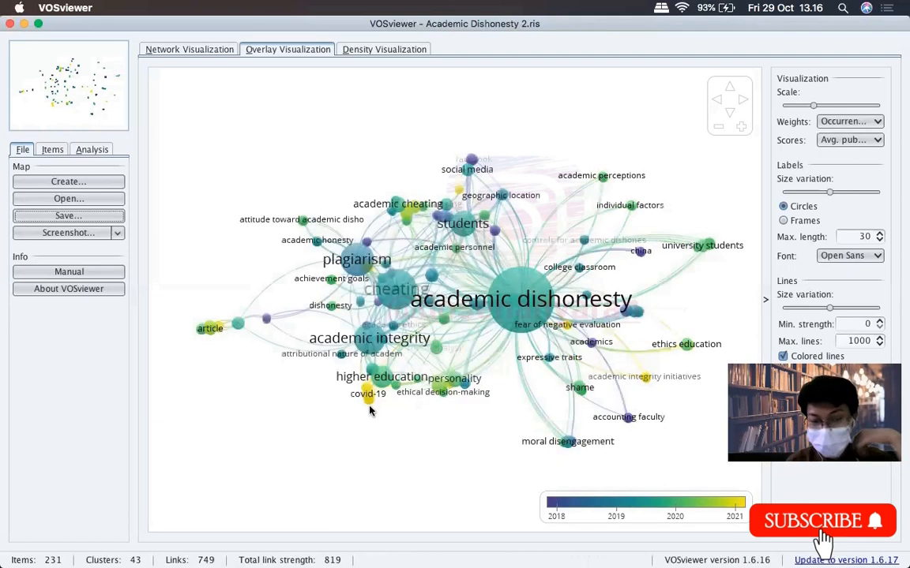
mouse_move(368, 401)
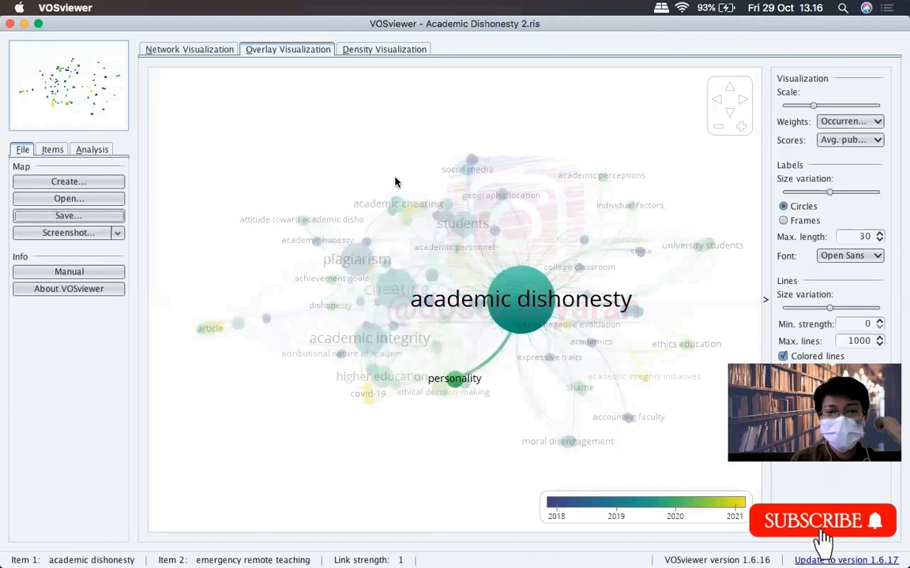
left_click(401, 51)
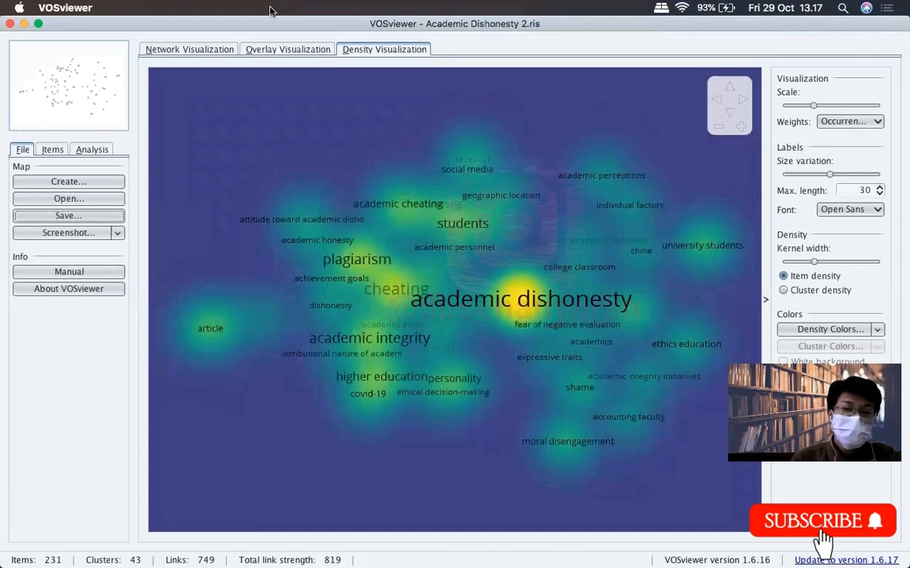
left_click(207, 49)
Examine the options for saving the map and network files and for exporting a screenshot, without saving anything
left_click(91, 216)
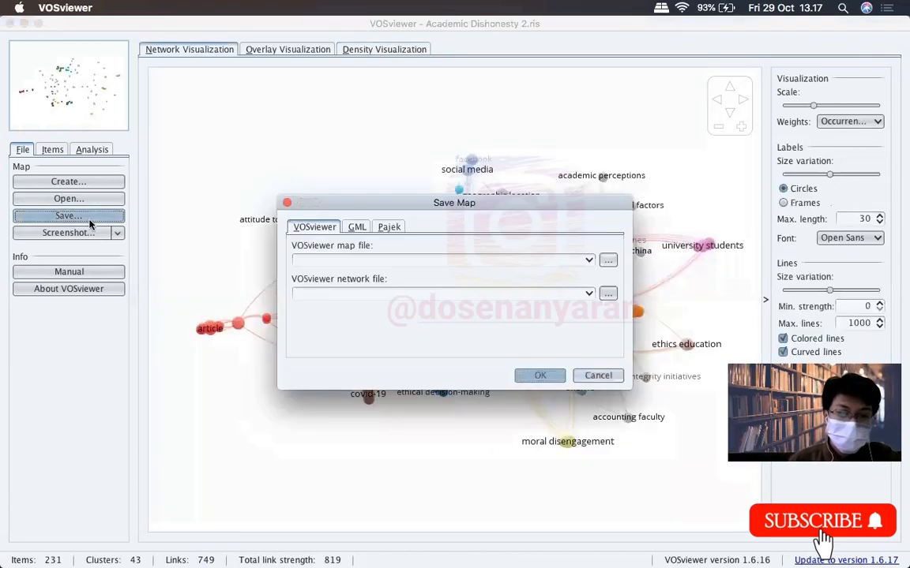
left_click(607, 260)
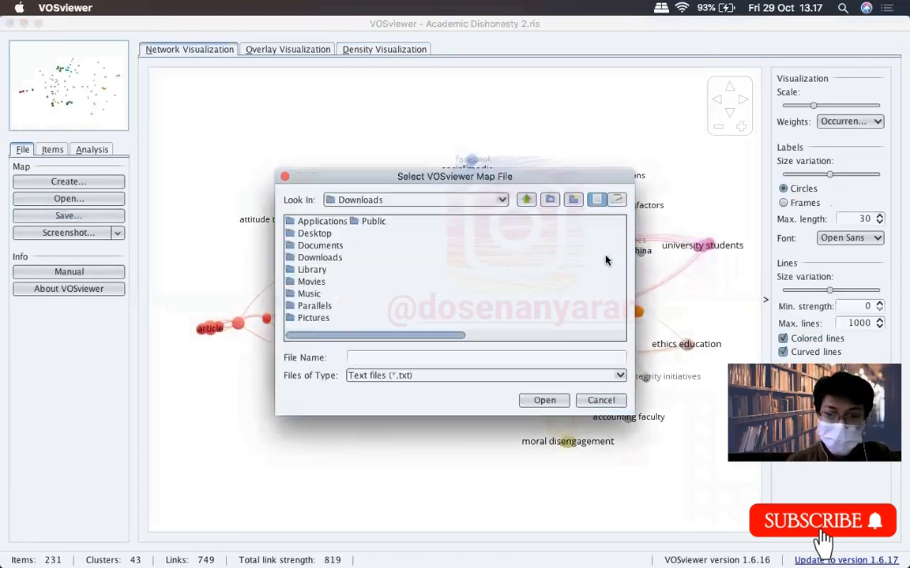
left_click(433, 381)
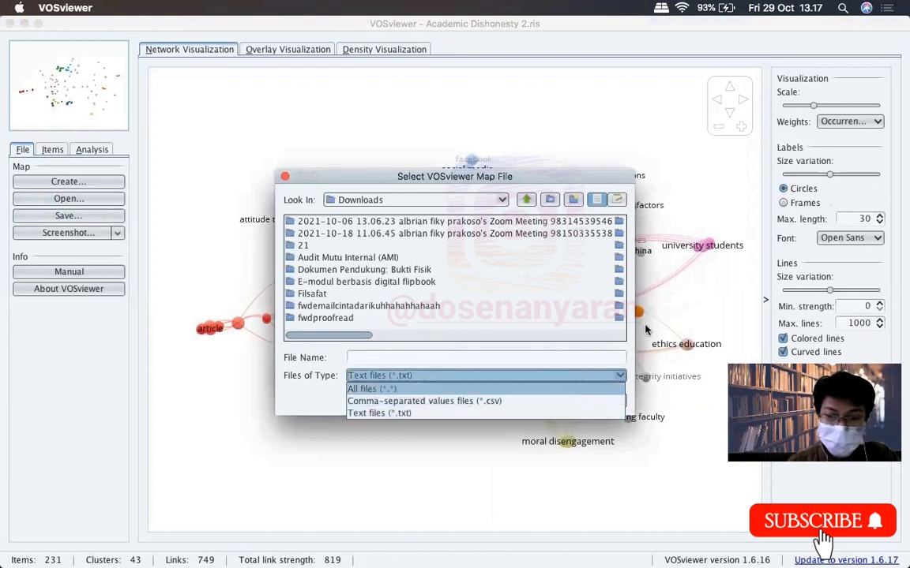
left_click(285, 176)
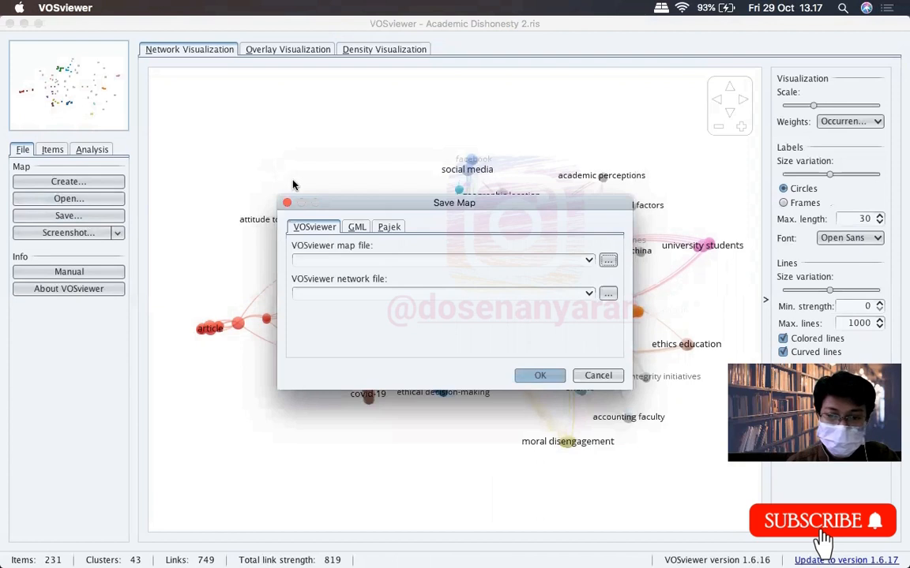
left_click(607, 293)
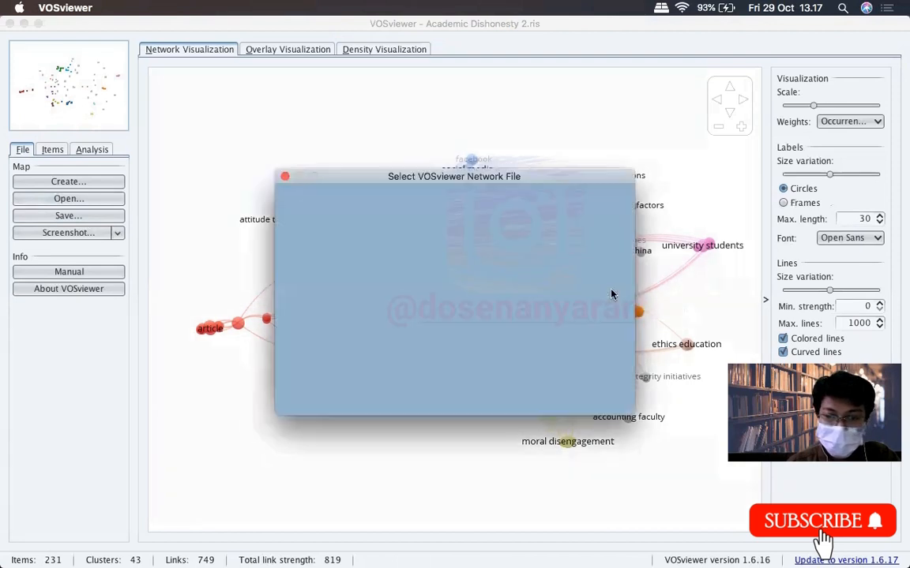
left_click(597, 401)
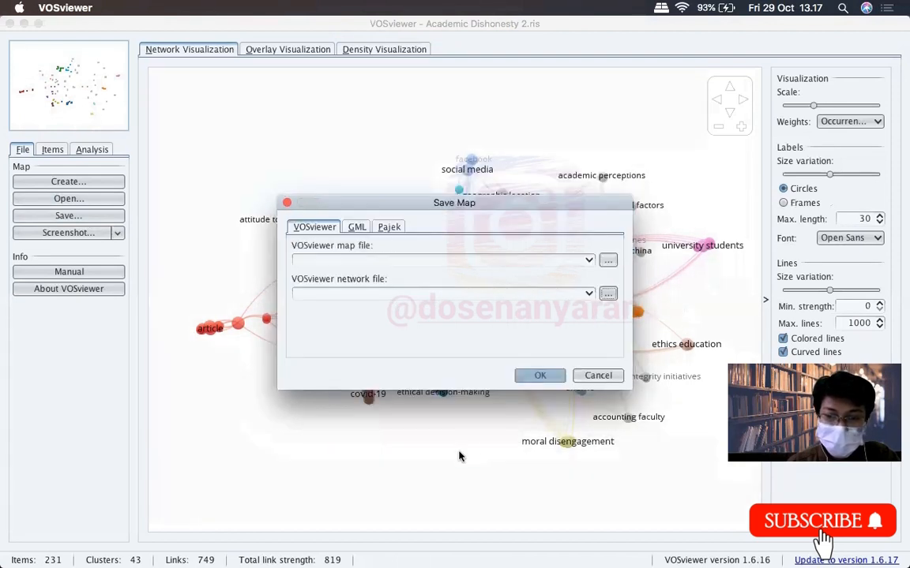
left_click(588, 377)
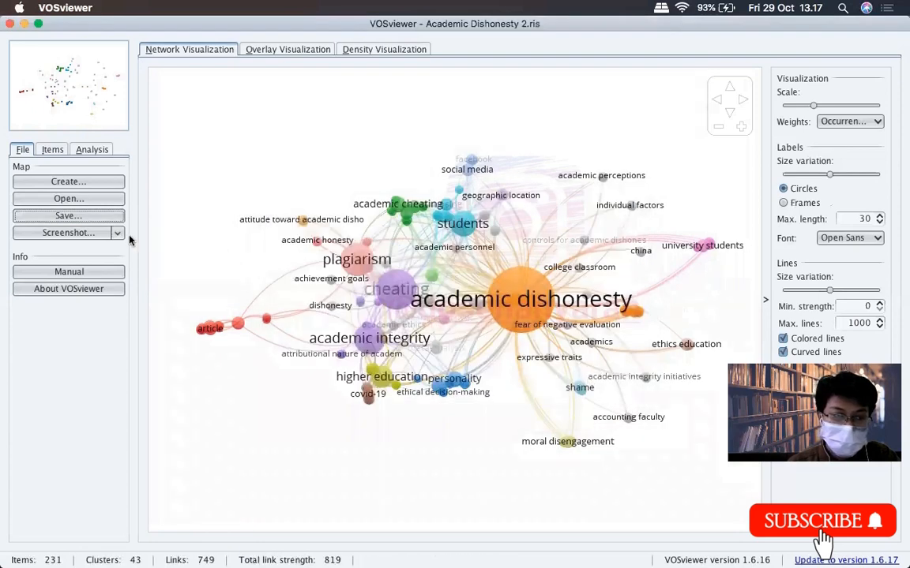
left_click(100, 235)
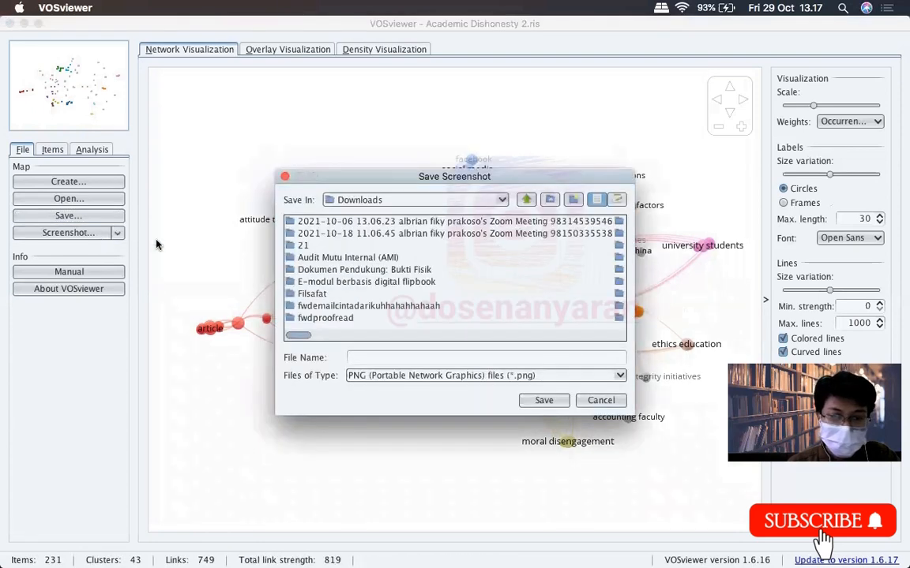
left_click(600, 400)
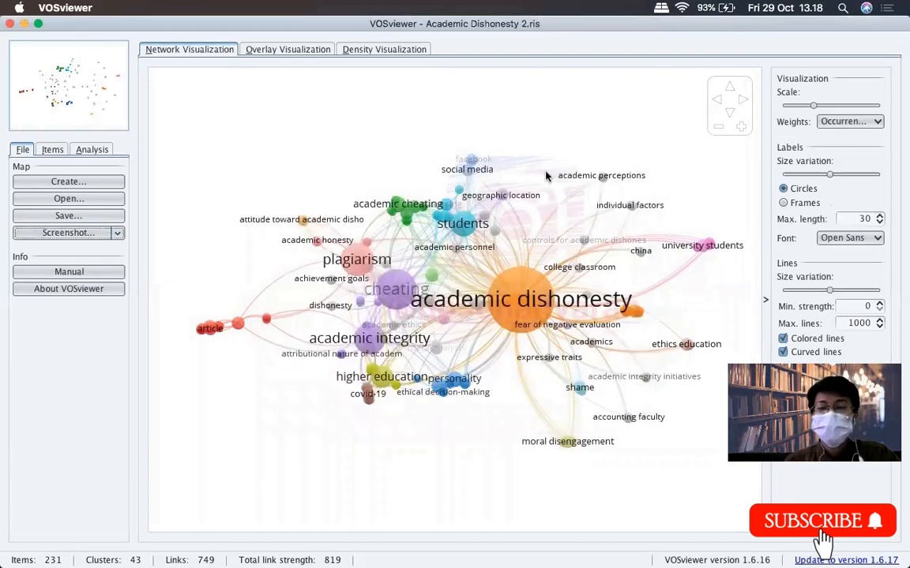